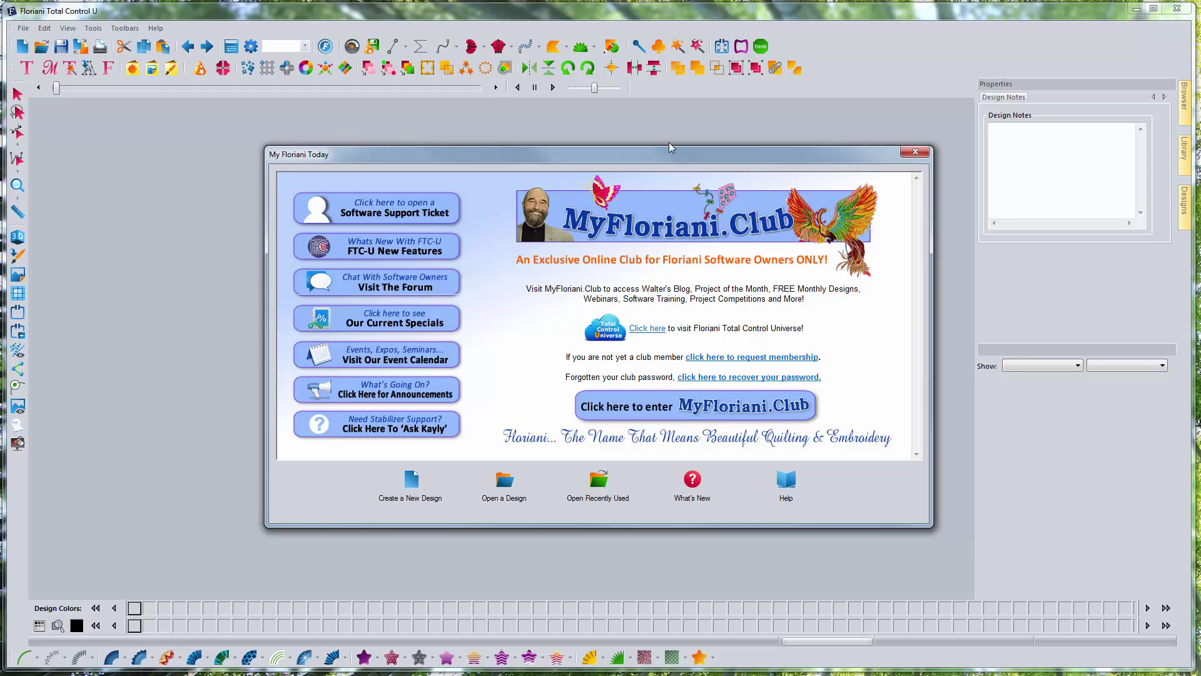
# Create a new design and load the Bird1 image from the Digitizing Images folder as its backdrop.
pyautogui.click(412, 495)
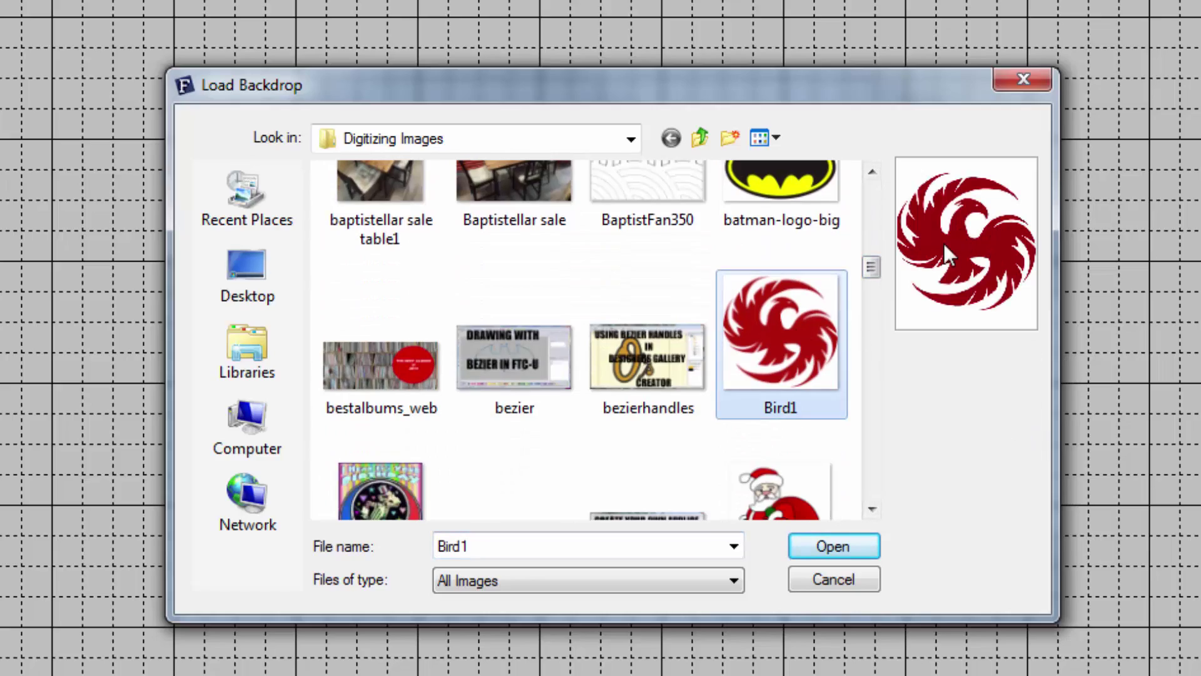
pyautogui.click(842, 549)
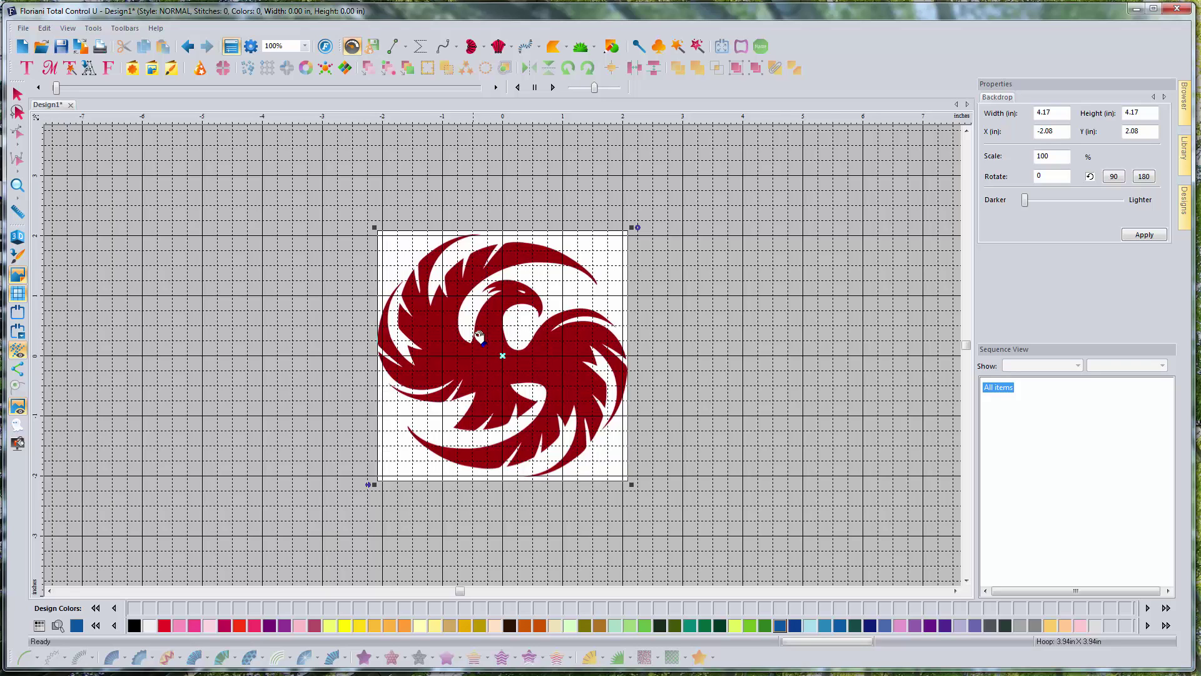
pyautogui.scroll(1, 530, 477)
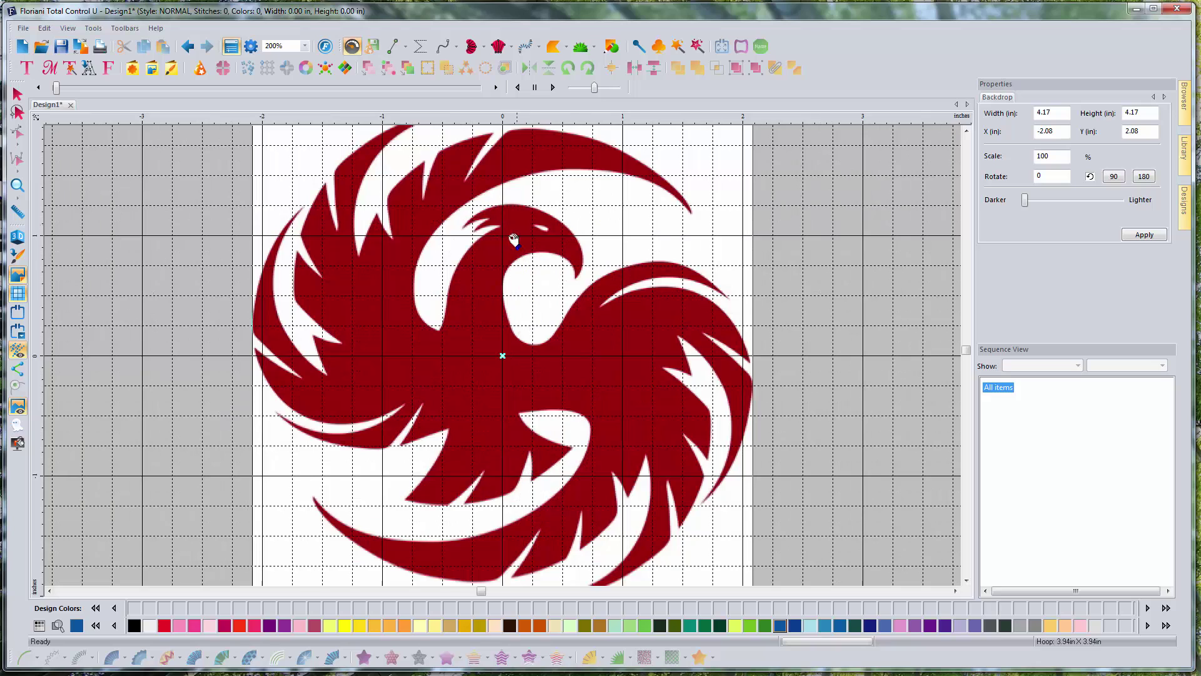
pyautogui.click(396, 47)
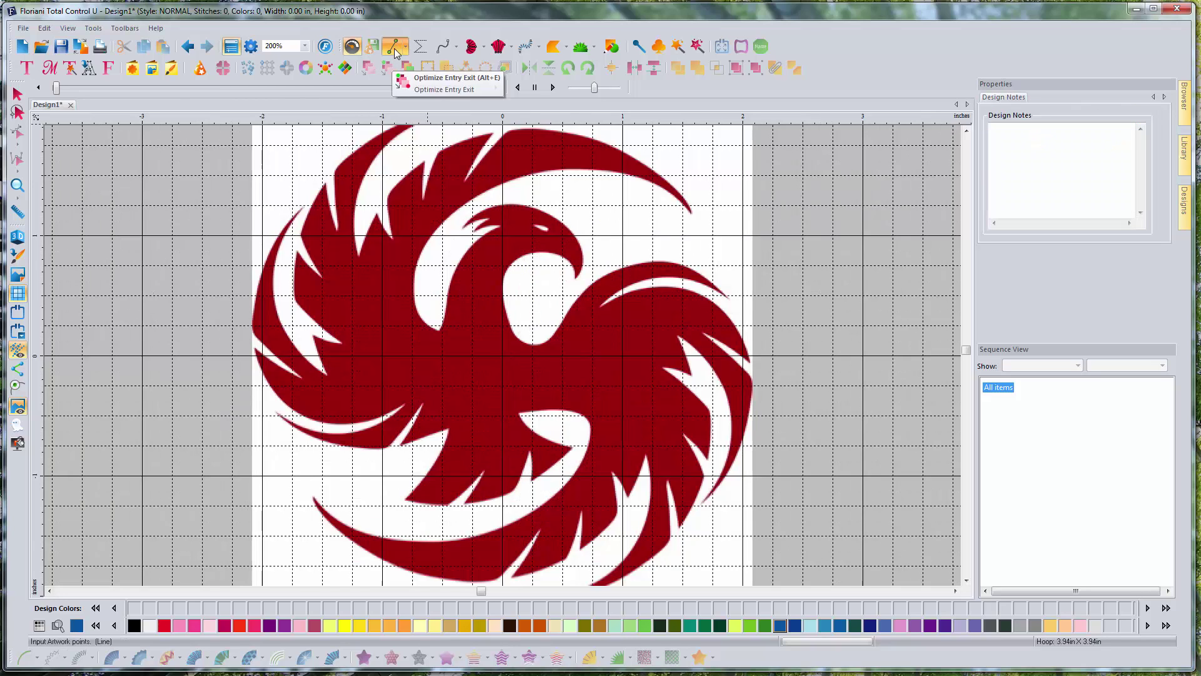
pyautogui.click(408, 69)
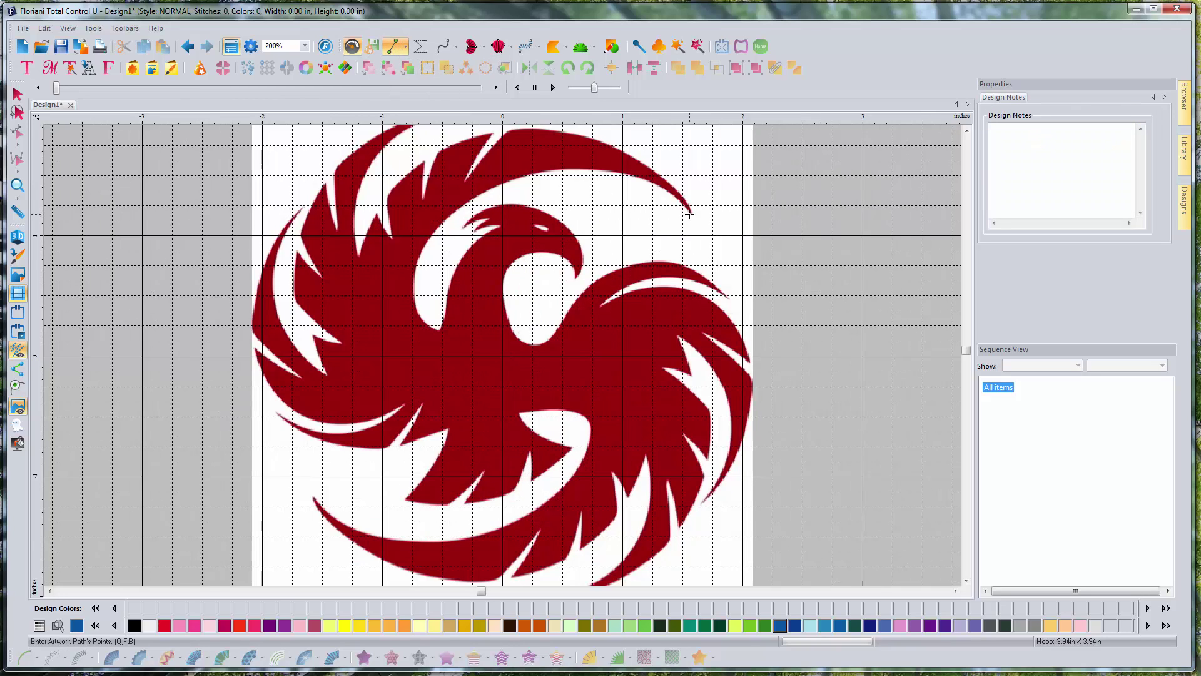
pyautogui.click(691, 213)
pyautogui.click(581, 169)
pyautogui.click(477, 193)
pyautogui.click(423, 248)
pyautogui.click(414, 306)
pyautogui.click(439, 334)
pyautogui.click(448, 301)
pyautogui.click(453, 272)
pyautogui.click(468, 250)
pyautogui.click(499, 228)
pyautogui.click(493, 224)
pyautogui.click(479, 232)
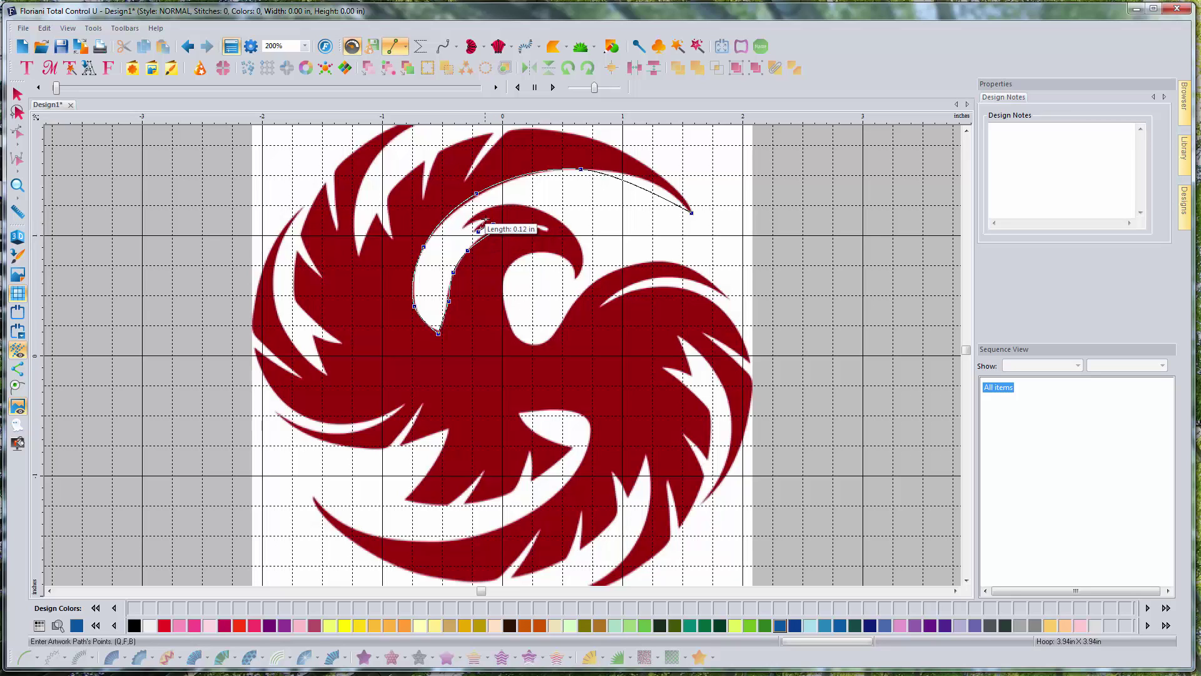
pyautogui.rightClick(520, 219)
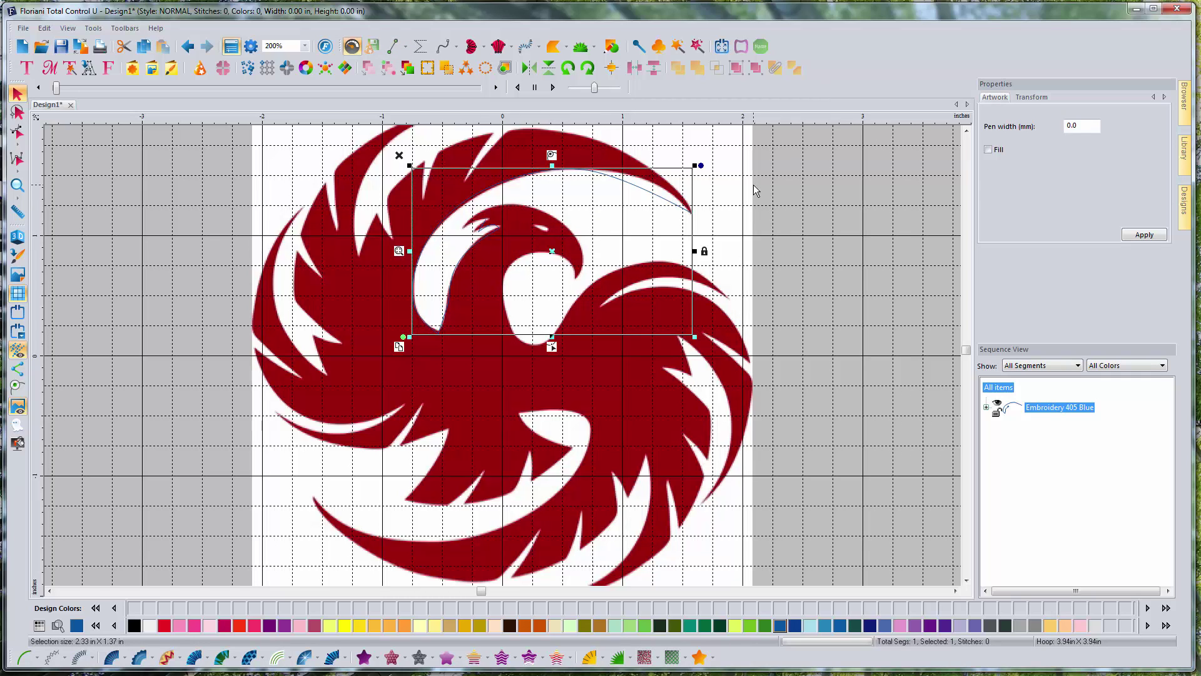
pyautogui.press('Delete')
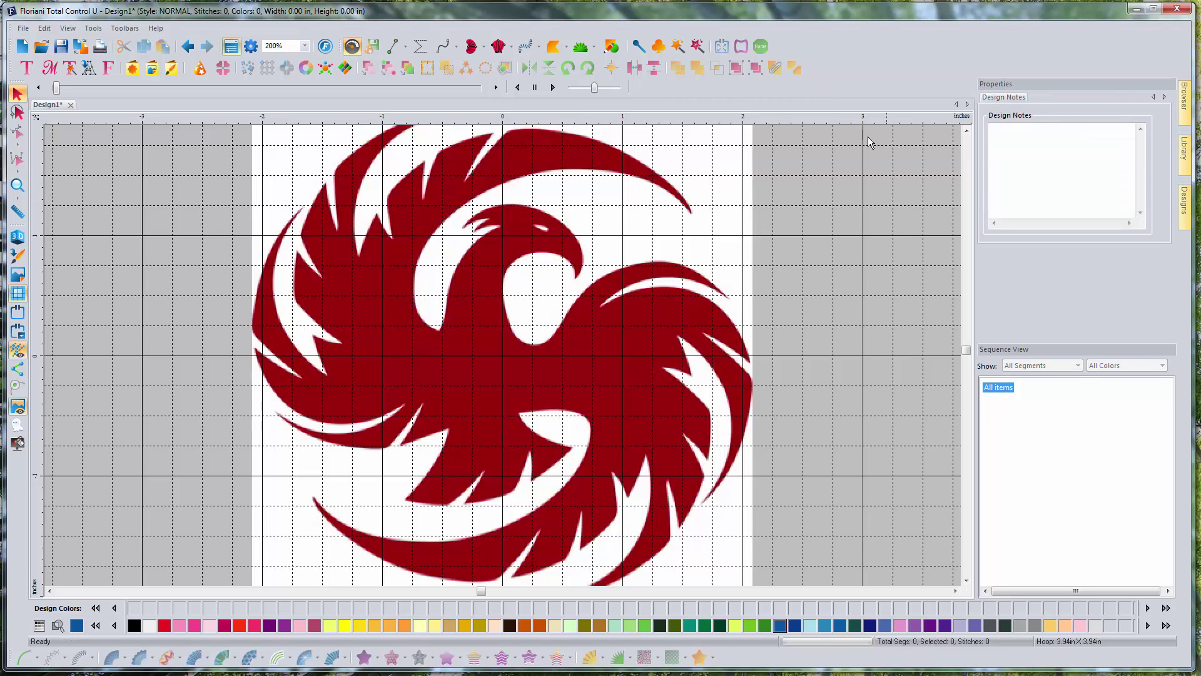
# Start a Line artwork path with corner points around the narrow notch atop the bird's upper wing and at that wing's tip.
pyautogui.click(966, 131)
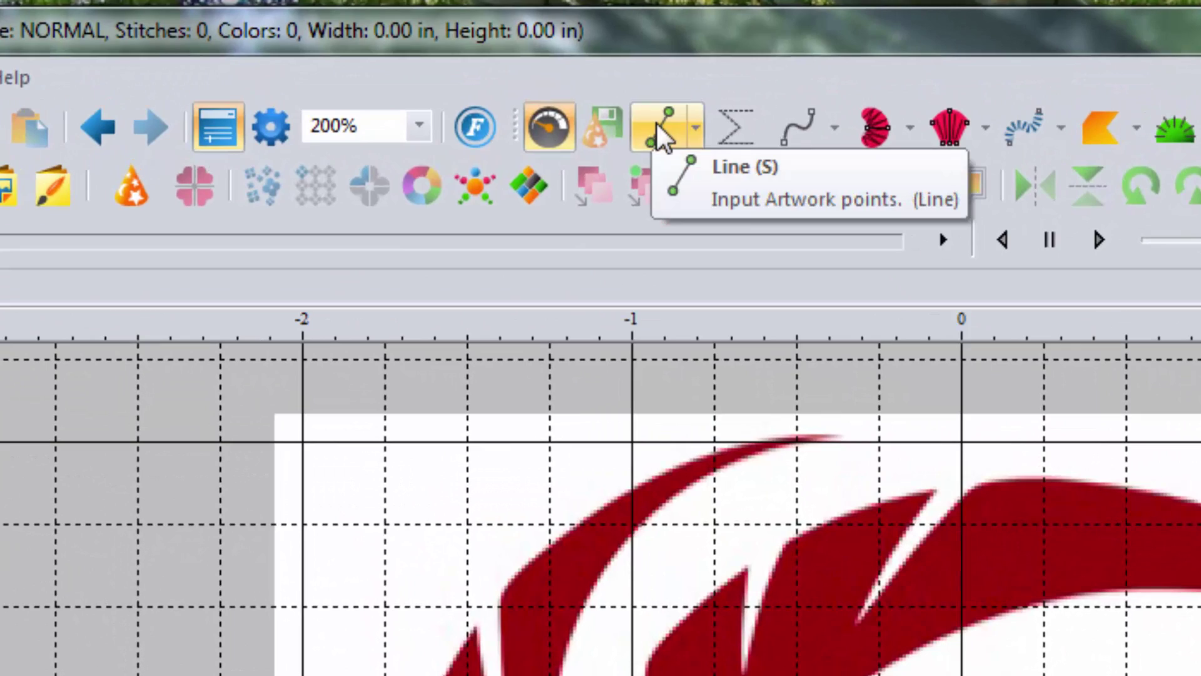
pyautogui.click(655, 122)
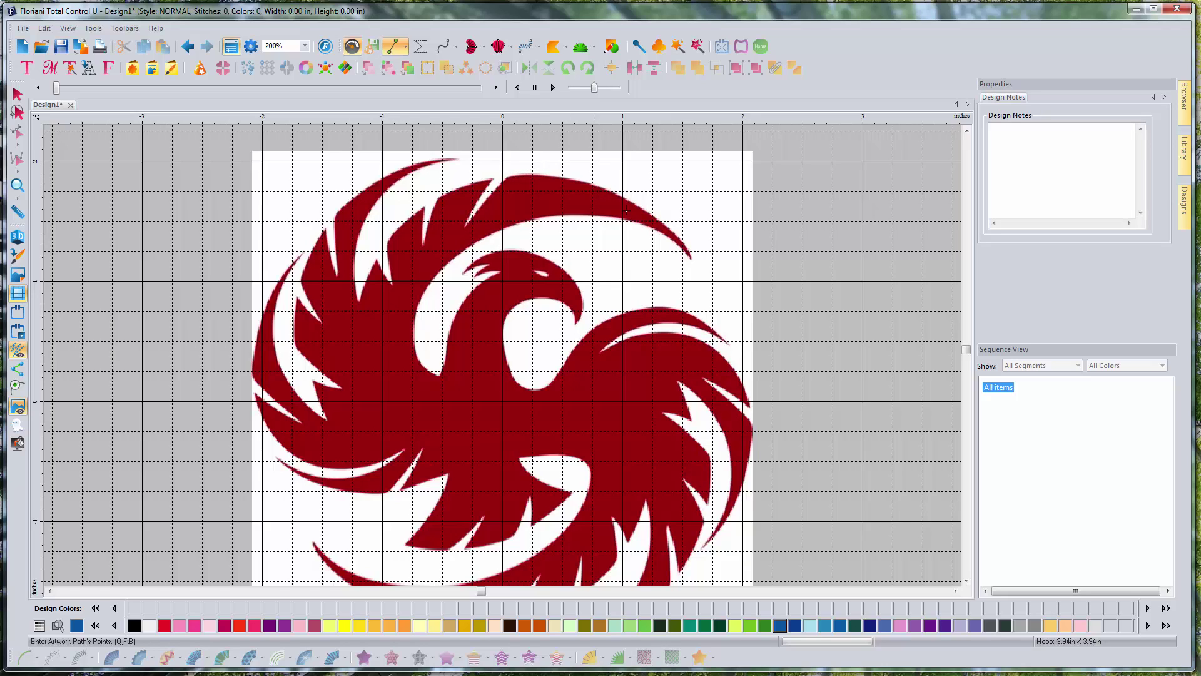
pyautogui.click(491, 180)
pyautogui.click(466, 226)
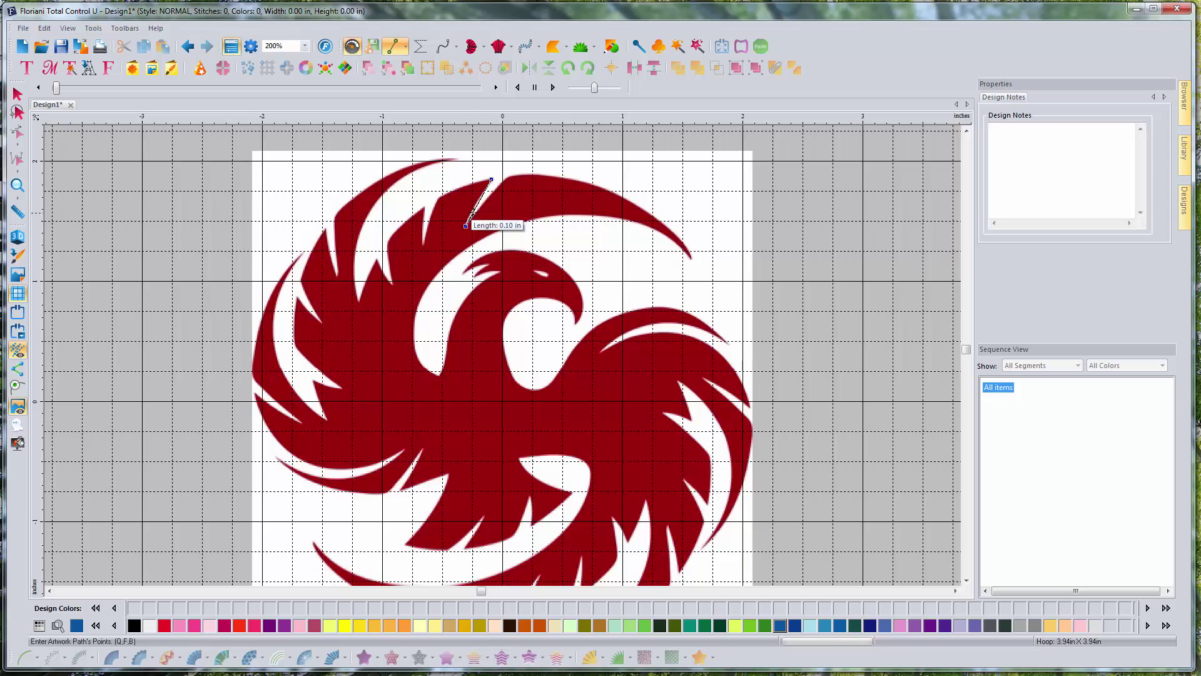
pyautogui.click(506, 177)
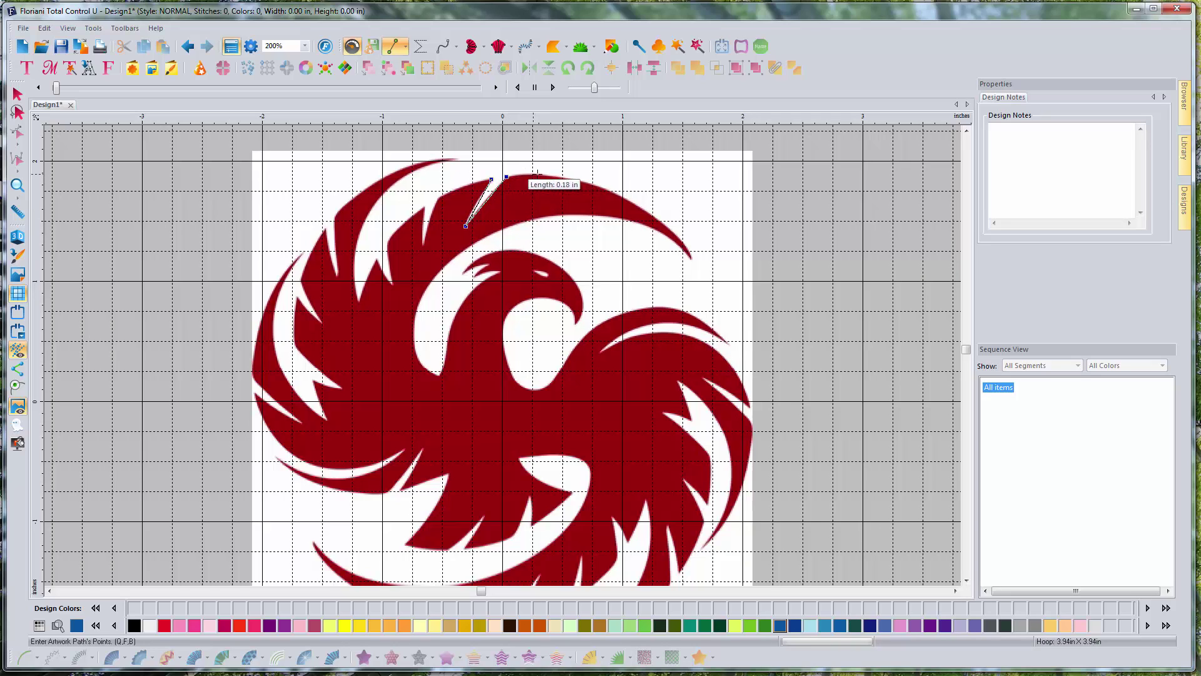
pyautogui.click(692, 259)
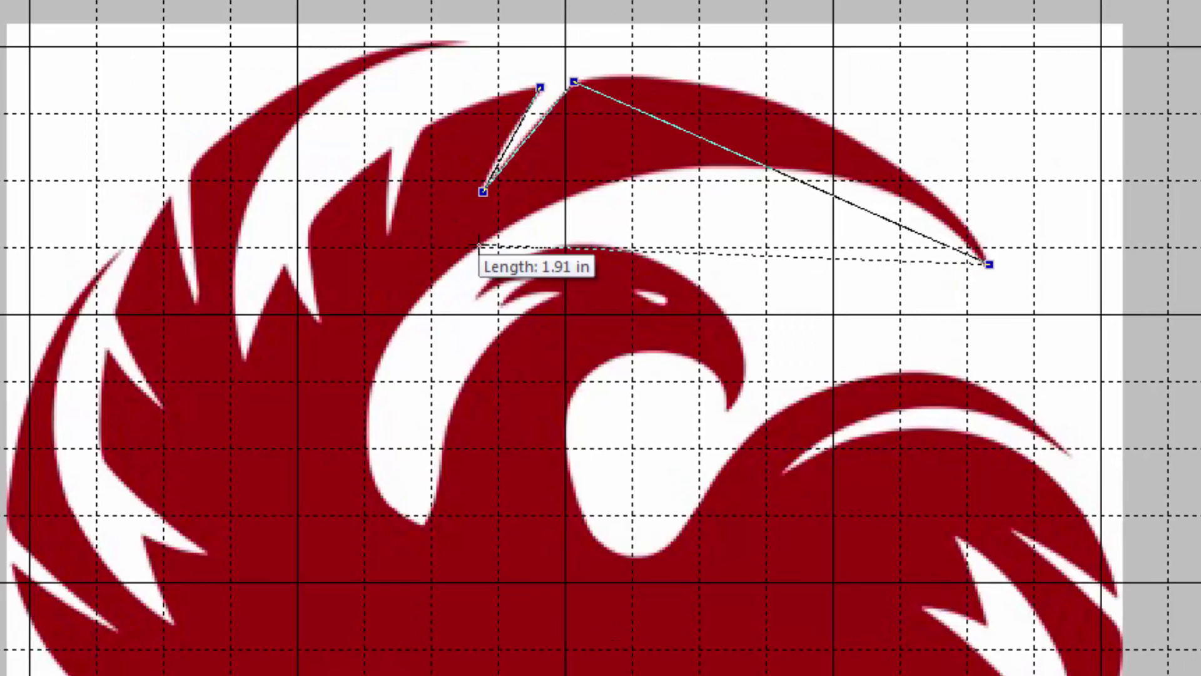
# Continue the path along the upper wing's inner edge to the neck's base, around the crest feathers and onto the head.
pyautogui.click(476, 246)
pyautogui.click(424, 527)
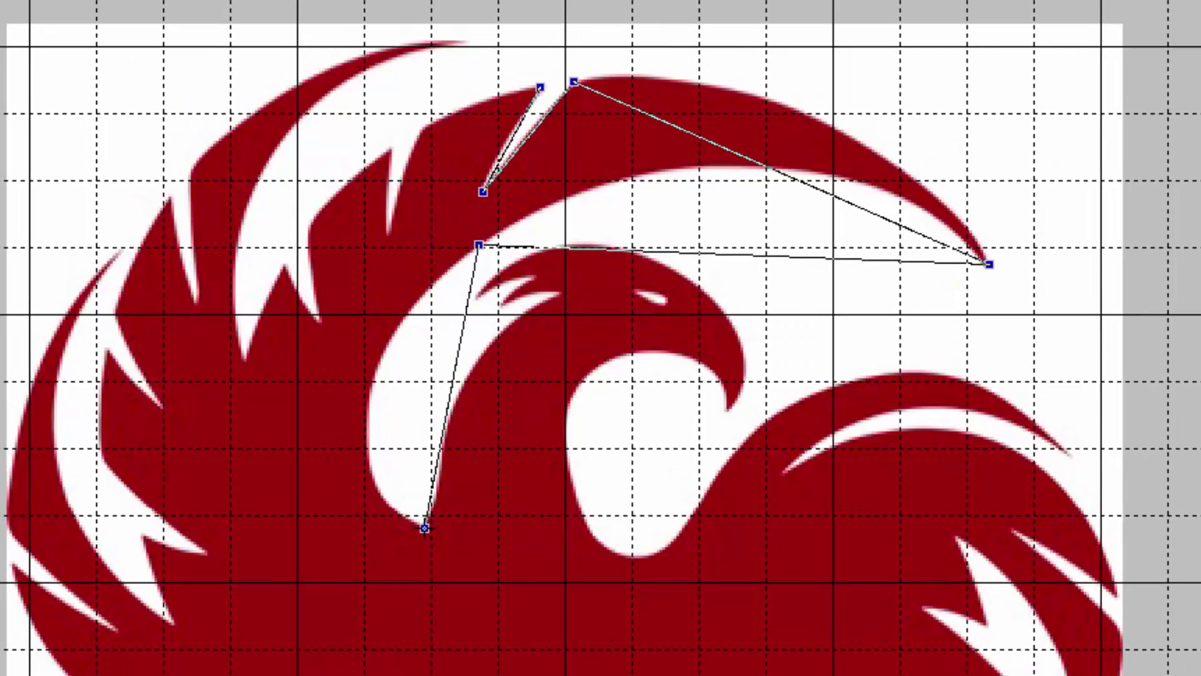
pyautogui.click(561, 291)
pyautogui.click(504, 301)
pyautogui.click(529, 278)
pyautogui.click(478, 290)
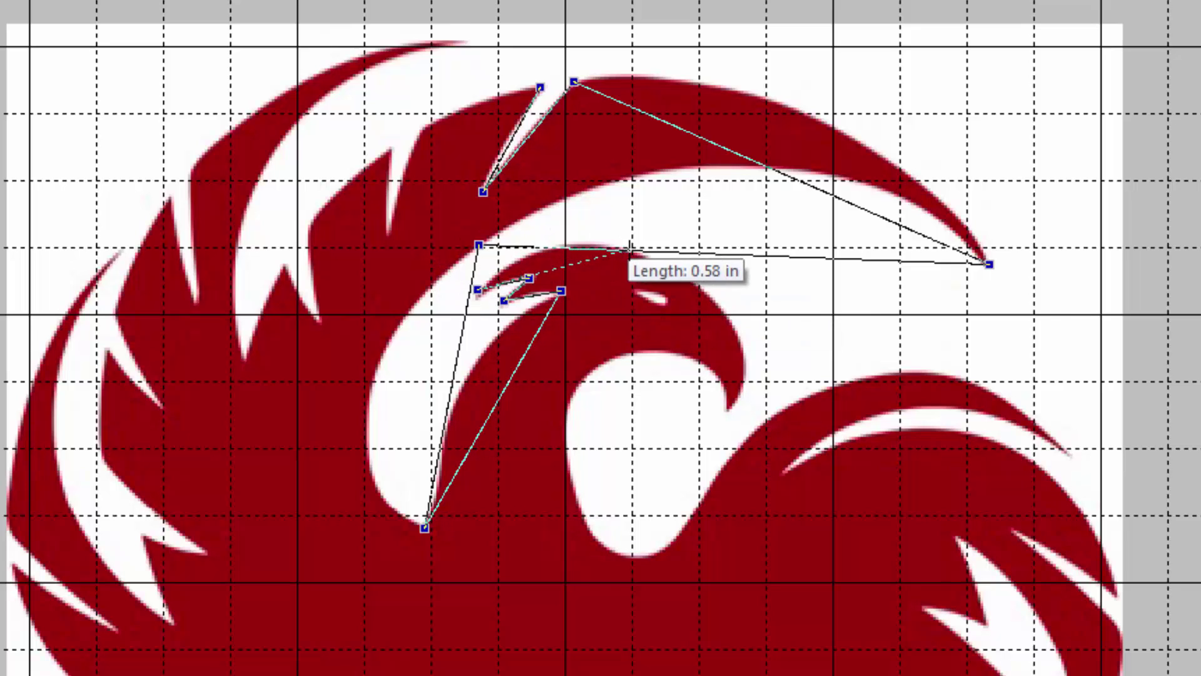
pyautogui.click(639, 253)
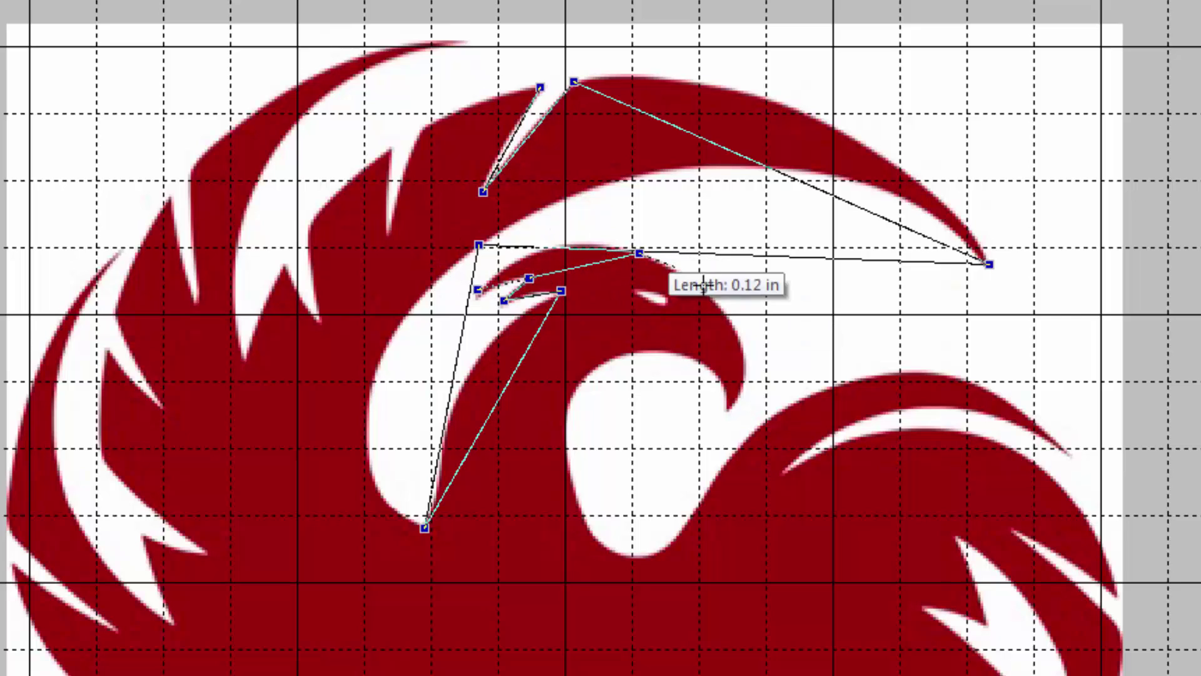
# Add path points at the beak tip, the throat, the bottom of the chest curve and the right wing's upper arc.
pyautogui.click(730, 404)
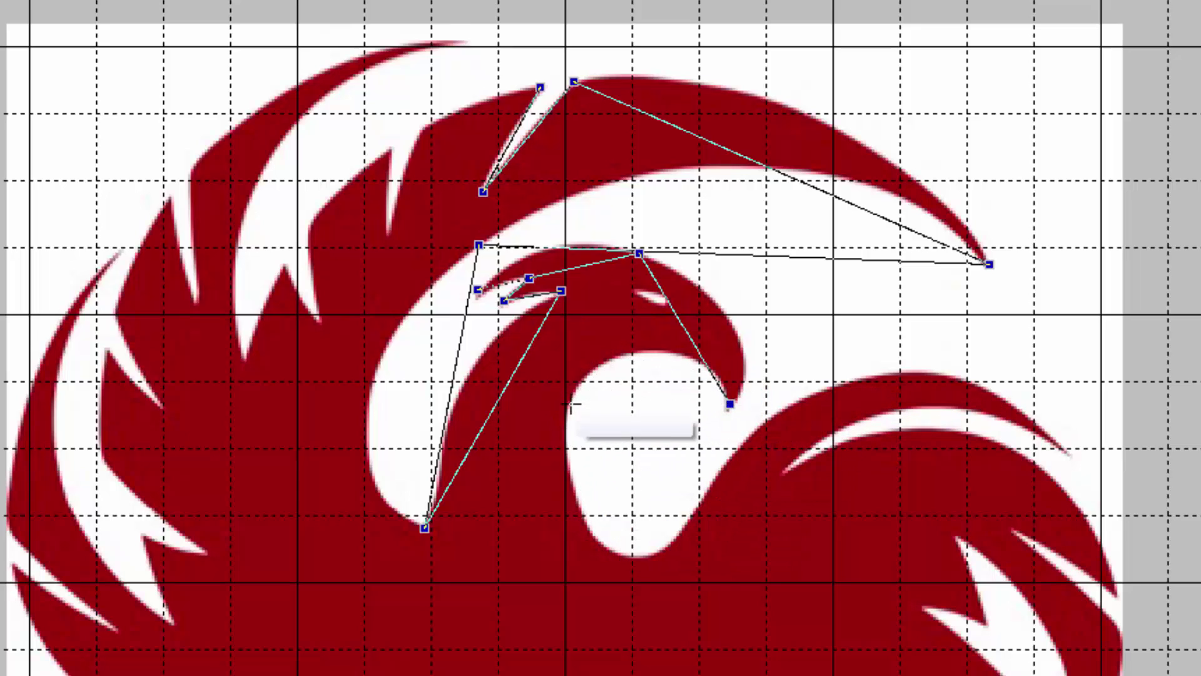
pyautogui.click(570, 404)
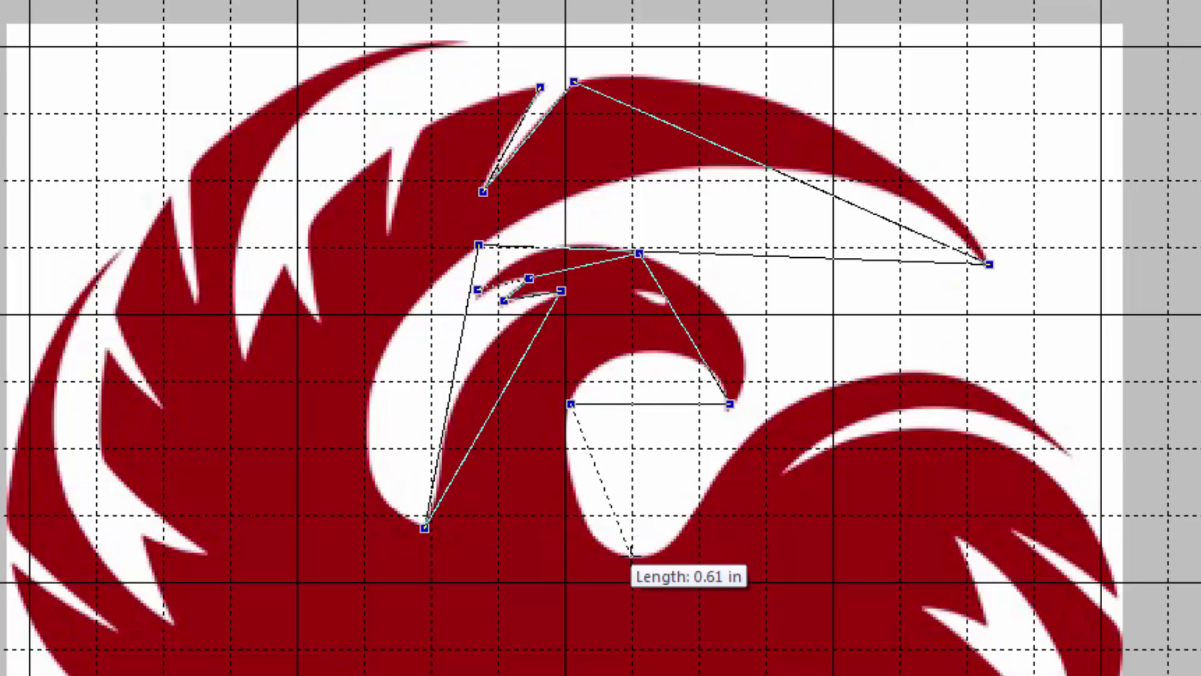
pyautogui.click(630, 557)
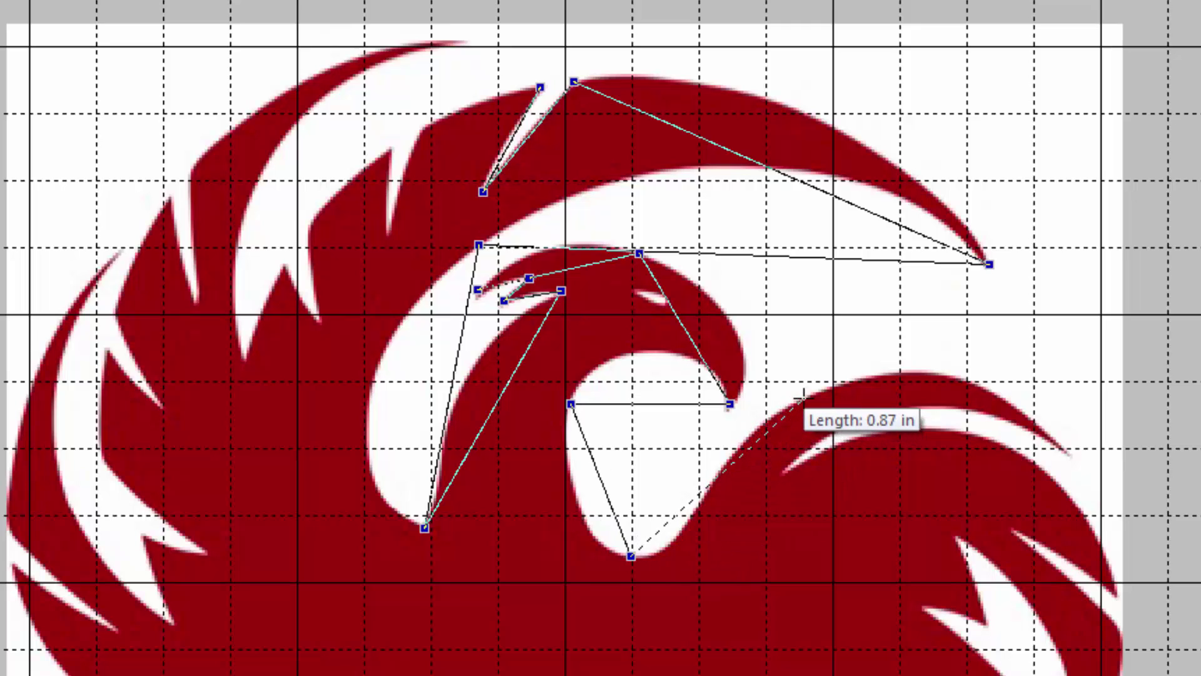
pyautogui.click(844, 380)
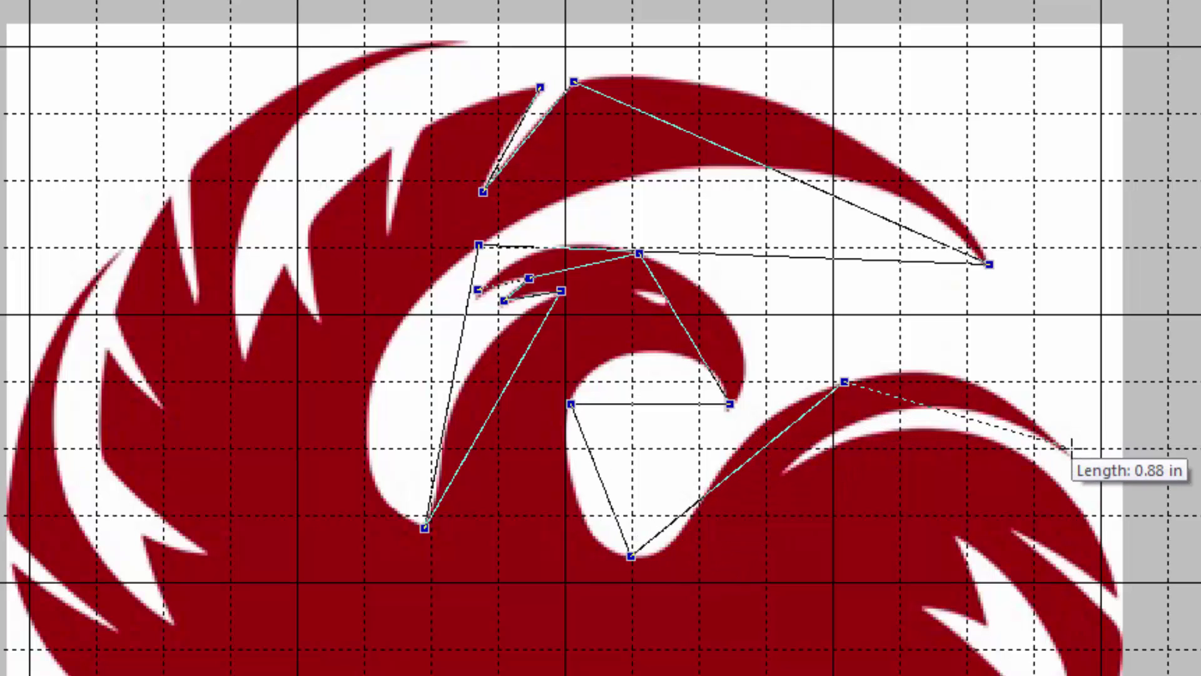
# Extend the path around the right wing's top feather tip, the slit beneath it and the next narrow notch on the outer edge.
pyautogui.click(1070, 446)
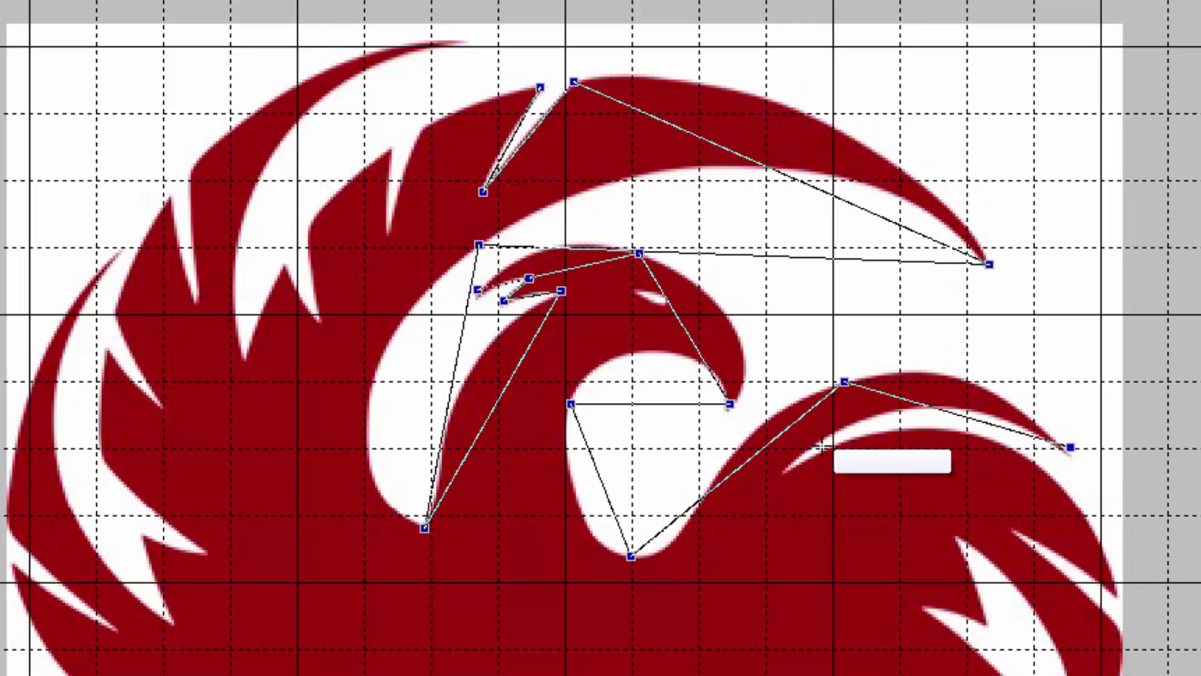
pyautogui.click(782, 465)
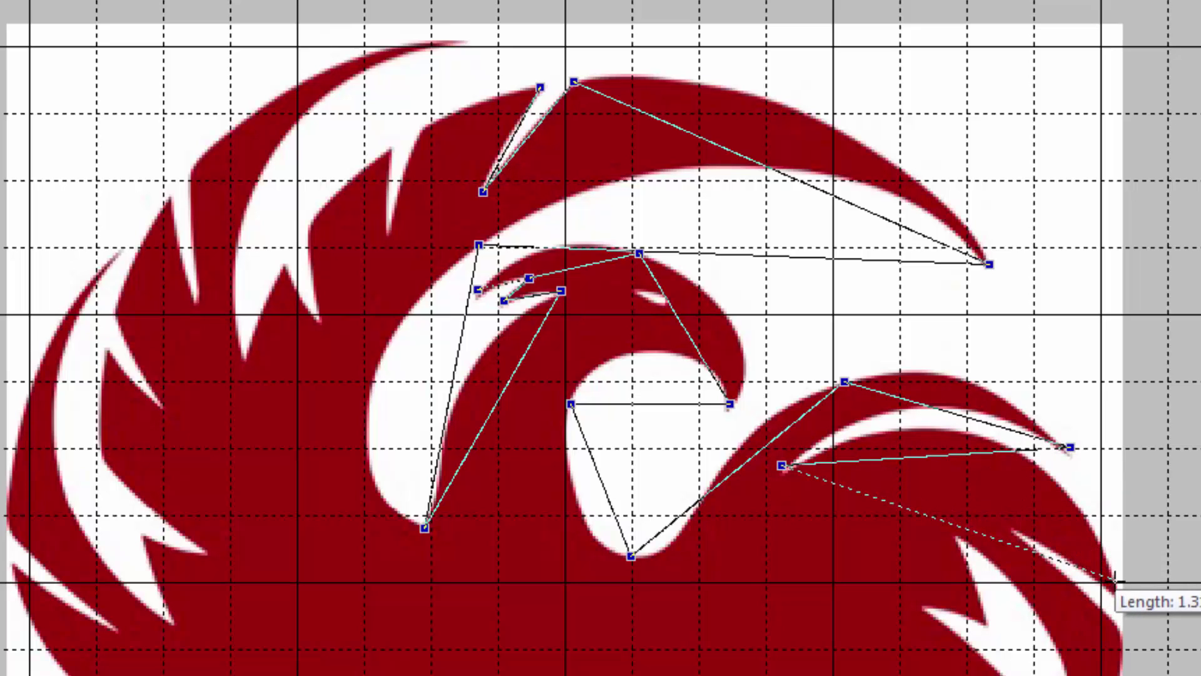
pyautogui.click(1043, 466)
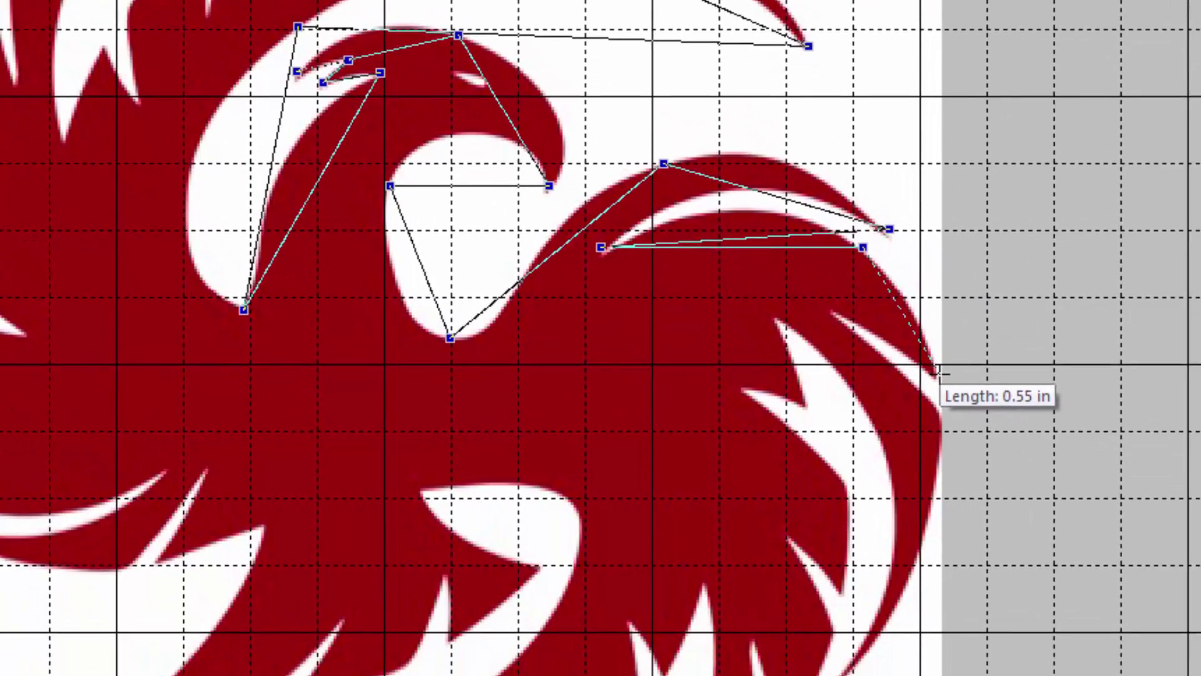
pyautogui.click(1119, 592)
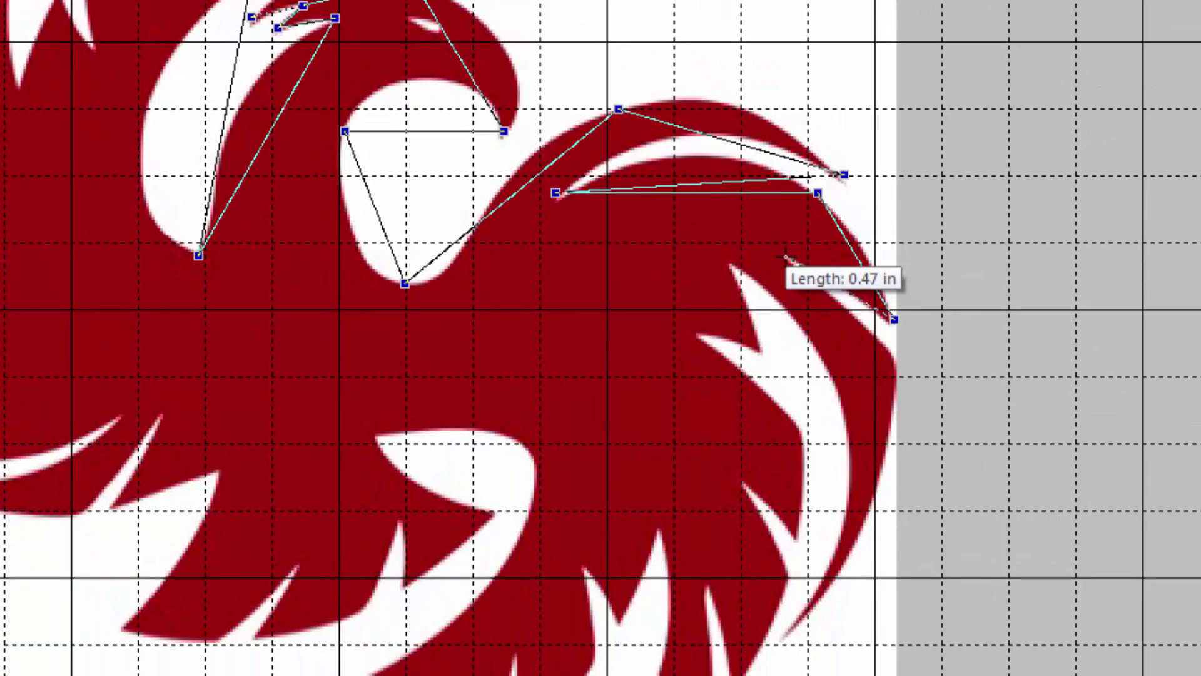
pyautogui.click(783, 256)
pyautogui.click(899, 361)
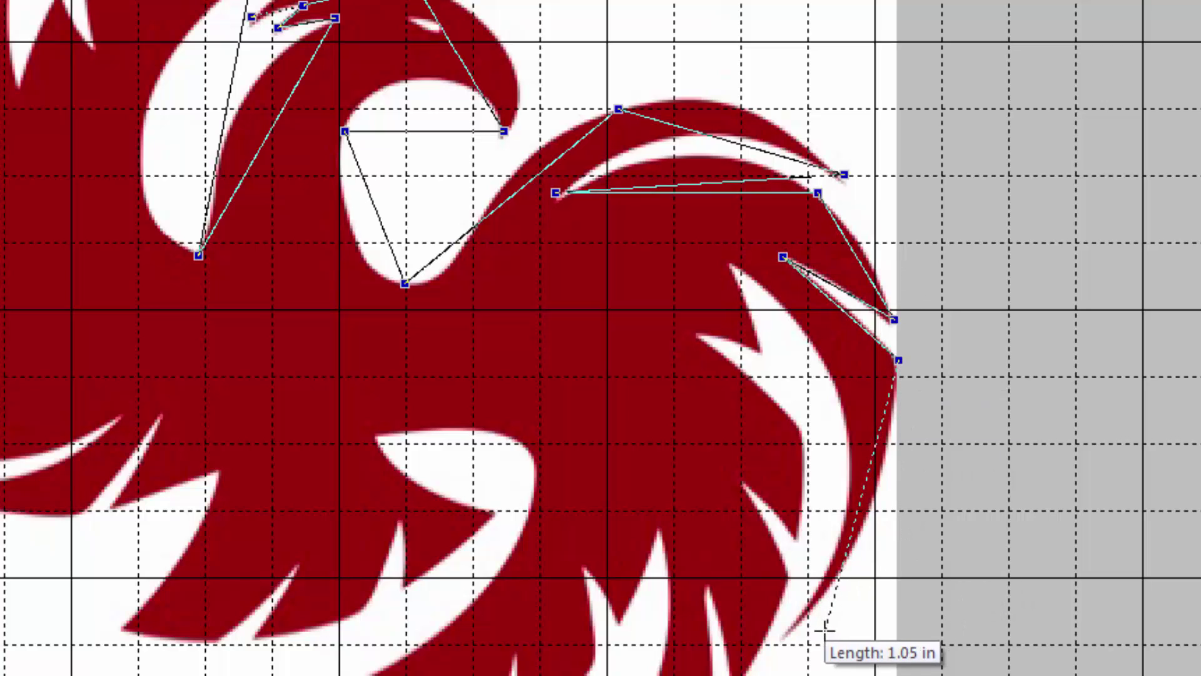
# Outline the right wing's long outer feather down to its tip, then back up around the jagged double notch inside it.
pyautogui.click(860, 539)
pyautogui.click(794, 632)
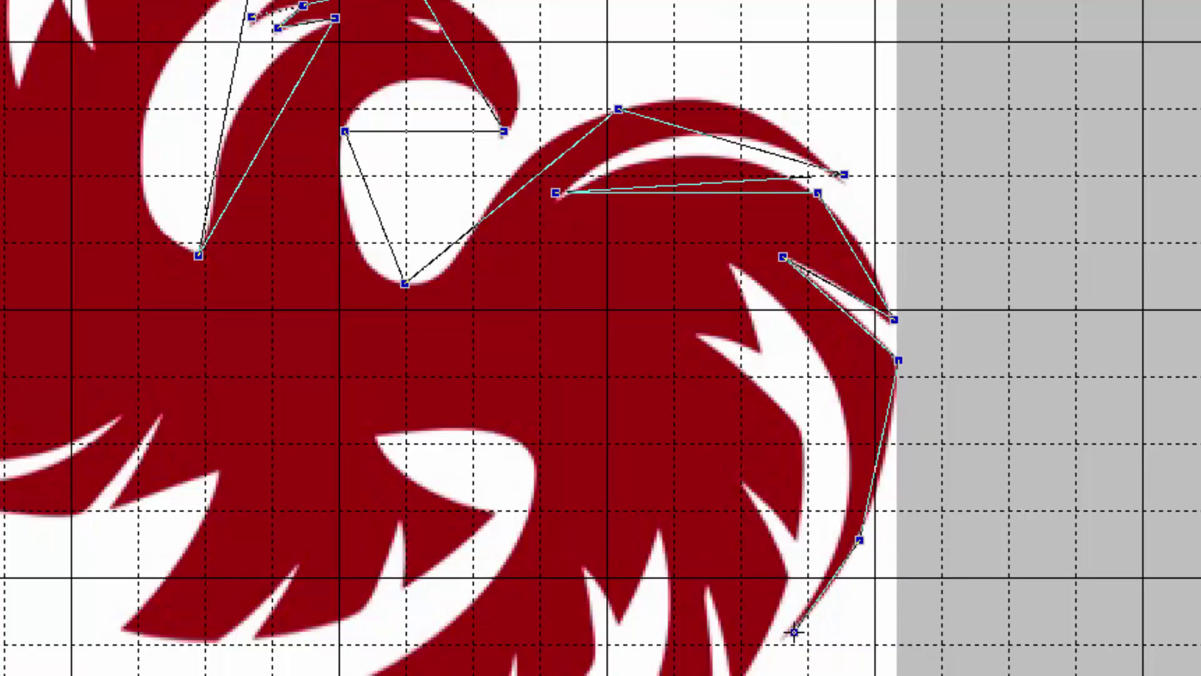
pyautogui.click(850, 432)
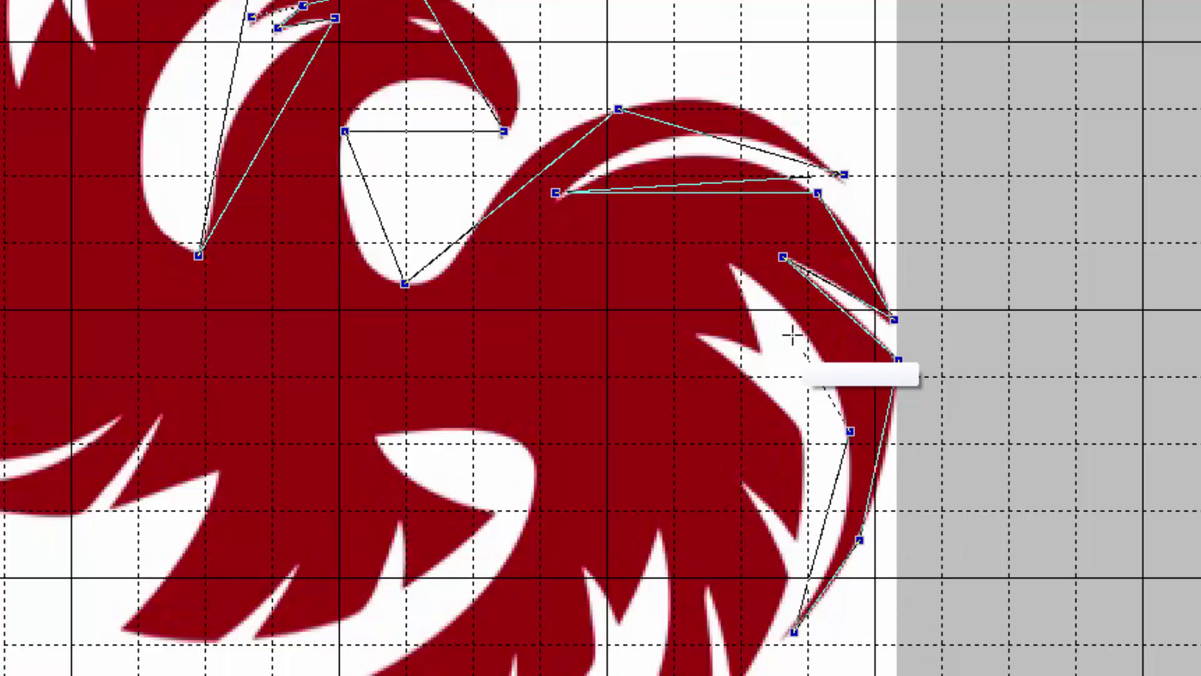
pyautogui.click(731, 264)
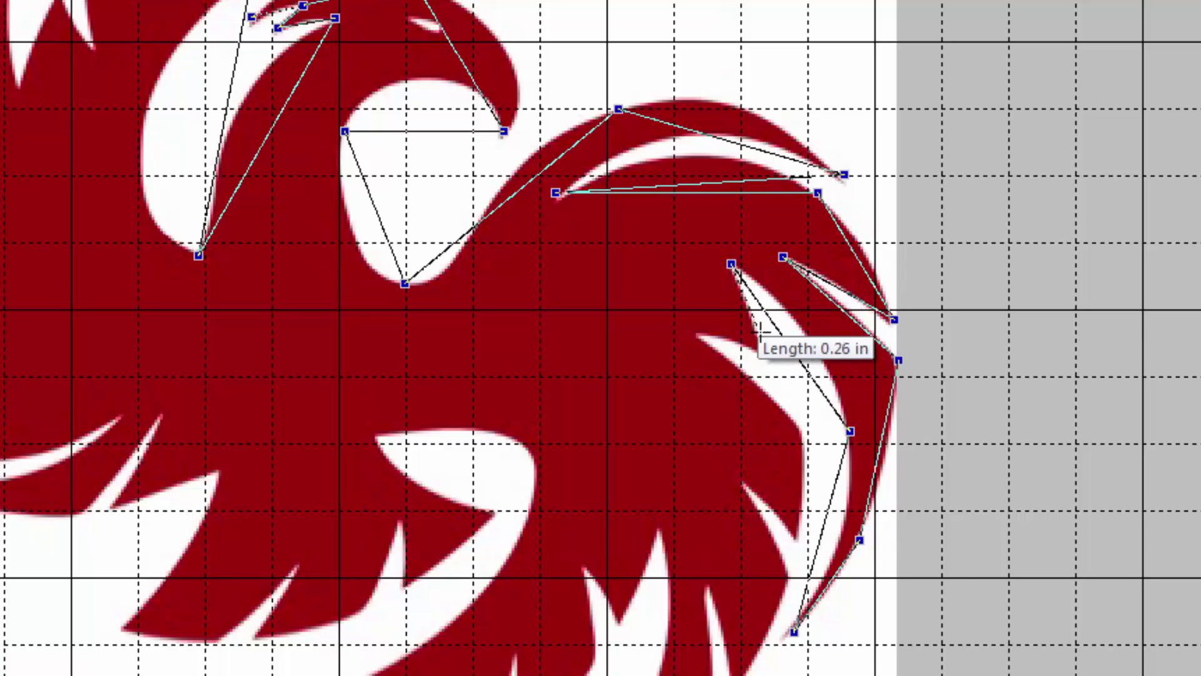
pyautogui.click(694, 333)
pyautogui.click(803, 428)
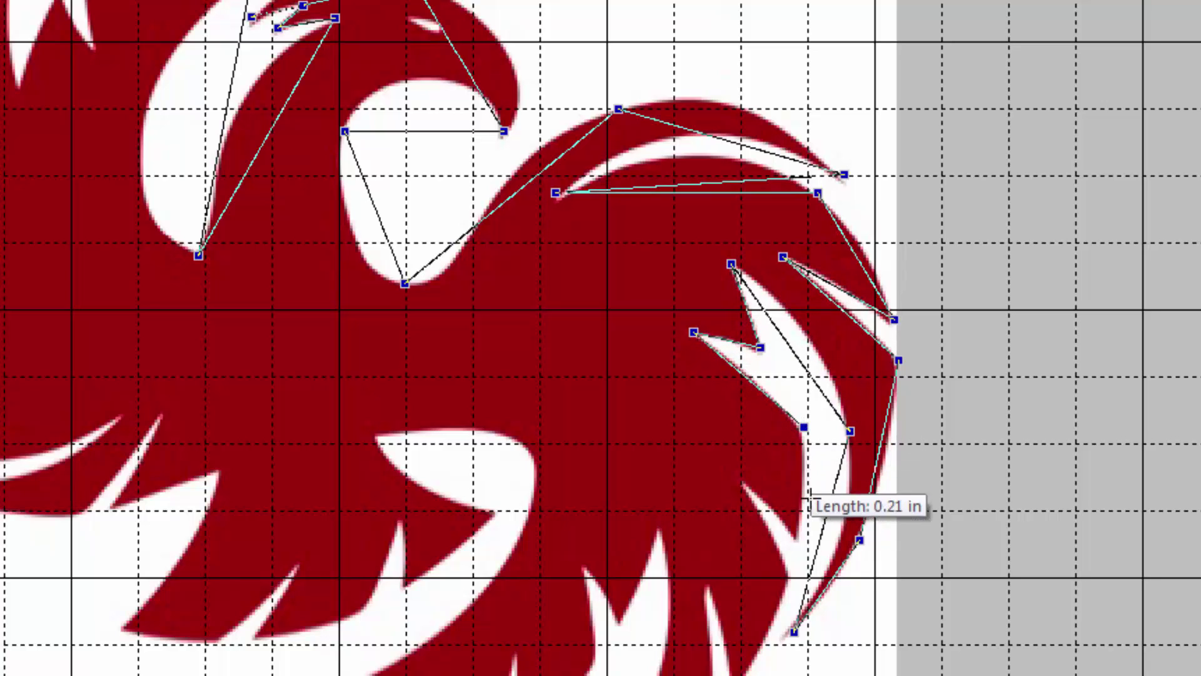
# Continue the path around the next two notches of the right wing and out to the tip of the bottom feather.
pyautogui.click(800, 529)
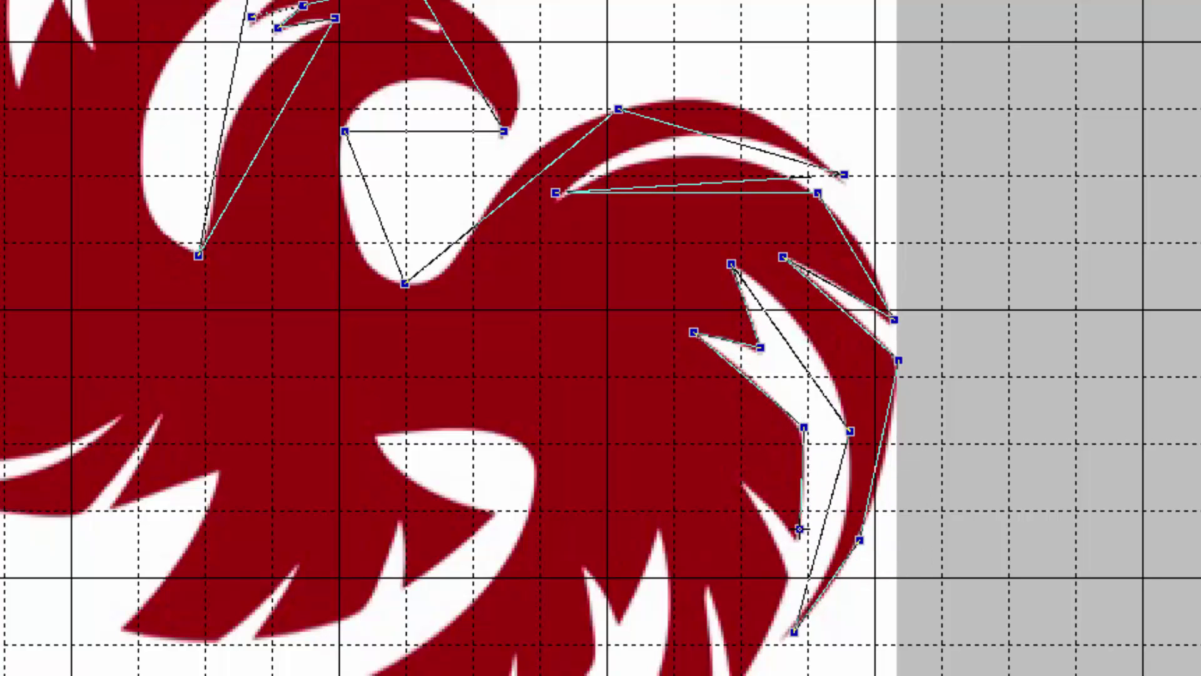
pyautogui.click(740, 487)
pyautogui.click(789, 575)
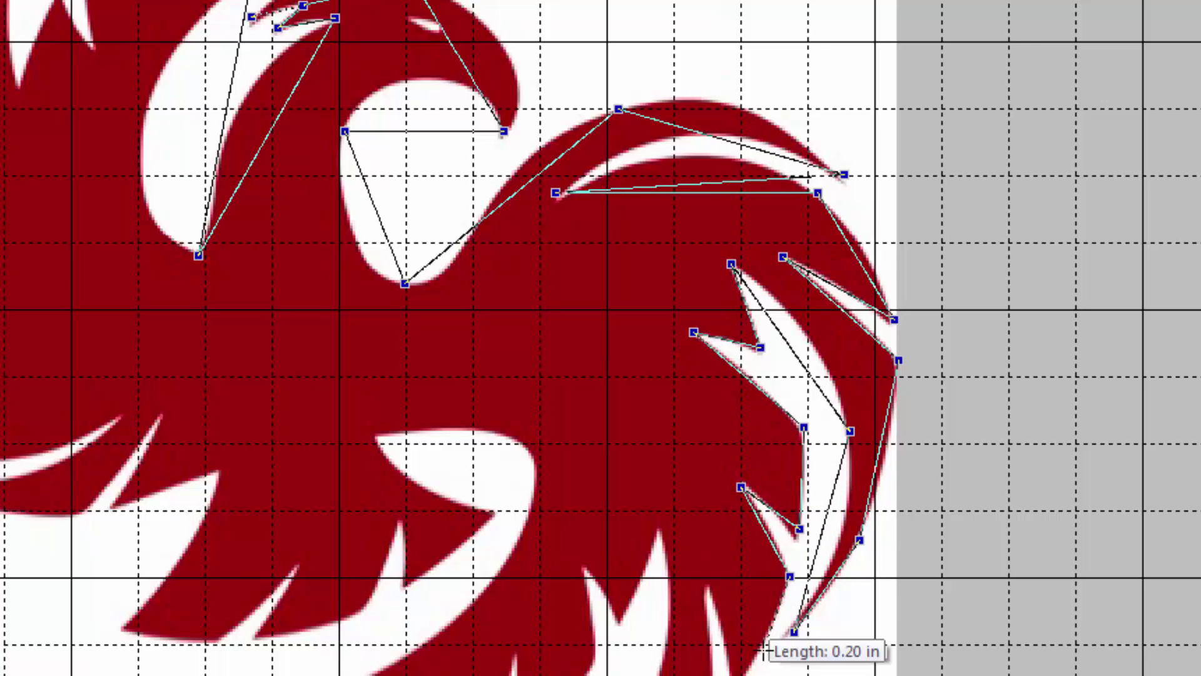
pyautogui.click(710, 586)
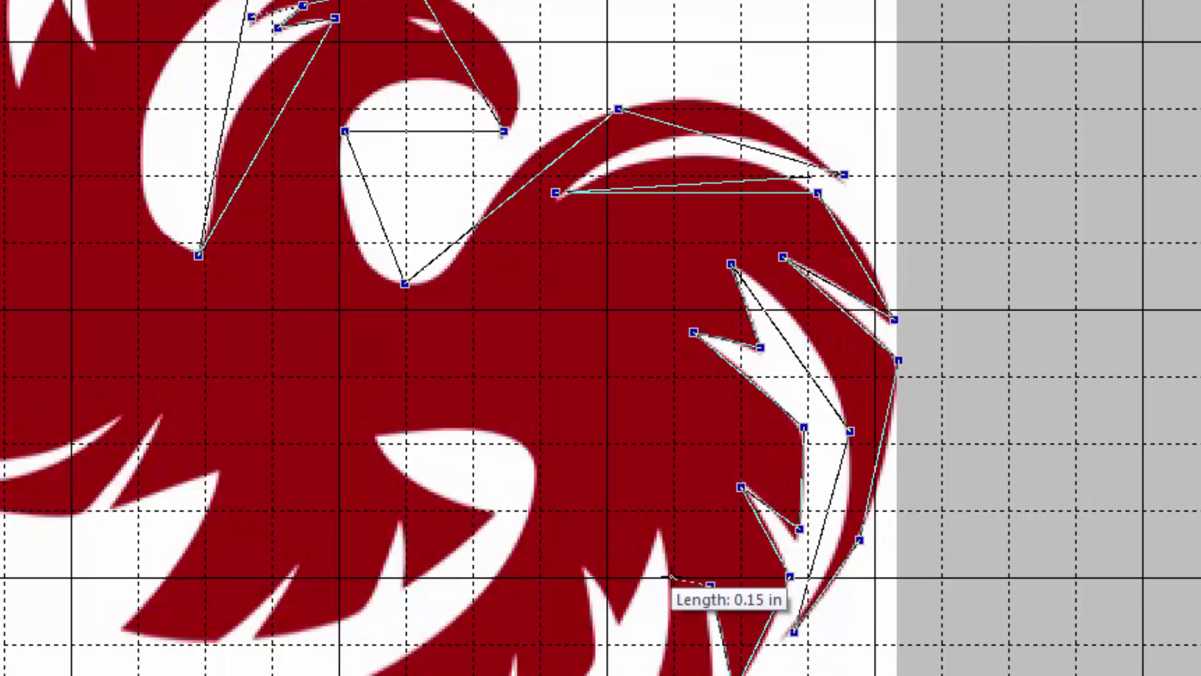
pyautogui.scroll(-2, 719, 563)
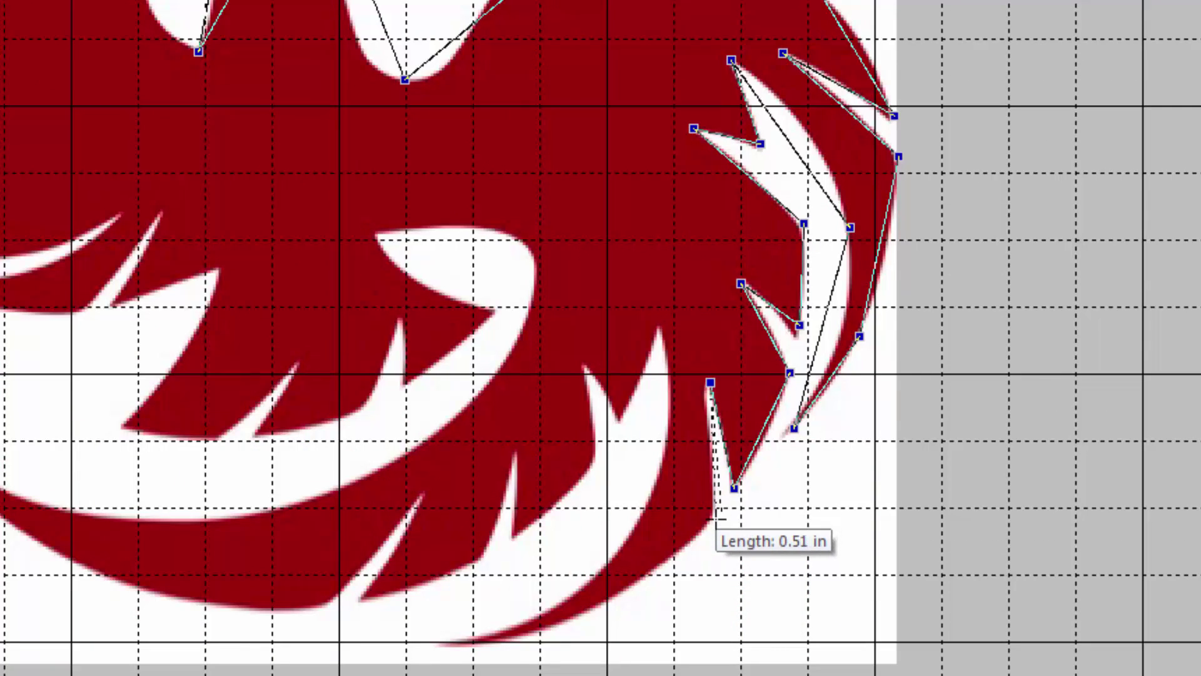
pyautogui.click(715, 518)
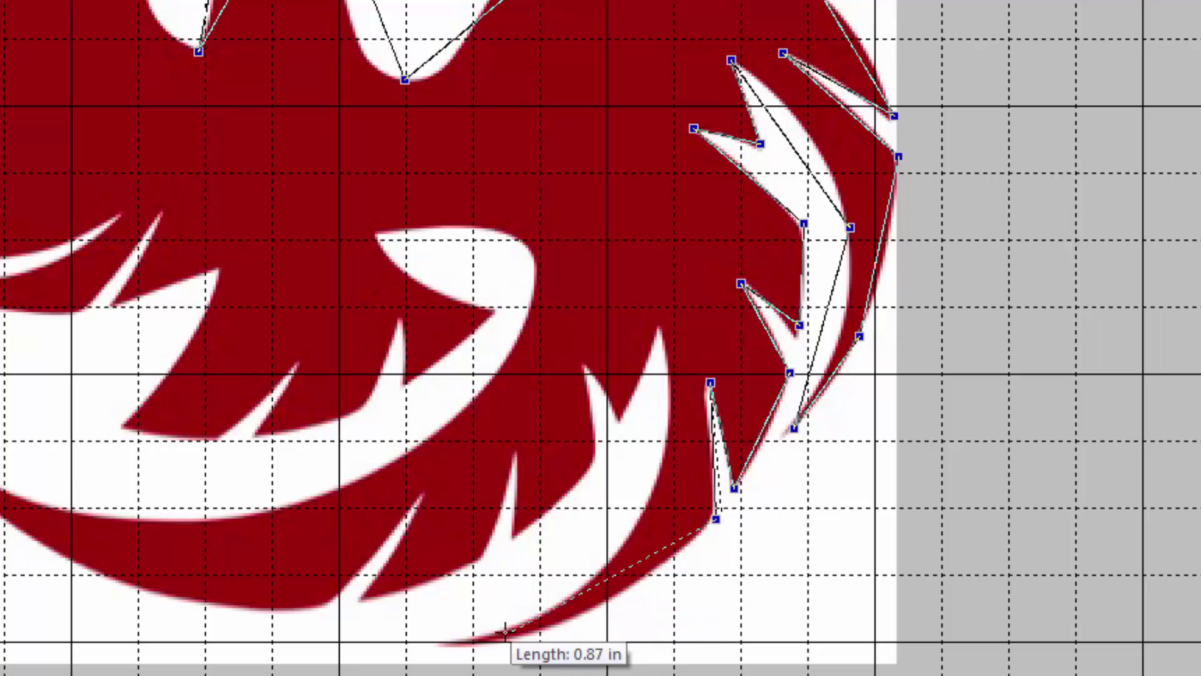
pyautogui.click(454, 643)
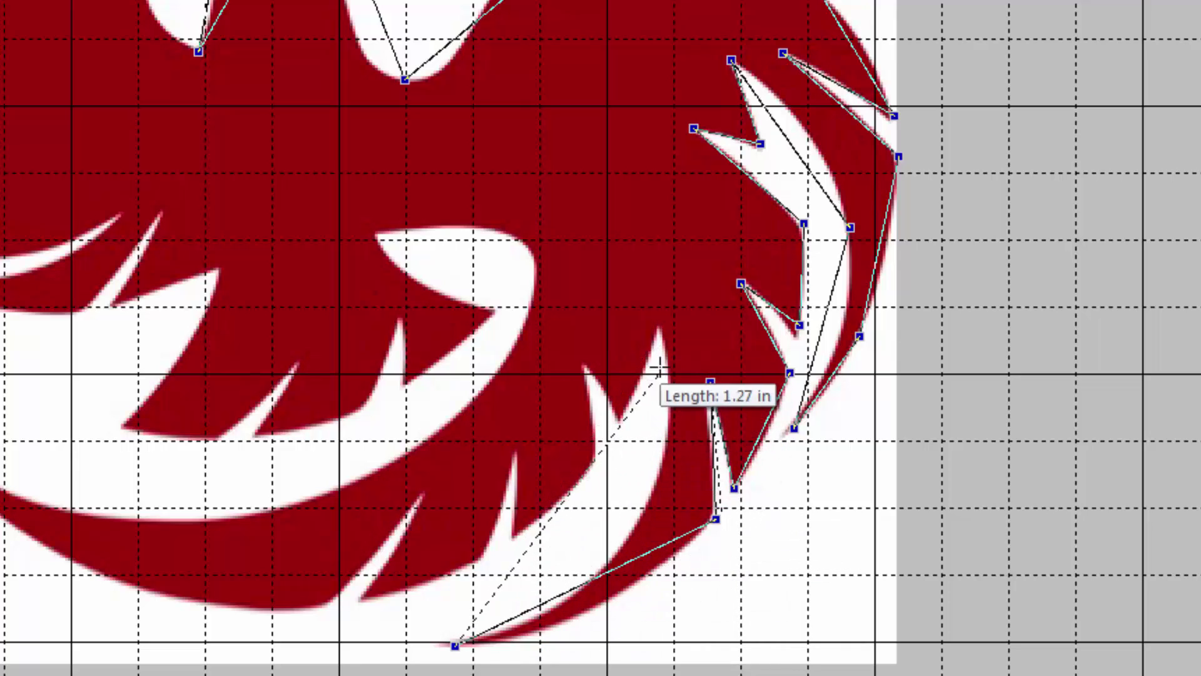
# Trace the right wing's bottom feather along its inner curve to the pointed peak and around the double notch, replacing the misplaced point.
pyautogui.click(659, 332)
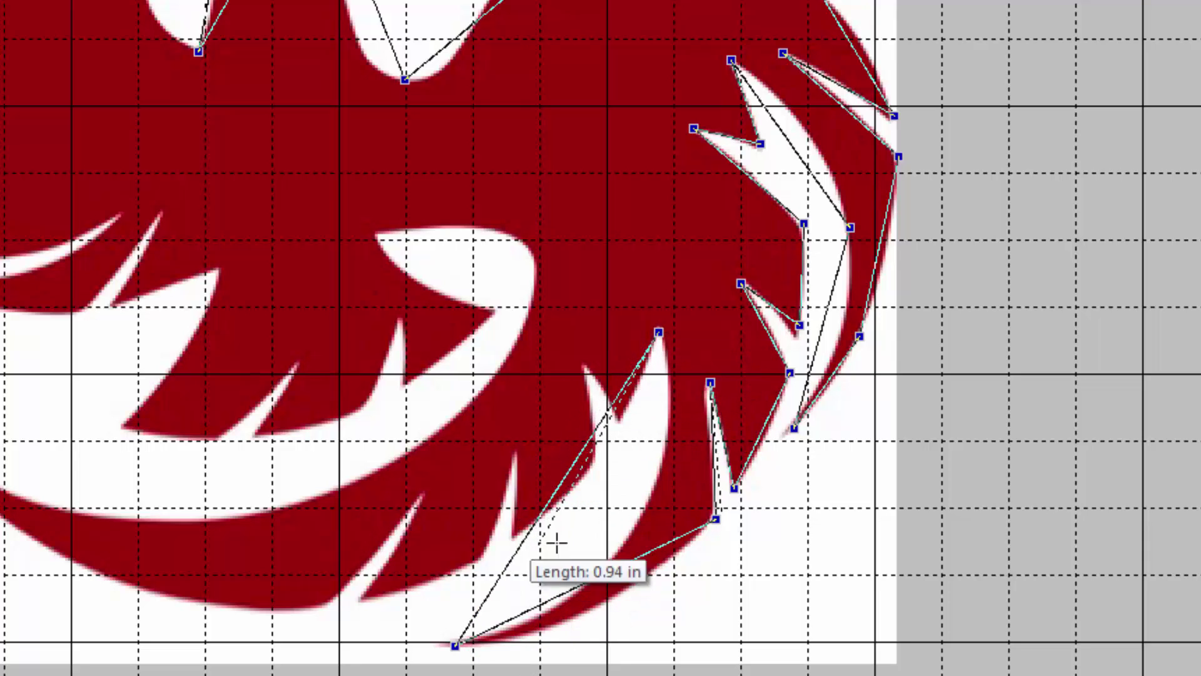
pyautogui.press('BackSpace')
pyautogui.click(653, 494)
pyautogui.click(660, 323)
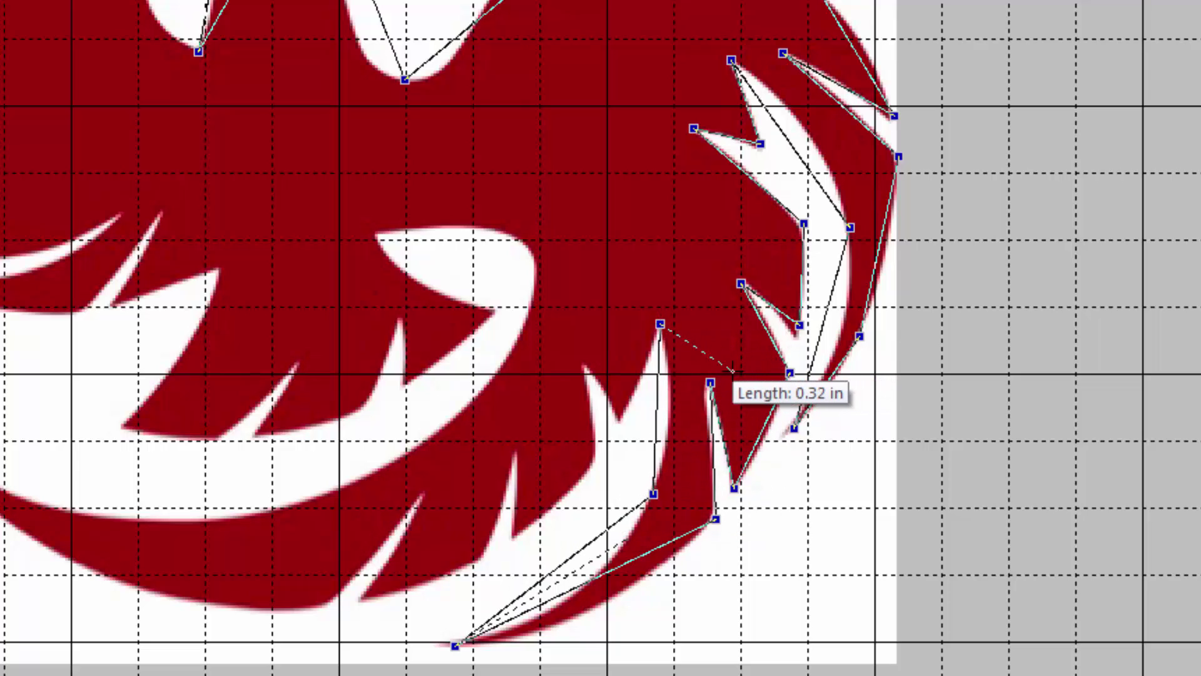
pyautogui.click(624, 419)
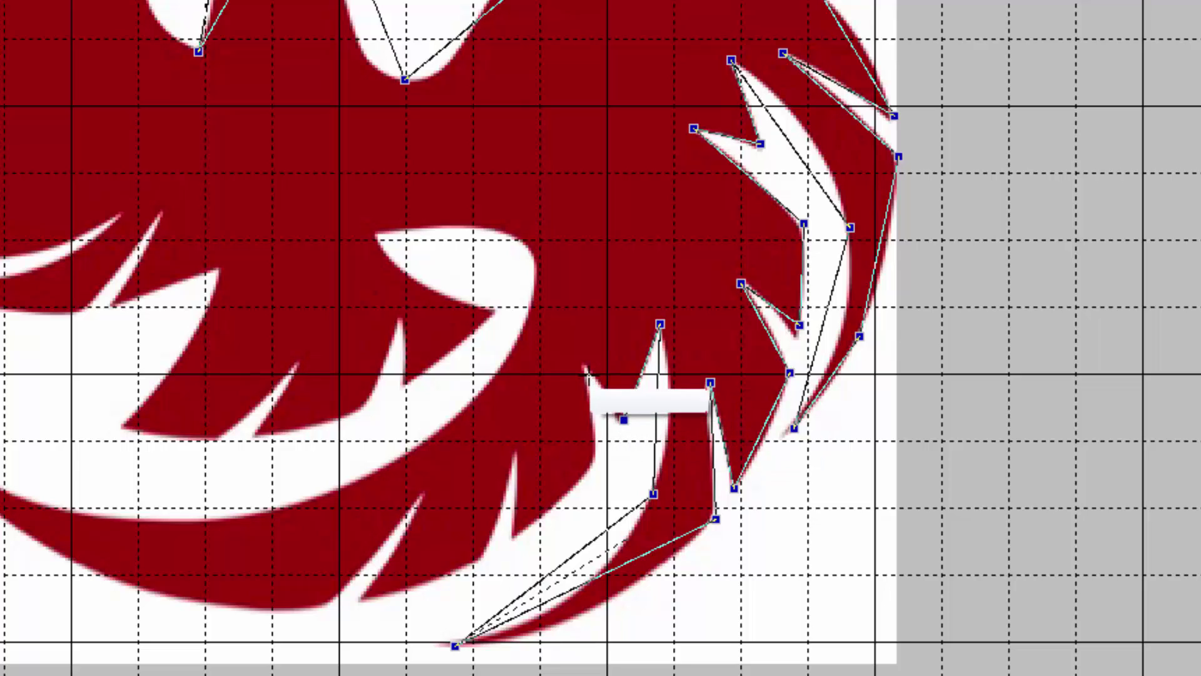
pyautogui.click(582, 367)
pyautogui.click(599, 462)
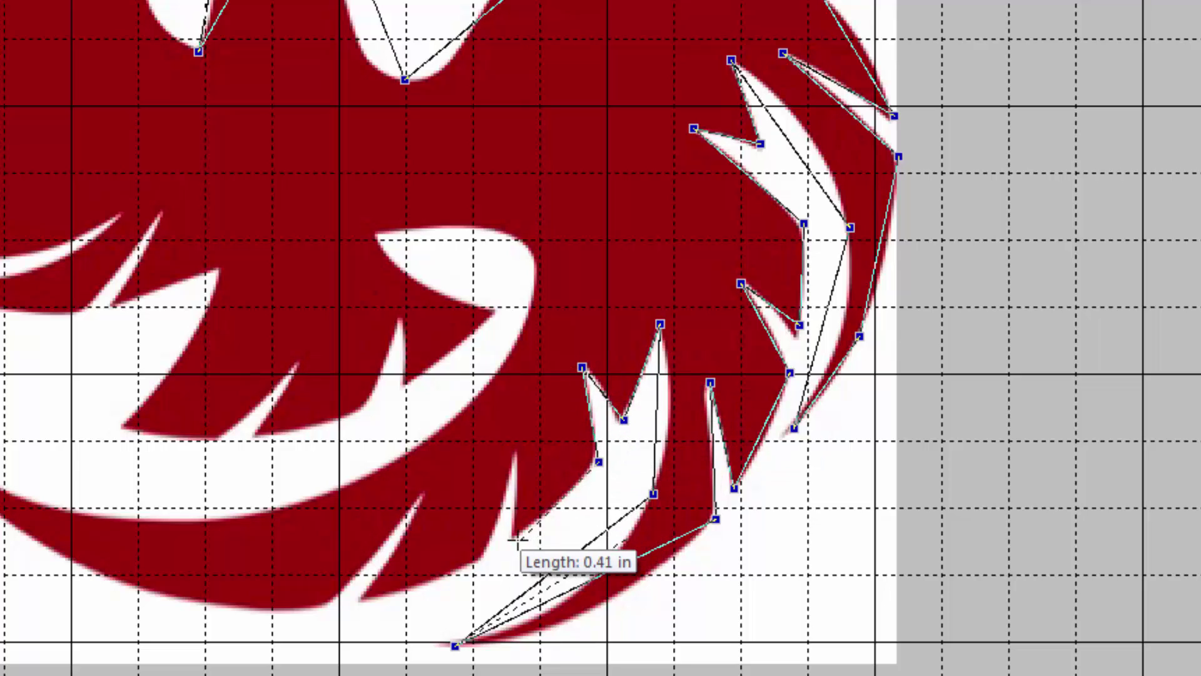
# Continue the path around the narrow notch and the slanted slit that separates the right wing's bottom feather from the long tail feather.
pyautogui.click(514, 456)
pyautogui.click(516, 540)
pyautogui.click(484, 562)
pyautogui.click(360, 600)
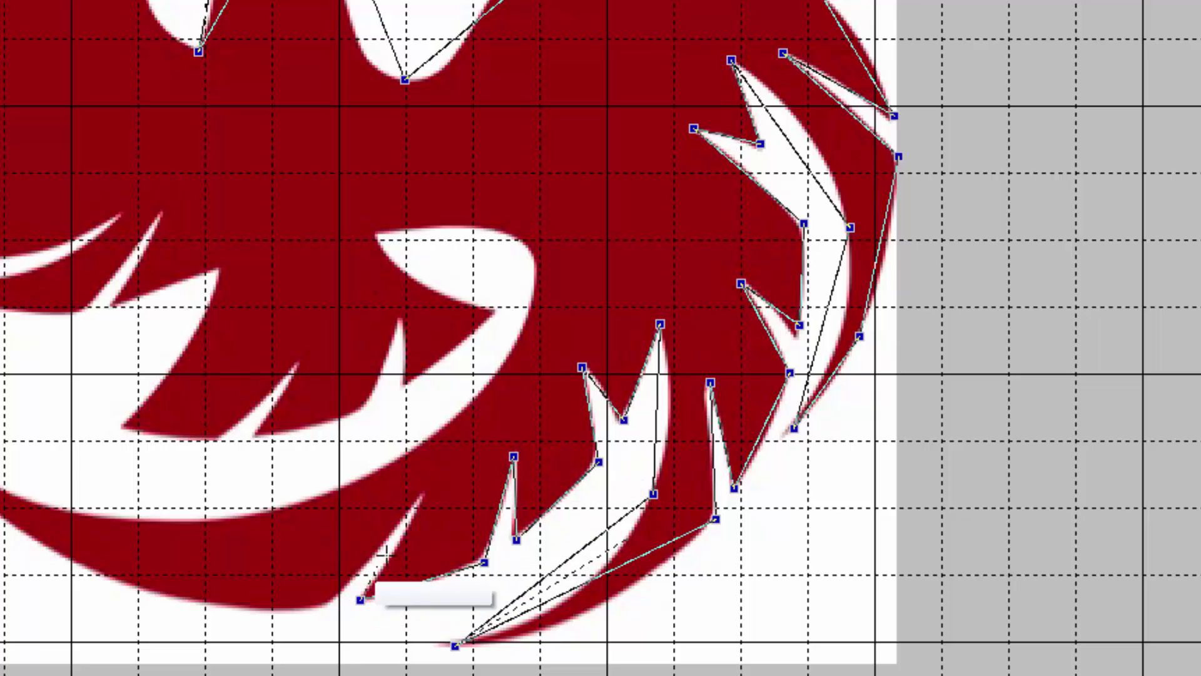
pyautogui.click(420, 497)
pyautogui.click(330, 598)
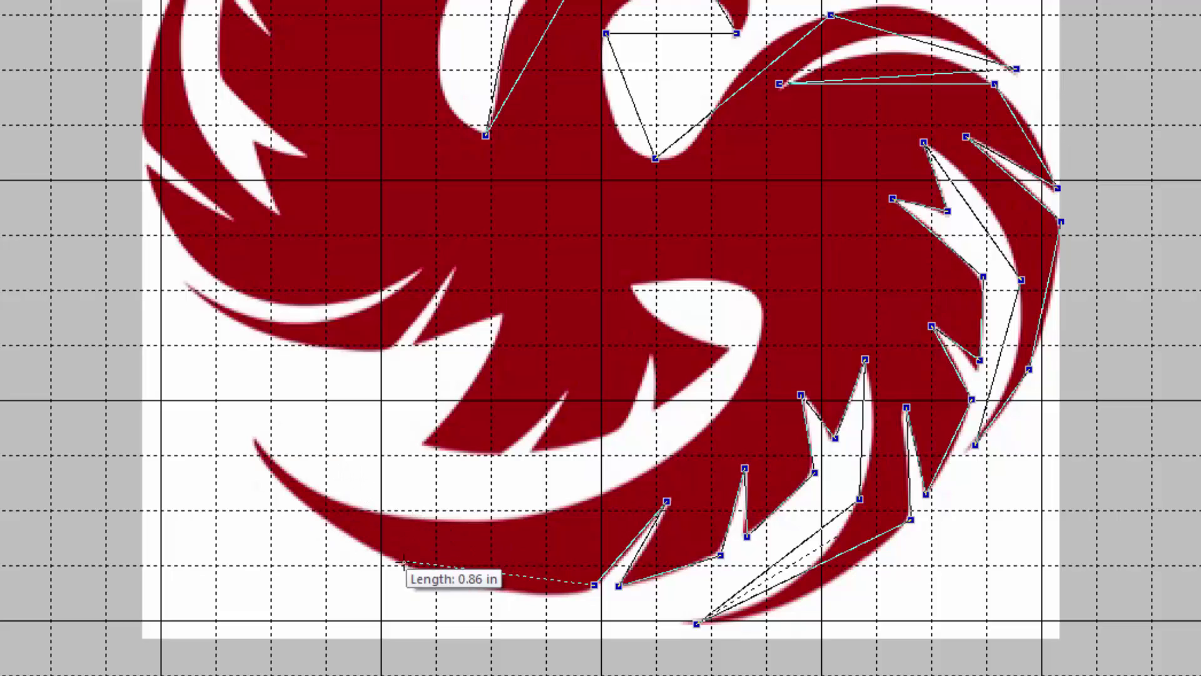
# Outline the long bottom tail feather to its tip, back along its upper edge and around the curved white pocket above it.
pyautogui.click(398, 563)
pyautogui.click(255, 443)
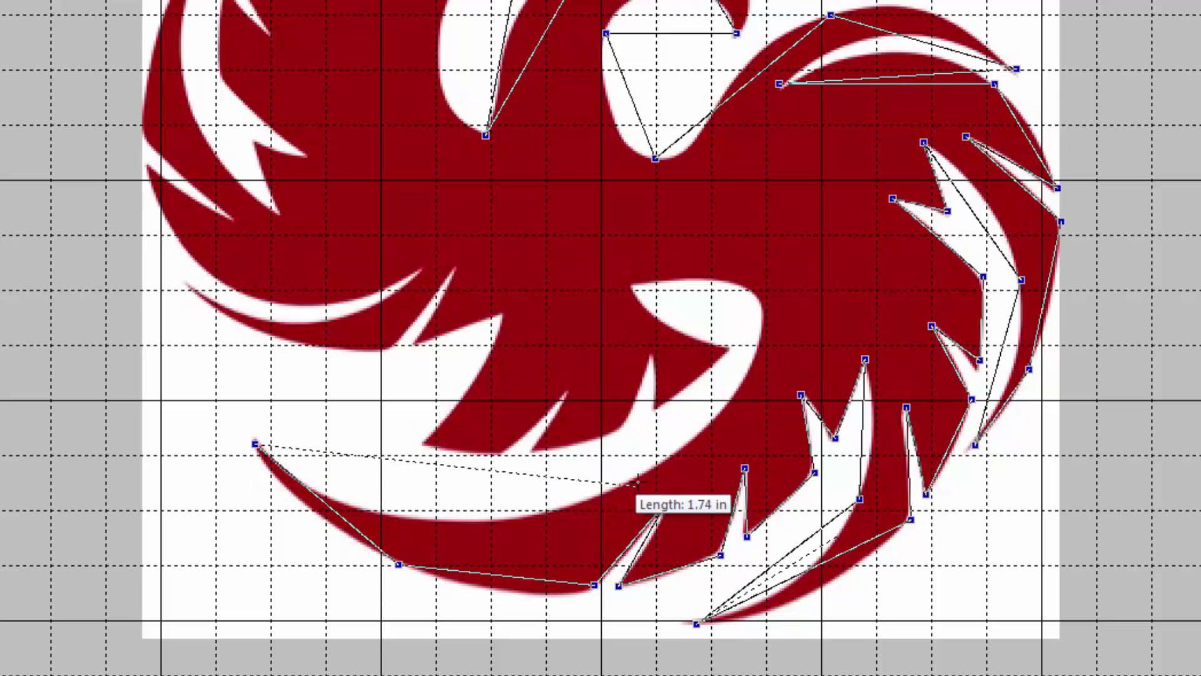
pyautogui.click(637, 477)
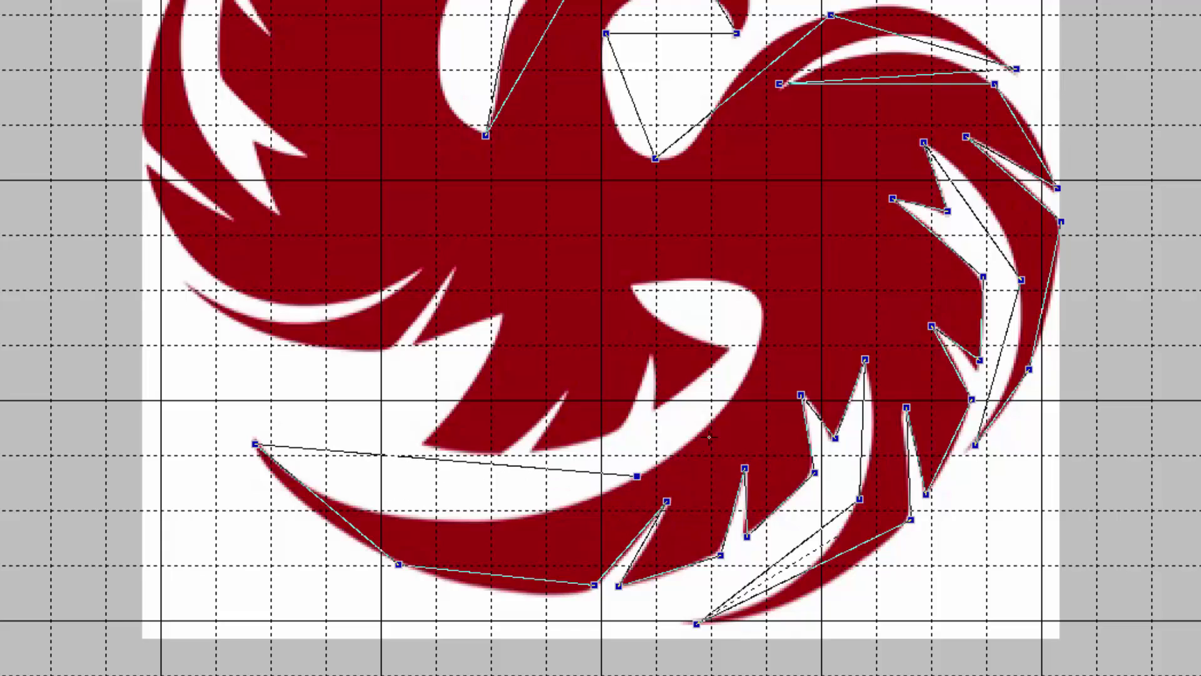
pyautogui.click(761, 304)
pyautogui.click(631, 288)
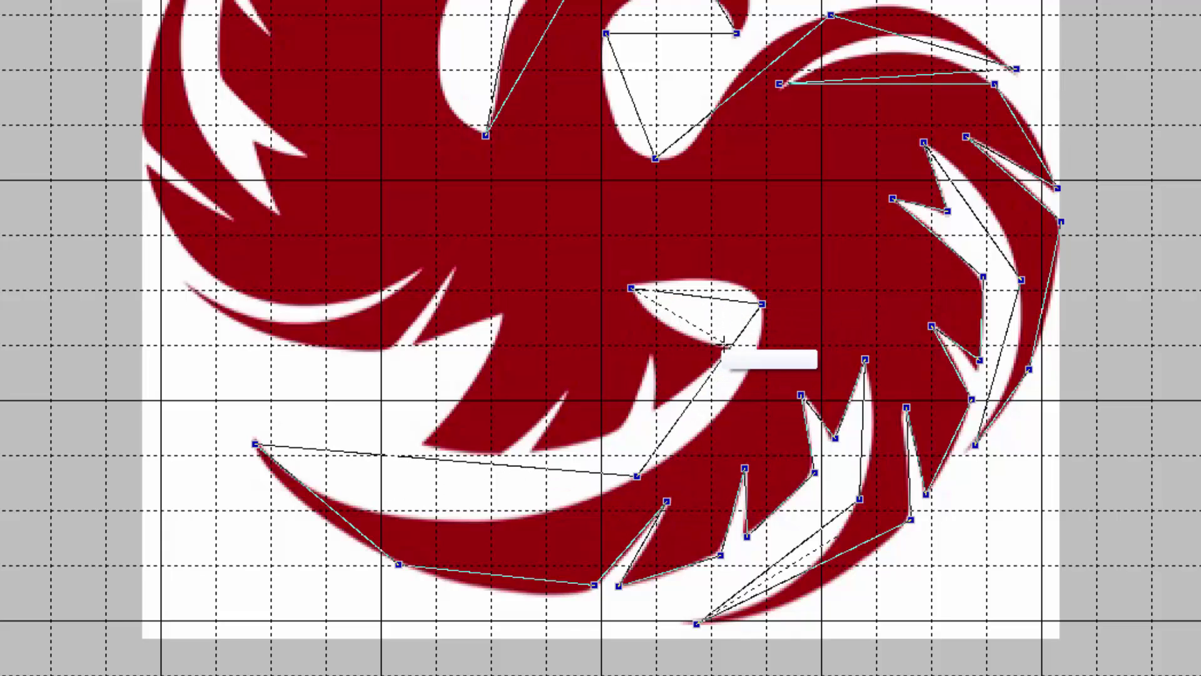
pyautogui.click(734, 348)
# Trace the jagged edge of the middle tail feather through its two notches, out to its tip and back up its inner side.
pyautogui.click(657, 411)
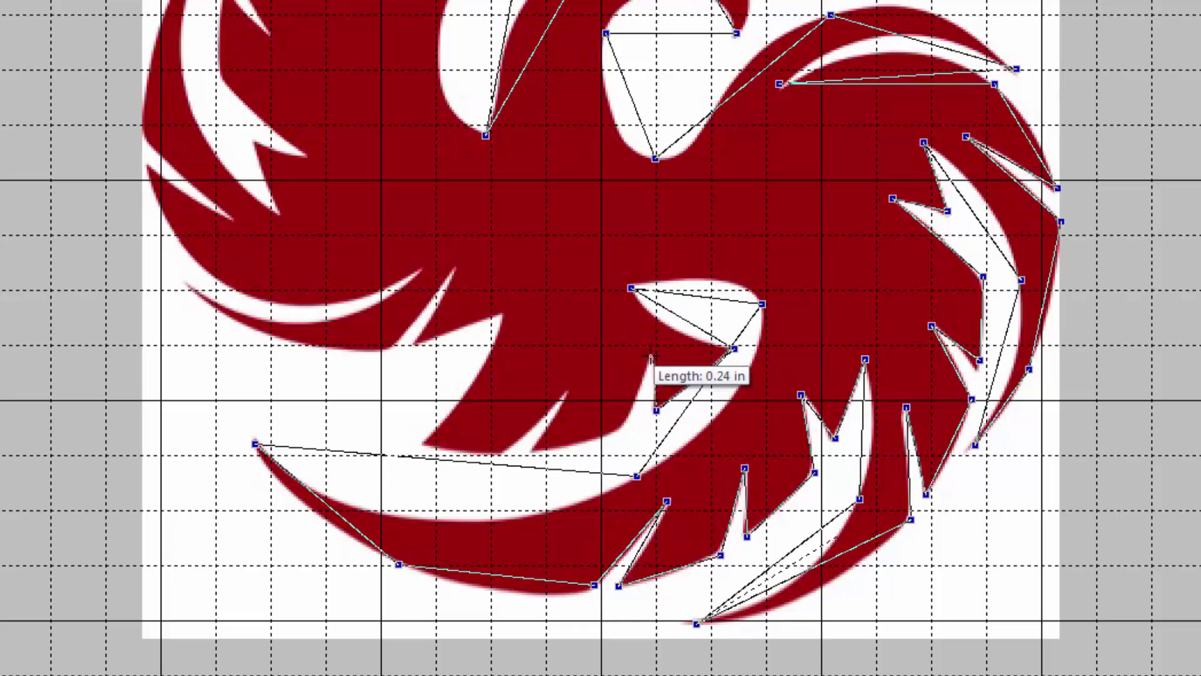
pyautogui.click(624, 430)
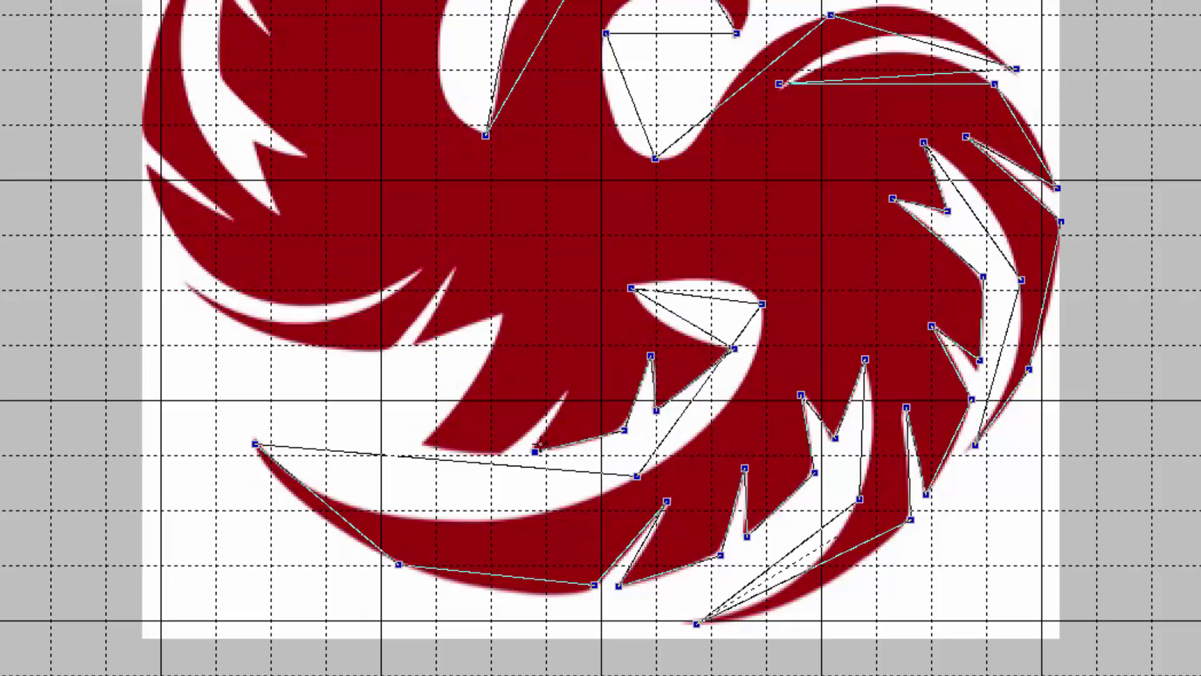
pyautogui.click(518, 443)
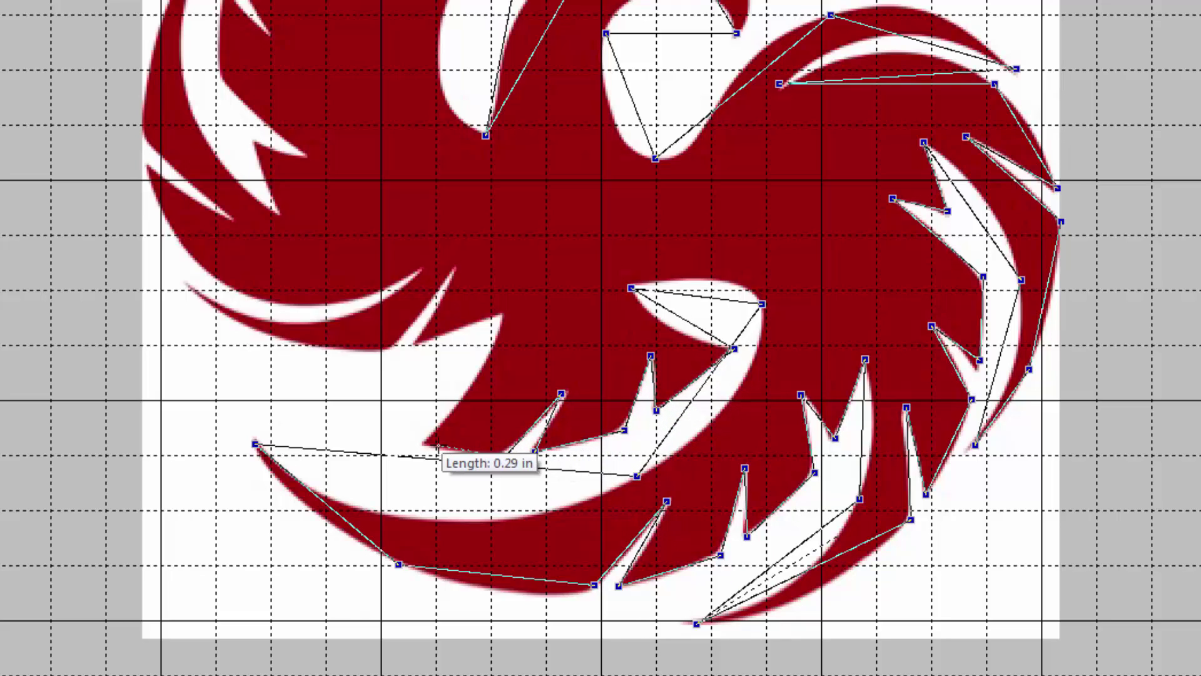
pyautogui.click(424, 440)
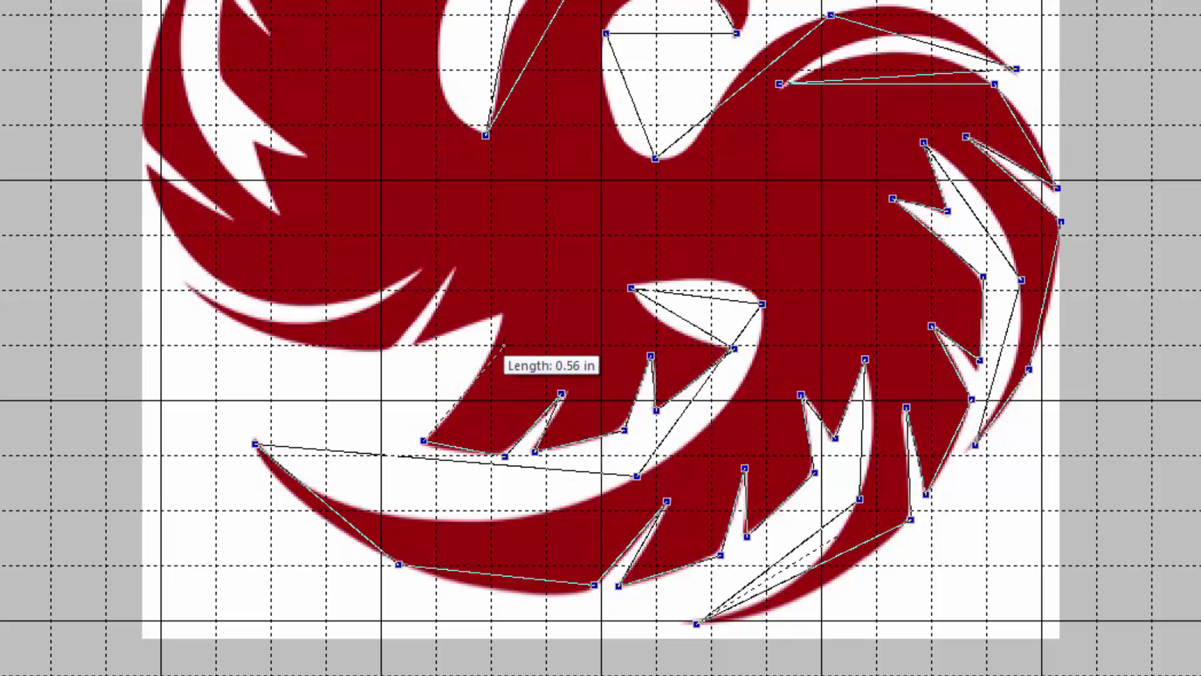
pyautogui.click(504, 316)
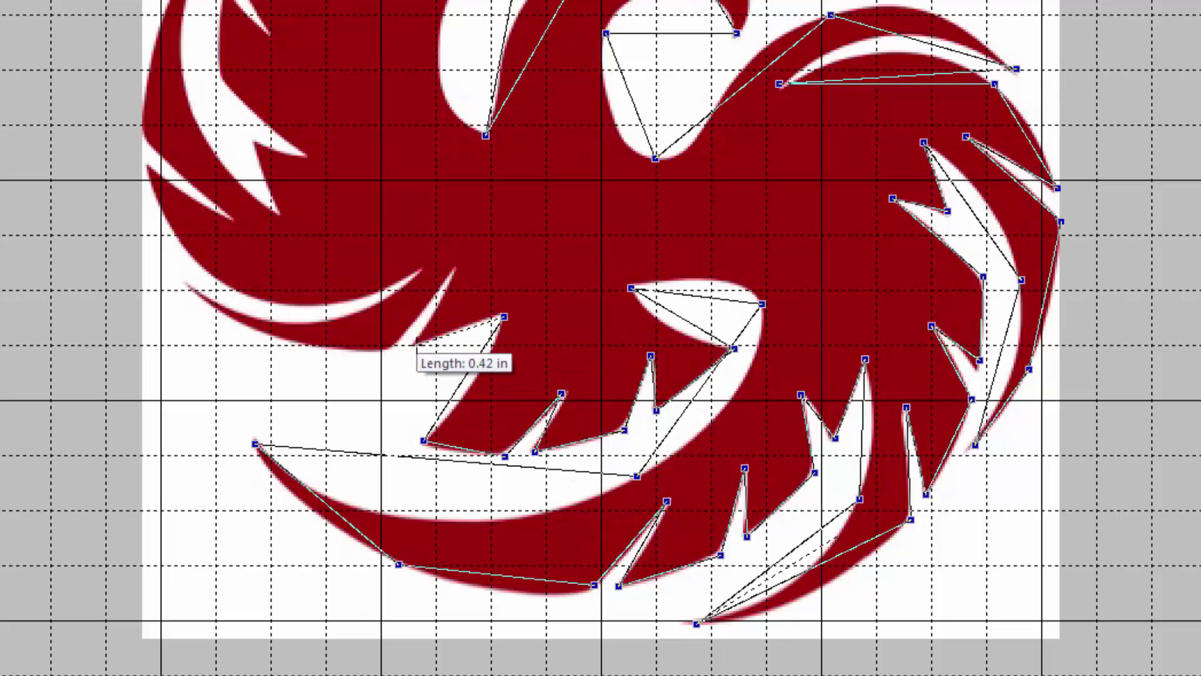
# Add the slit above the middle tail feather and outline the left wing's lowest feather to its tip and back to its inner point.
pyautogui.click(417, 345)
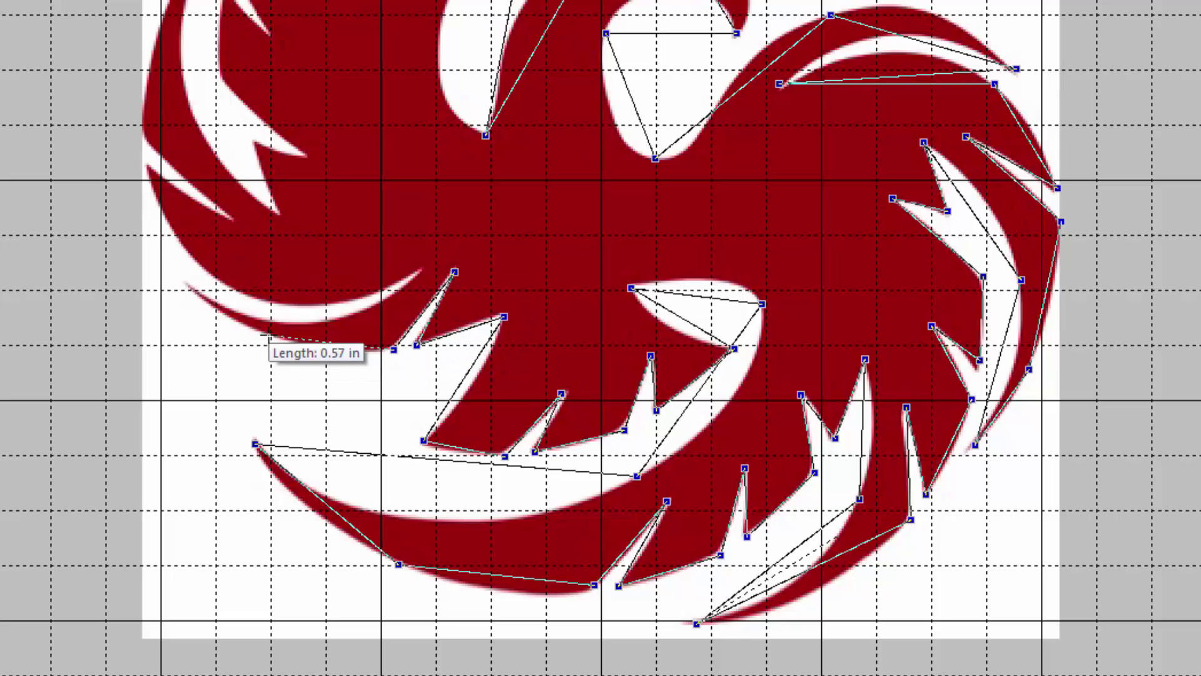
pyautogui.click(269, 335)
pyautogui.click(186, 288)
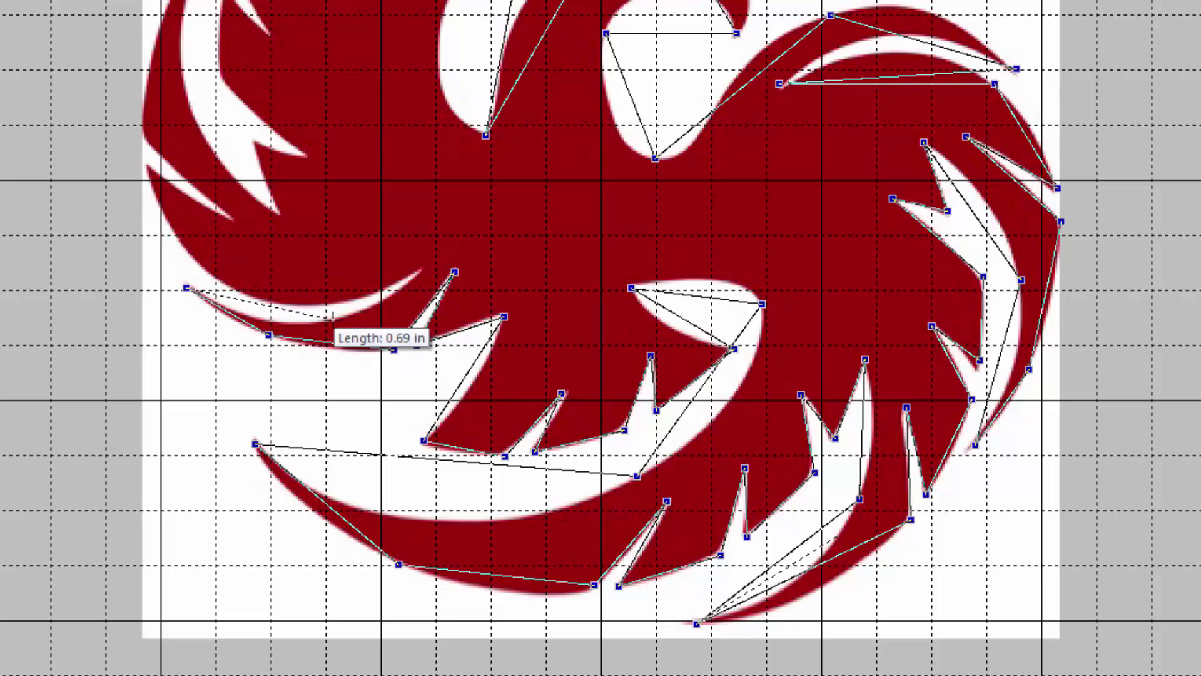
pyautogui.click(323, 323)
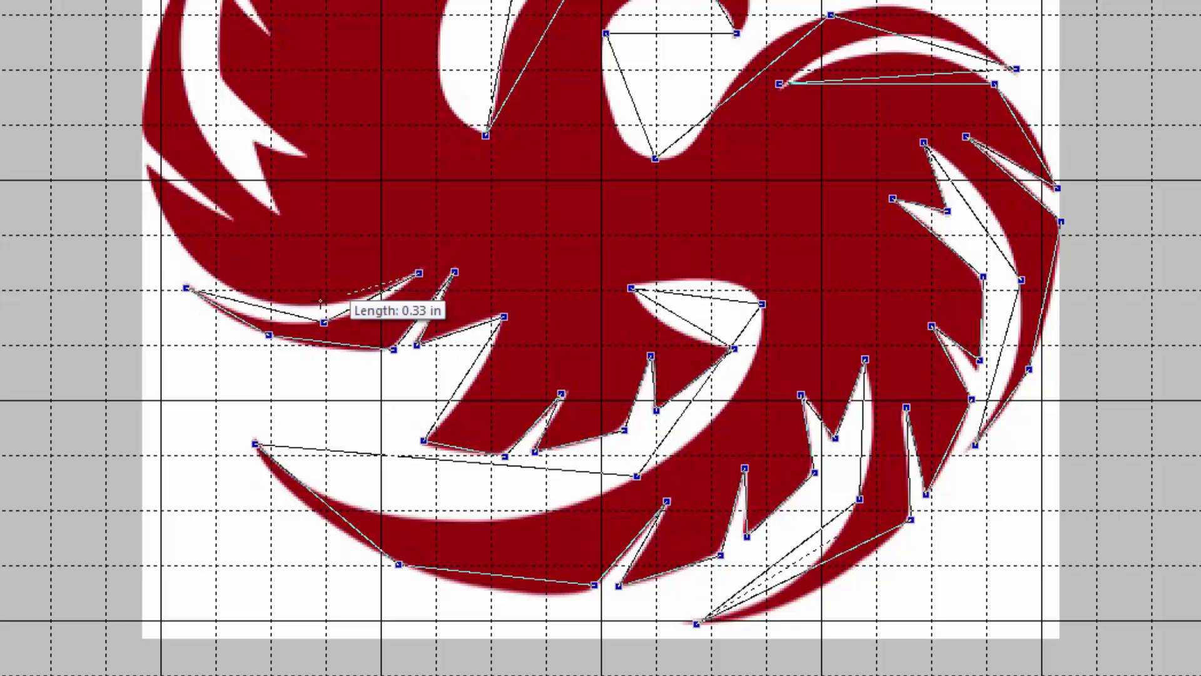
pyautogui.click(419, 273)
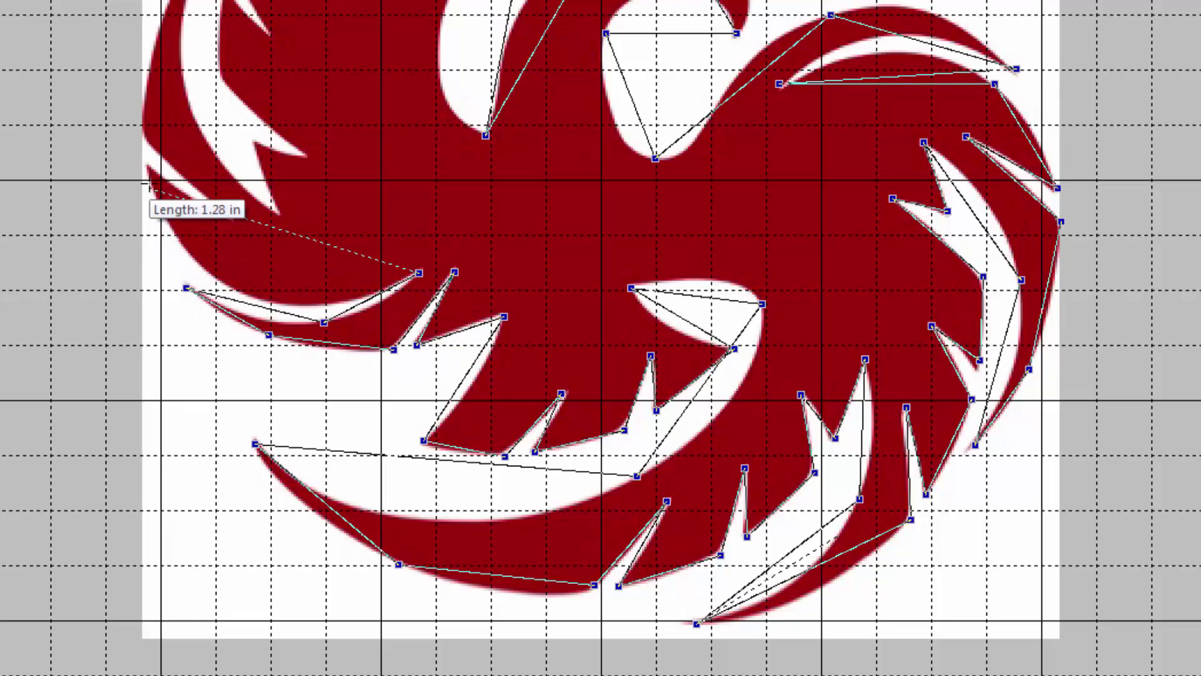
# Extend the path up the left wing's lower outer edge and around its narrow slit to the leftmost edge point, replacing the misplaced point.
pyautogui.click(213, 275)
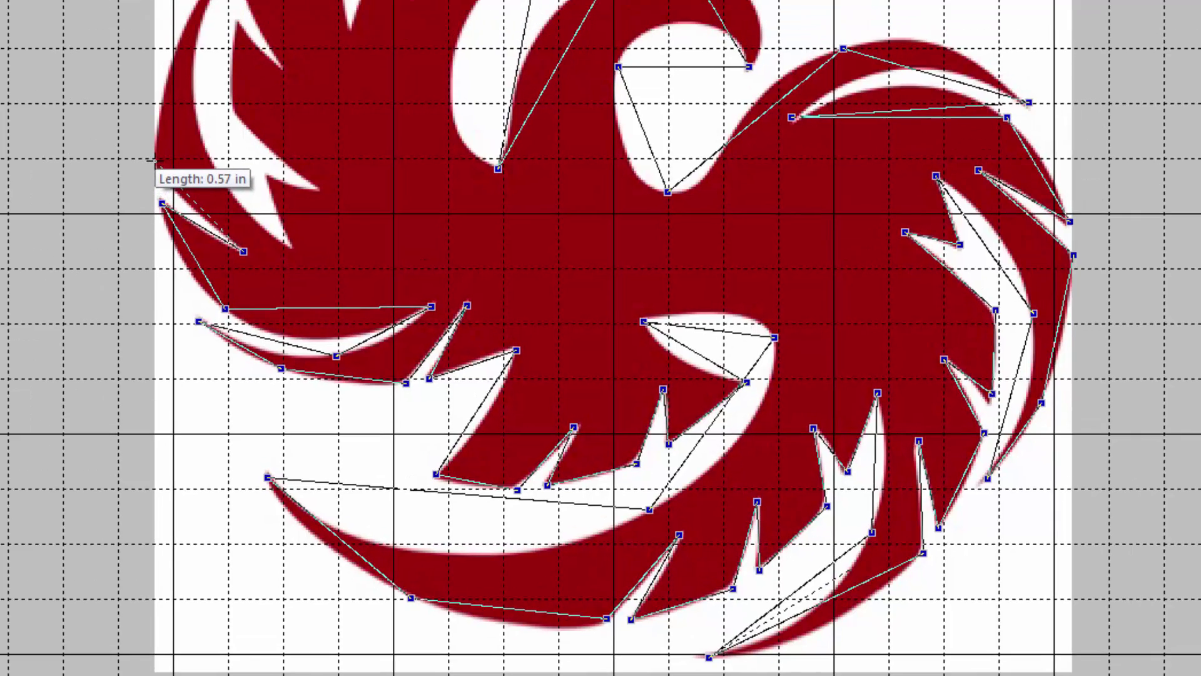
pyautogui.click(143, 127)
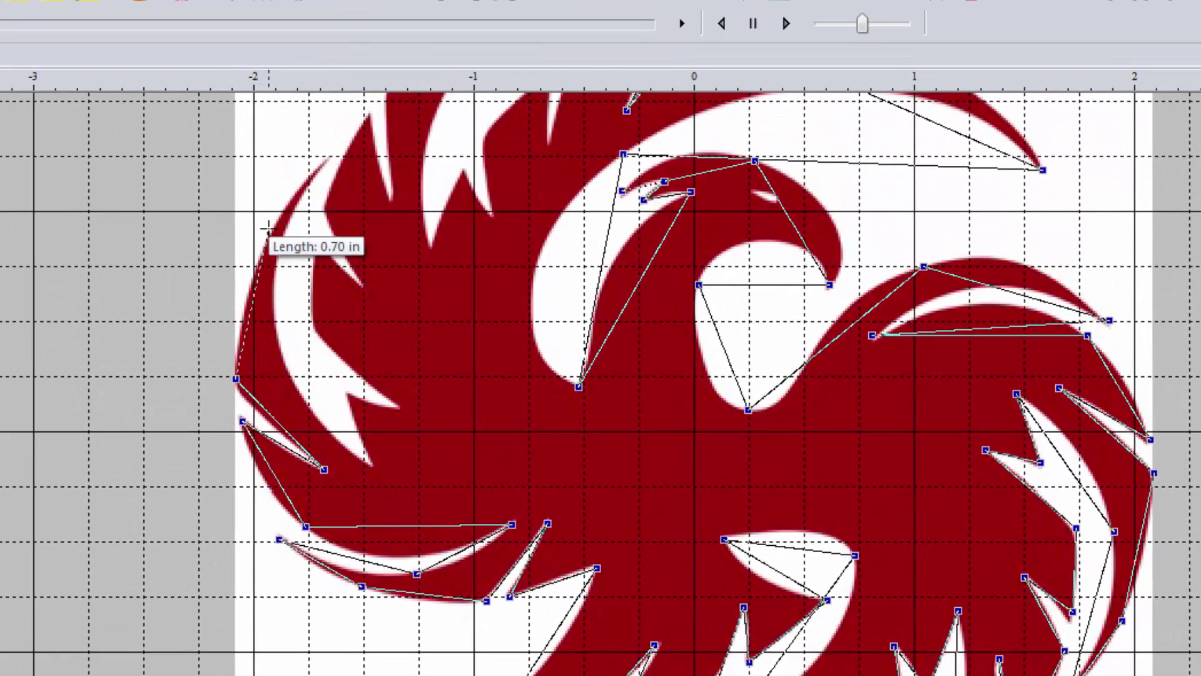
pyautogui.press('BackSpace')
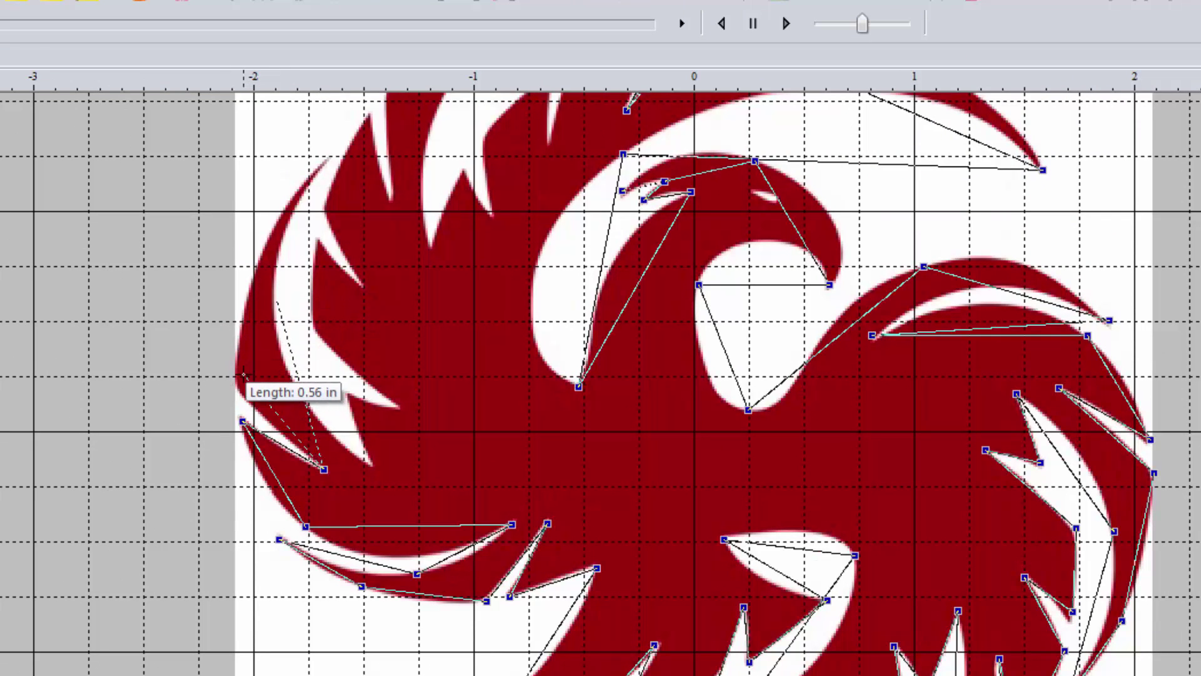
pyautogui.click(234, 376)
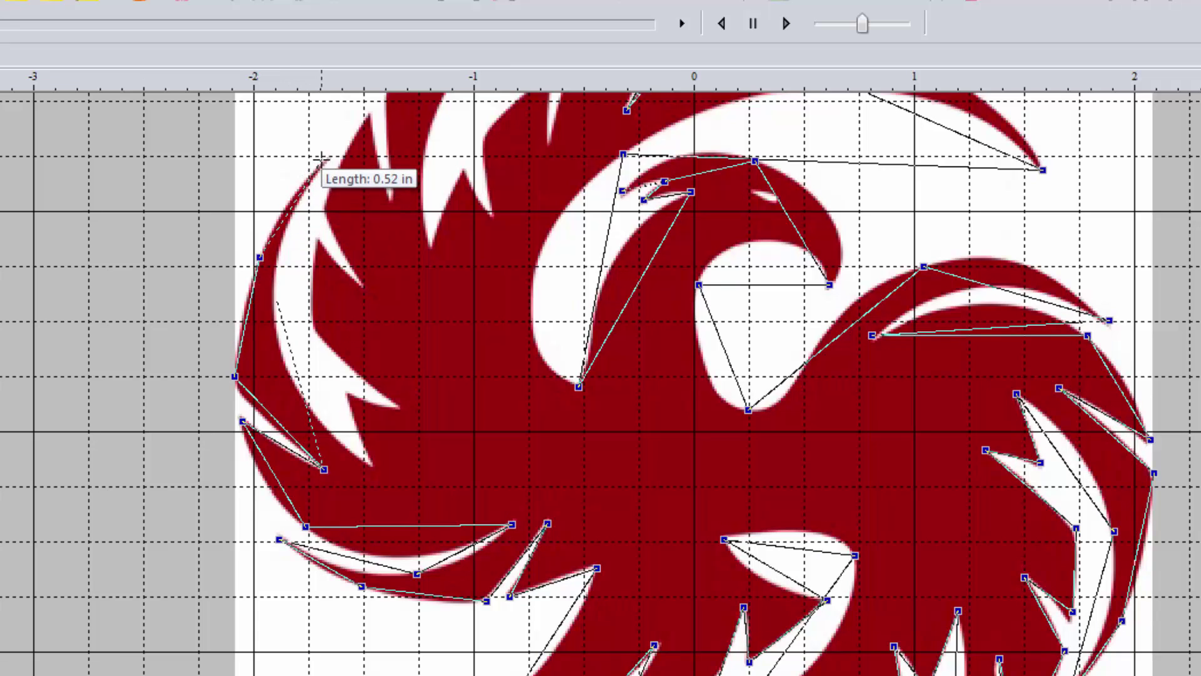
# Outline the left wing's long outer feather to its tip and trace the jagged notches along its inner side.
pyautogui.click(281, 348)
pyautogui.click(370, 468)
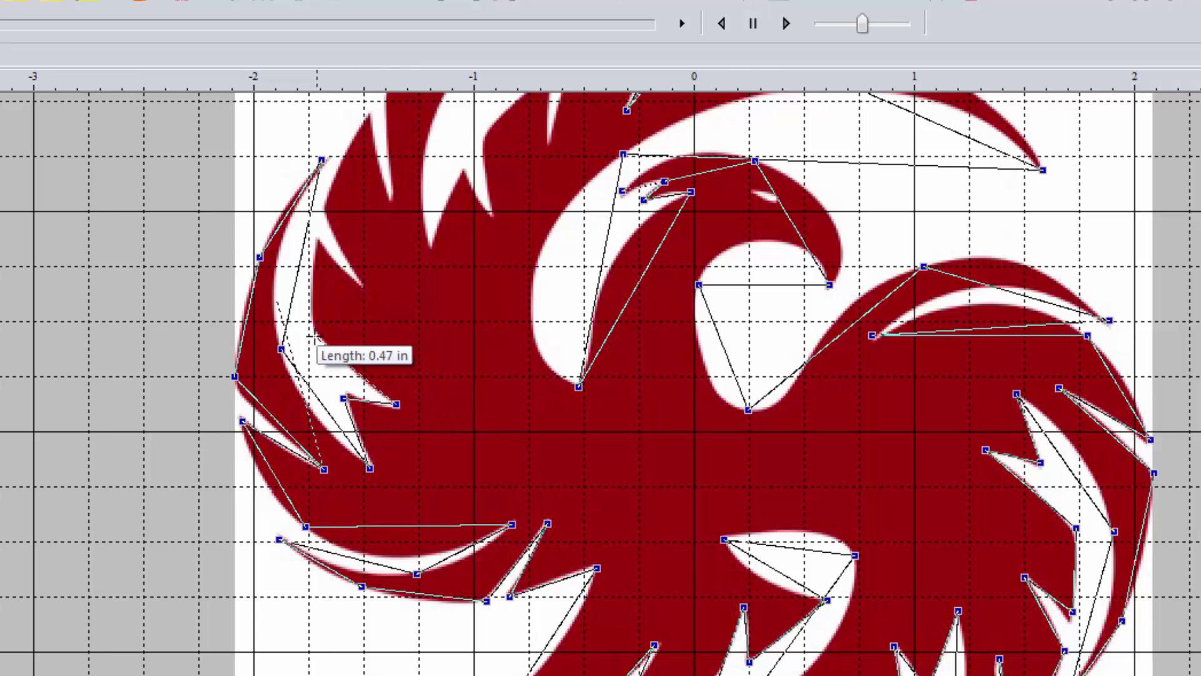
pyautogui.click(312, 329)
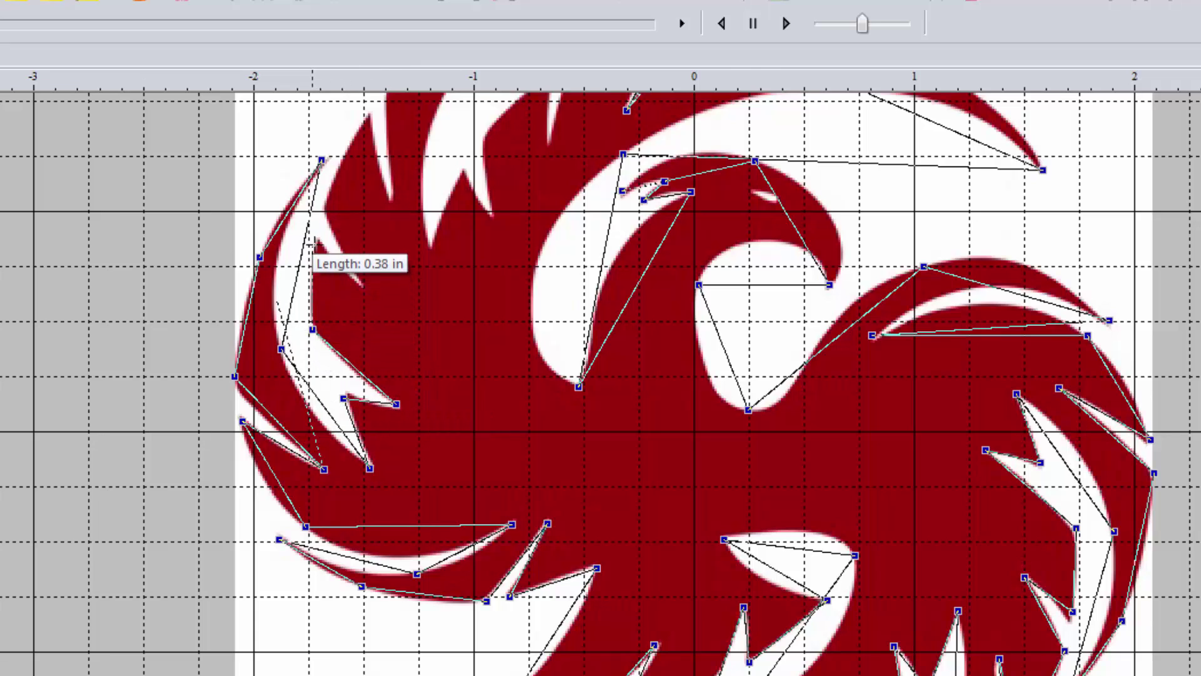
pyautogui.click(368, 295)
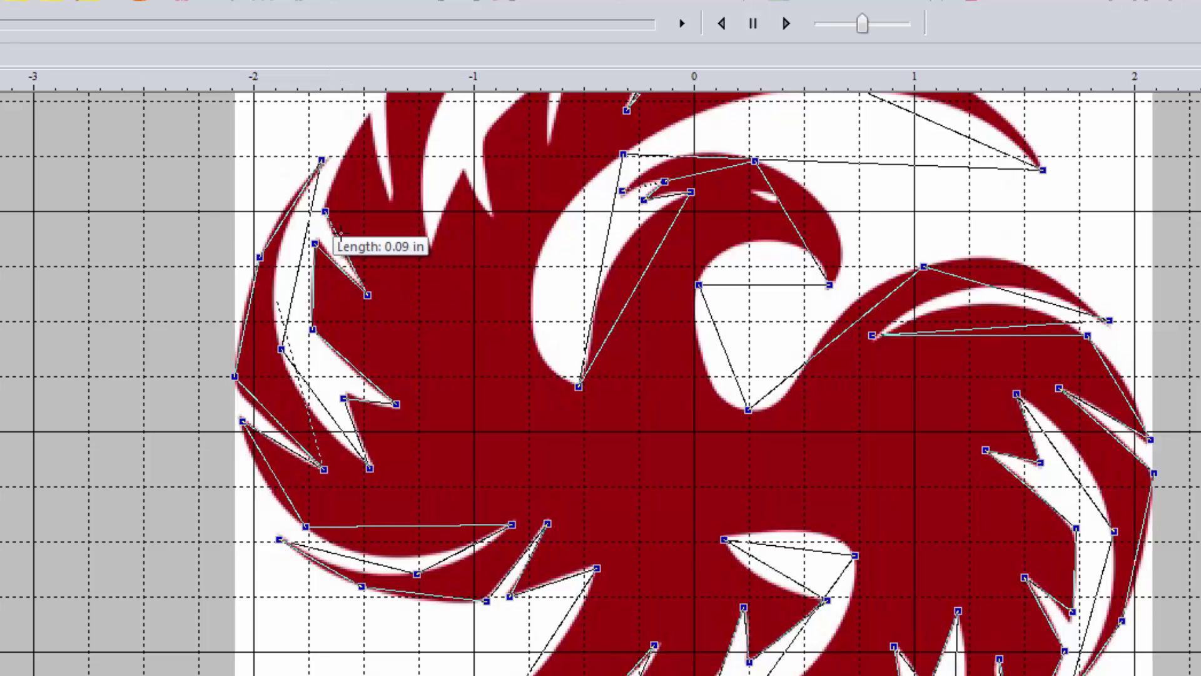
# Continue the path over the left wing's short pointed feather and its slit, then along the upper feather's outer curve to its tip.
pyautogui.scroll(3, 345, 235)
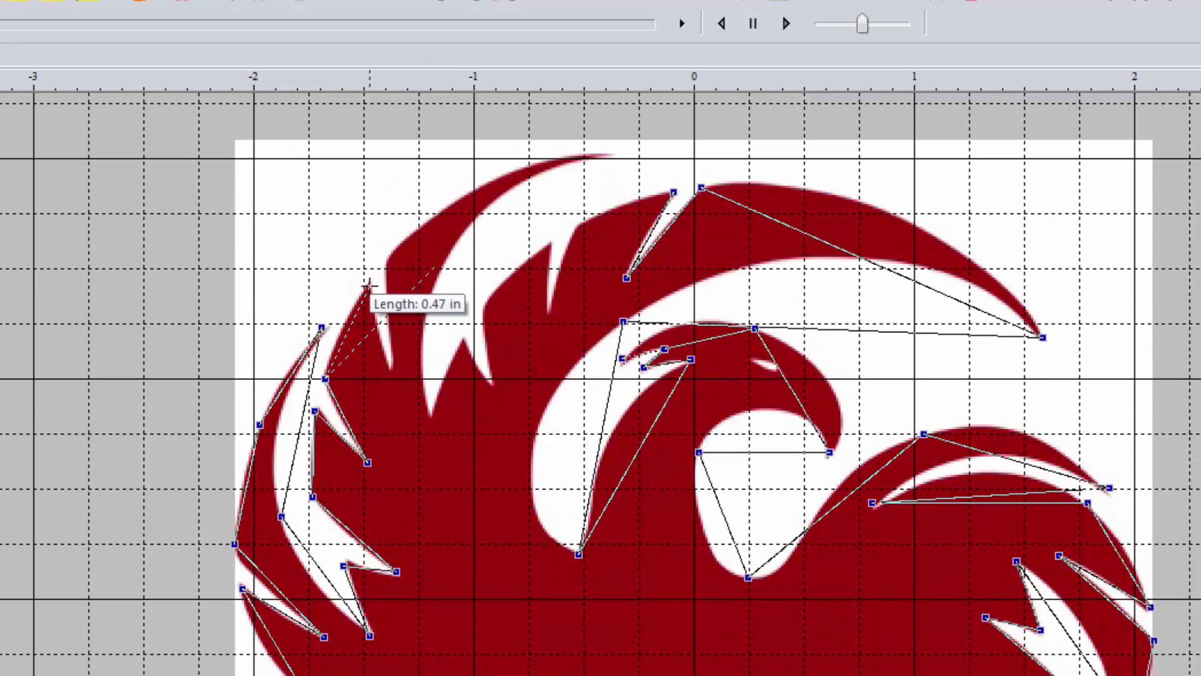
pyautogui.click(369, 285)
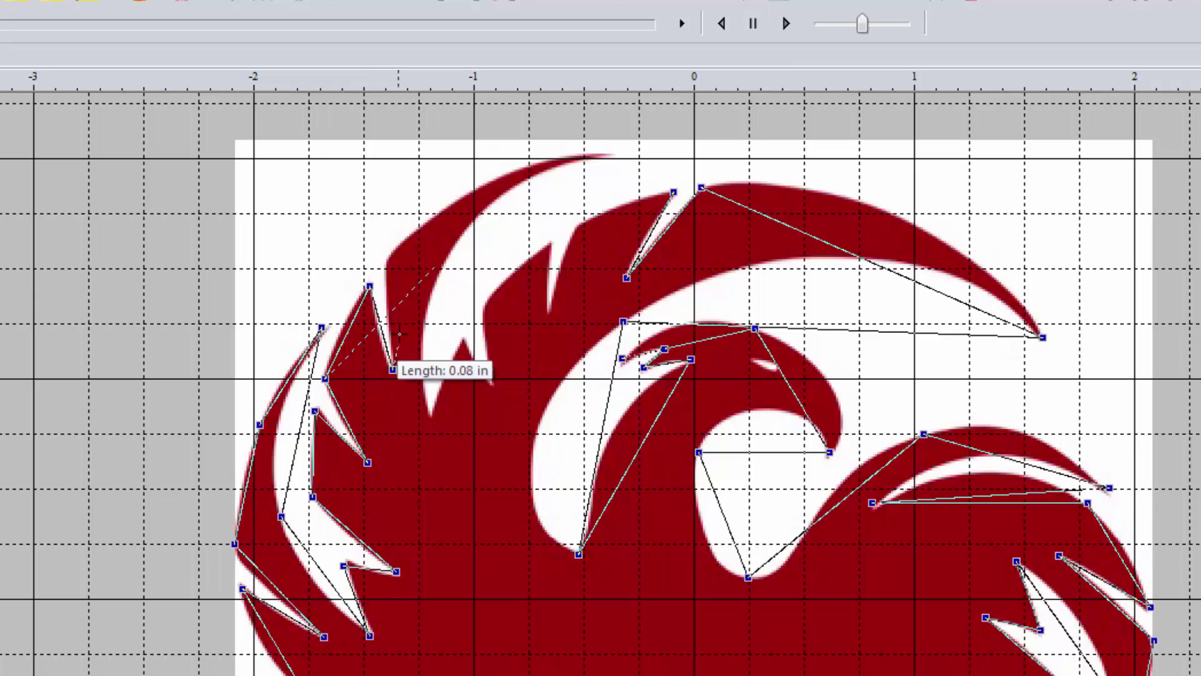
pyautogui.click(387, 255)
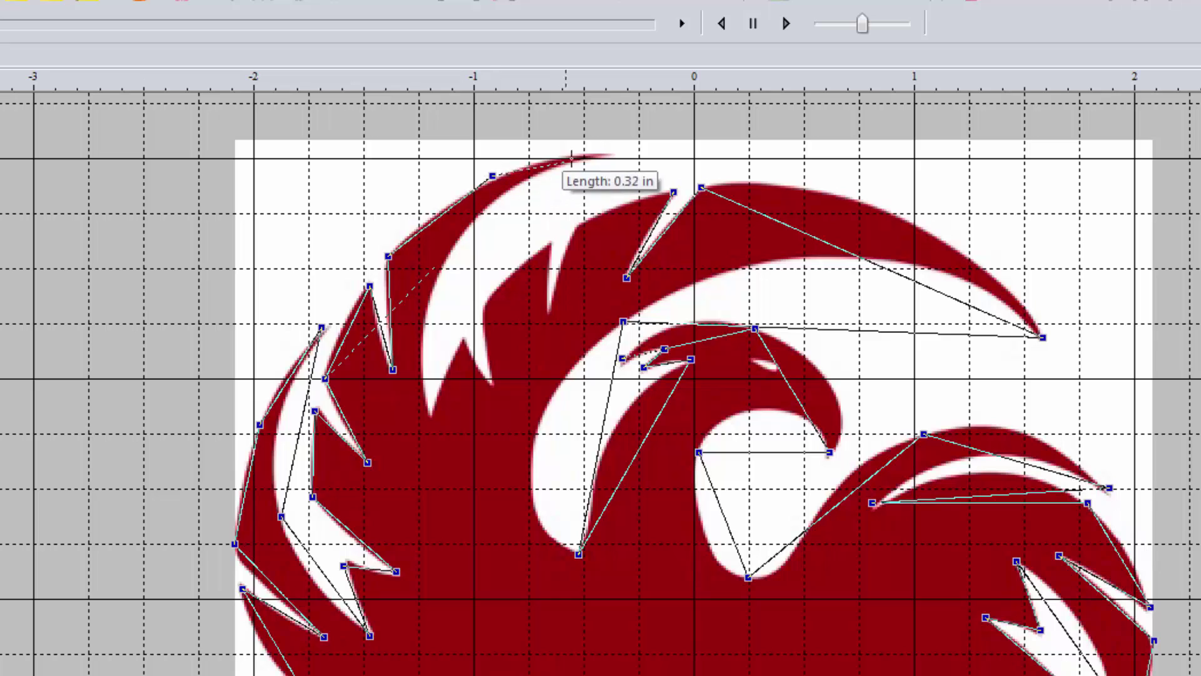
pyautogui.click(607, 154)
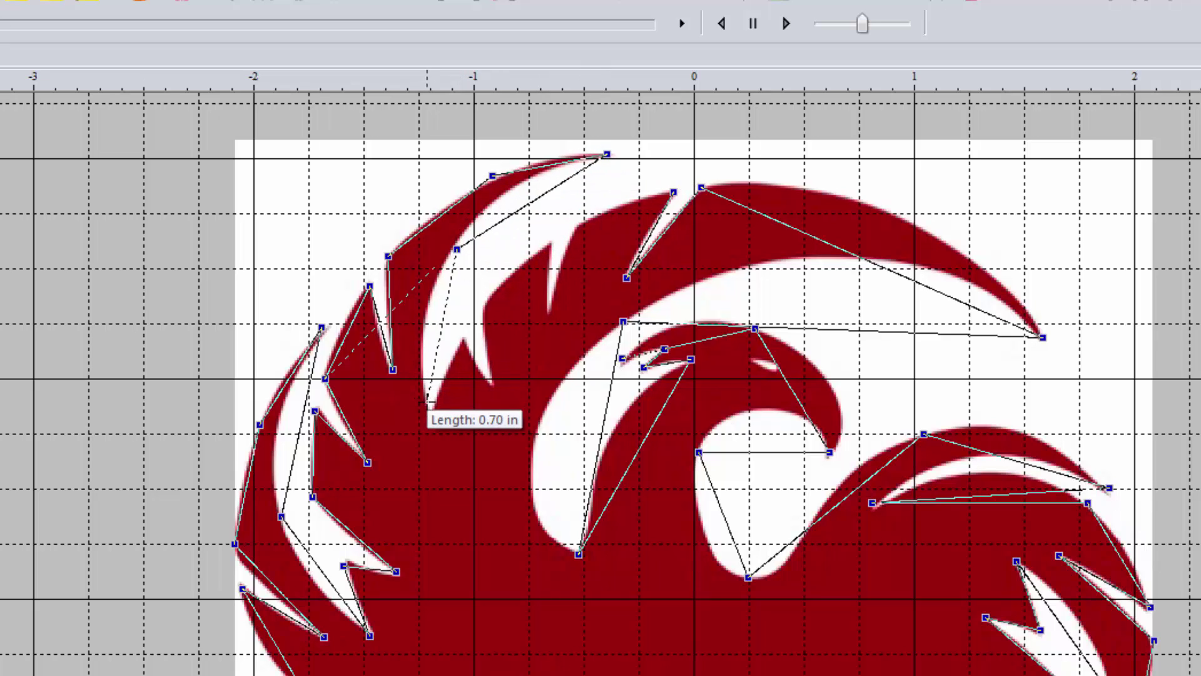
# Trace the left wing's upper feather back through its inner notches and the last narrow slit, and finish the artwork path.
pyautogui.click(428, 416)
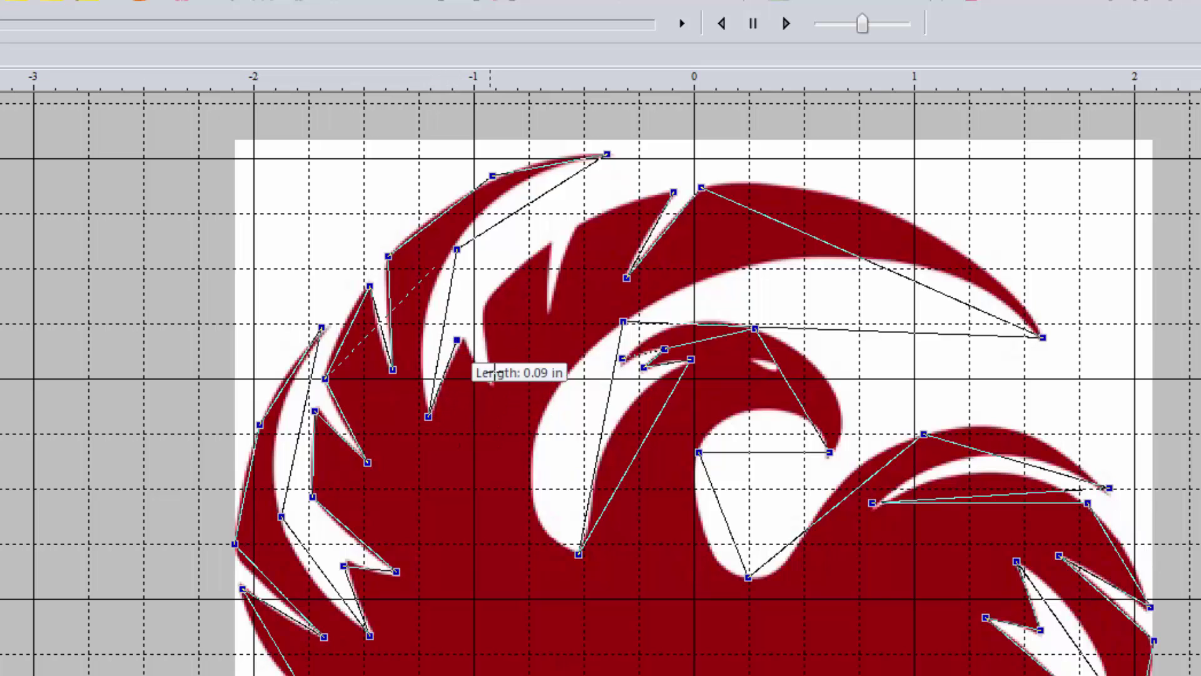
pyautogui.click(501, 389)
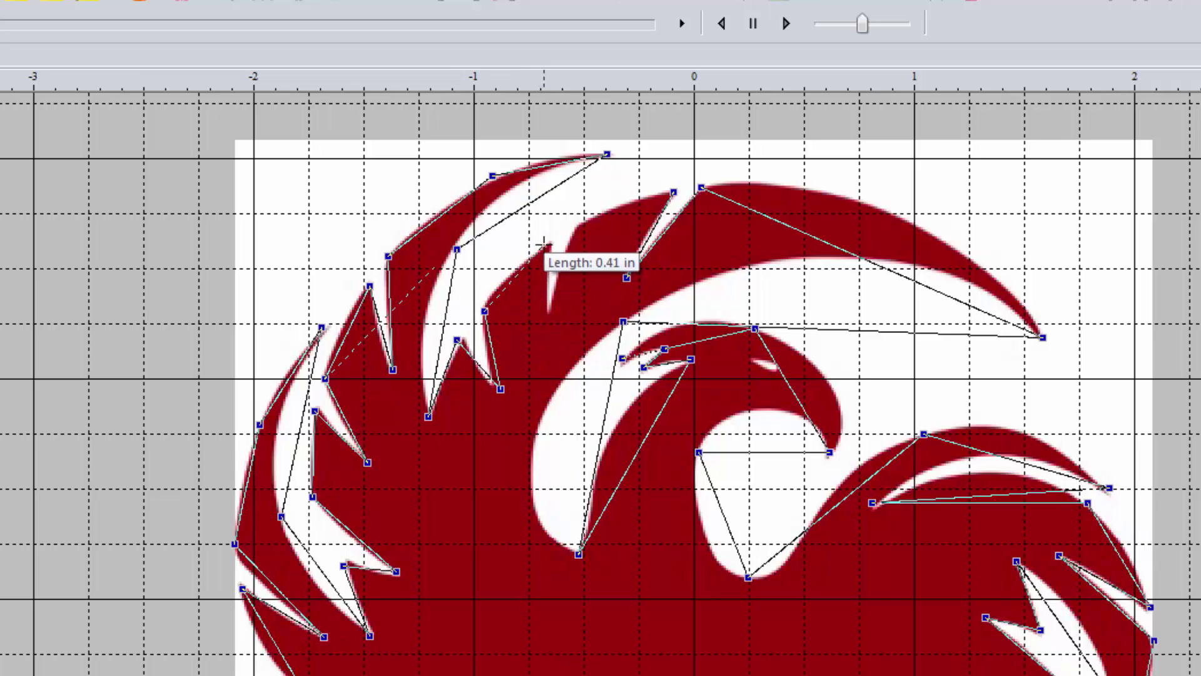
pyautogui.click(544, 244)
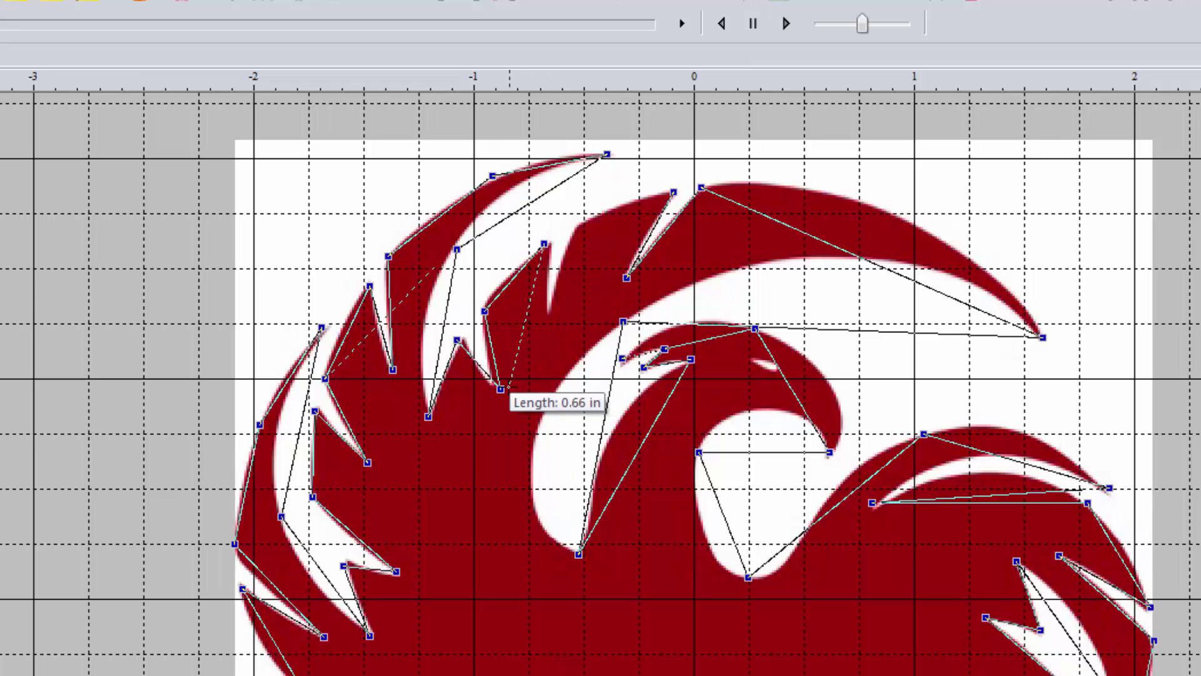
pyautogui.click(546, 317)
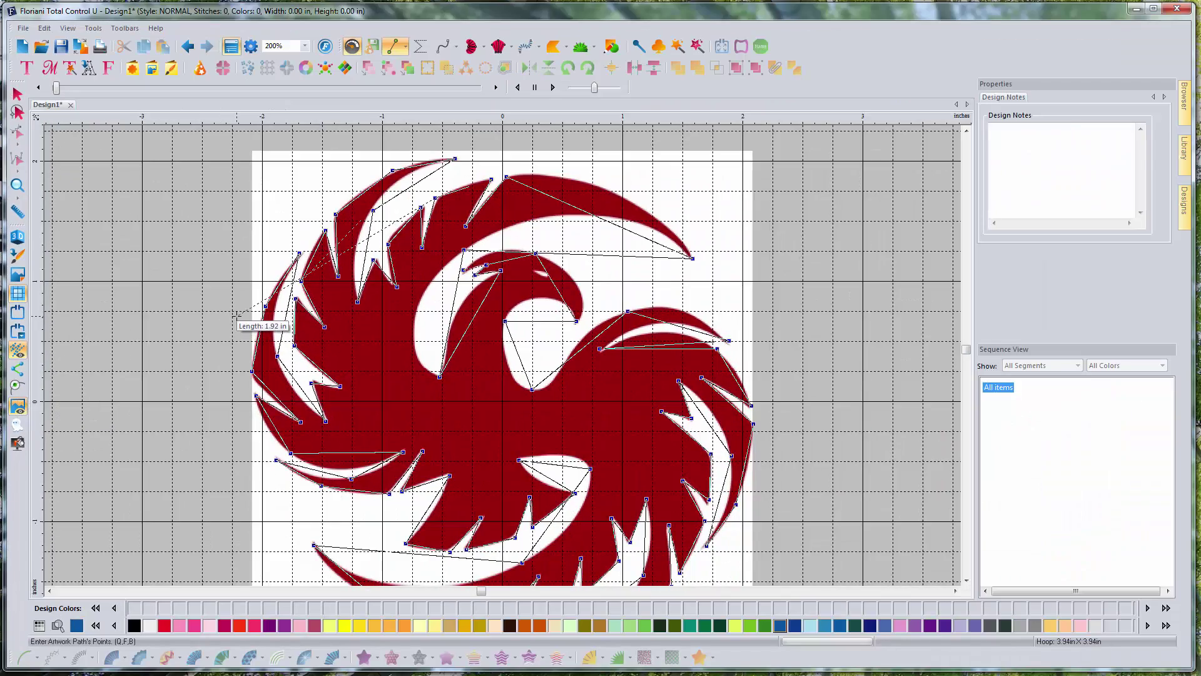
pyautogui.rightClick(236, 316)
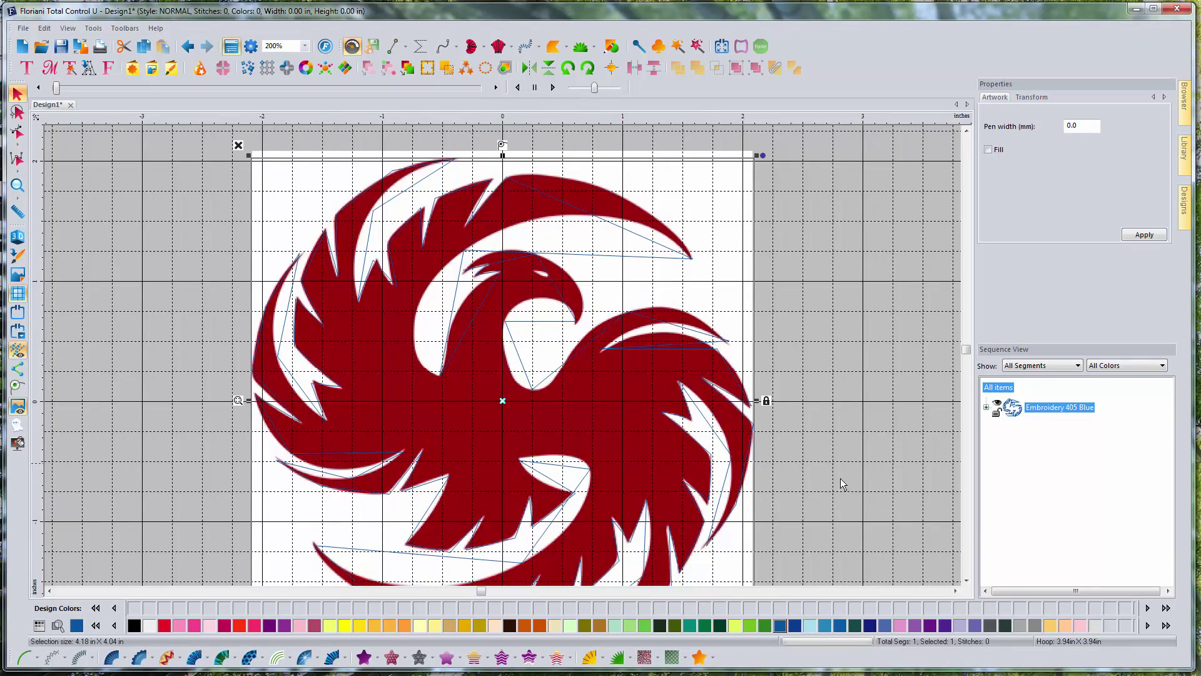
# Hide the backdrop image to view the bare bird outline, and show the backdrop again.
pyautogui.click(25, 277)
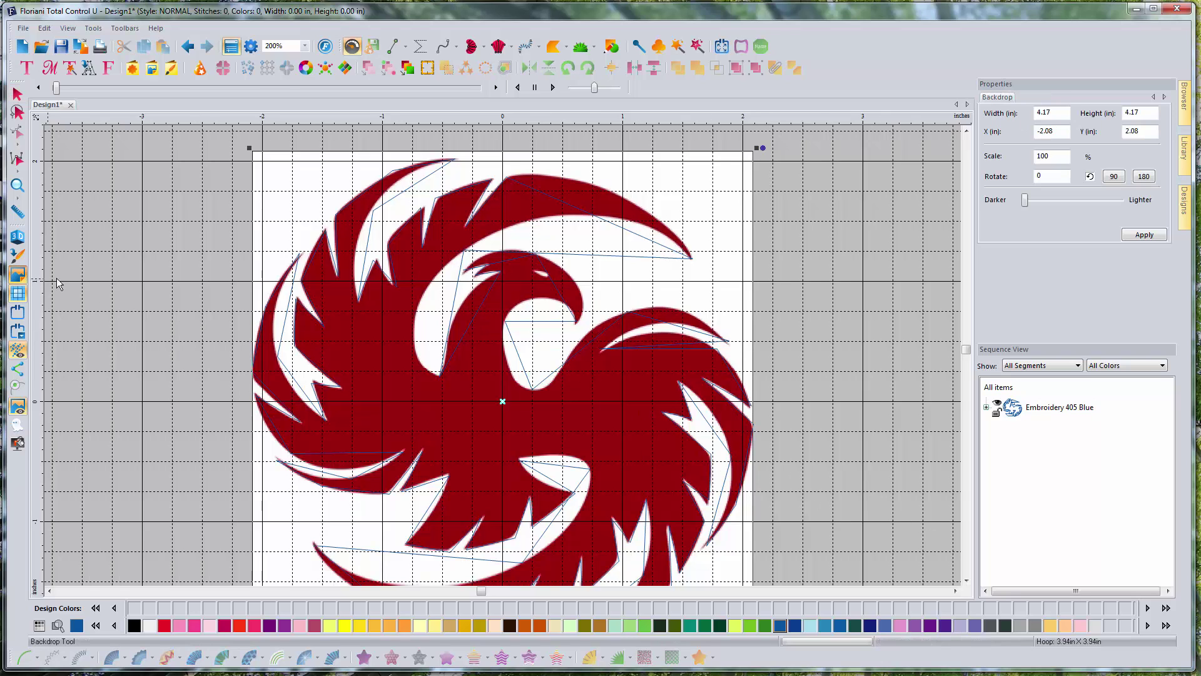
pyautogui.rightClick(311, 202)
pyautogui.click(336, 212)
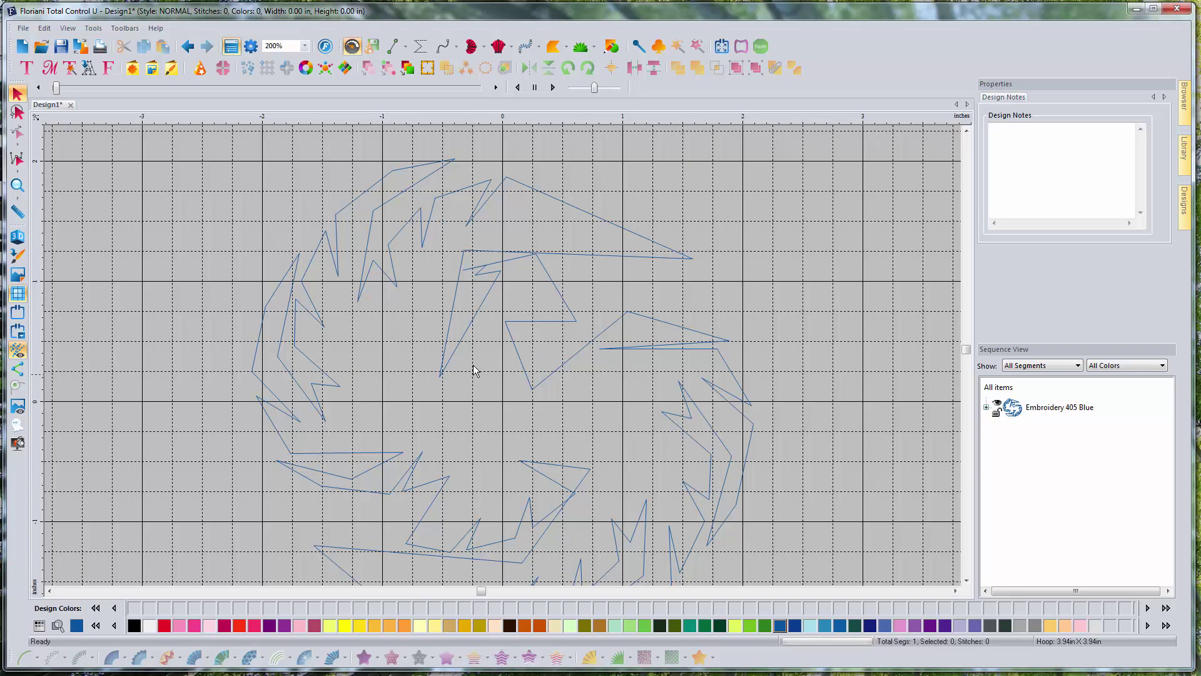
pyautogui.click(18, 277)
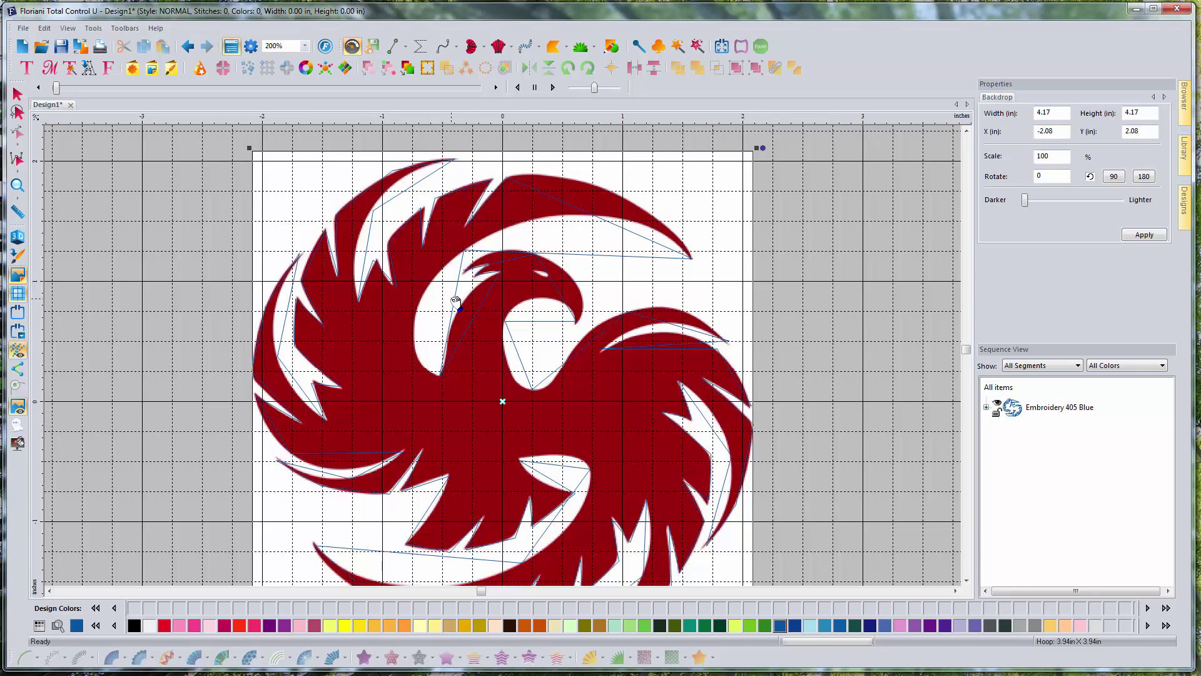
# Select the Artwork segment under Embroidery 405 Blue and open its outline points for editing.
pyautogui.scroll(-1, 533, 354)
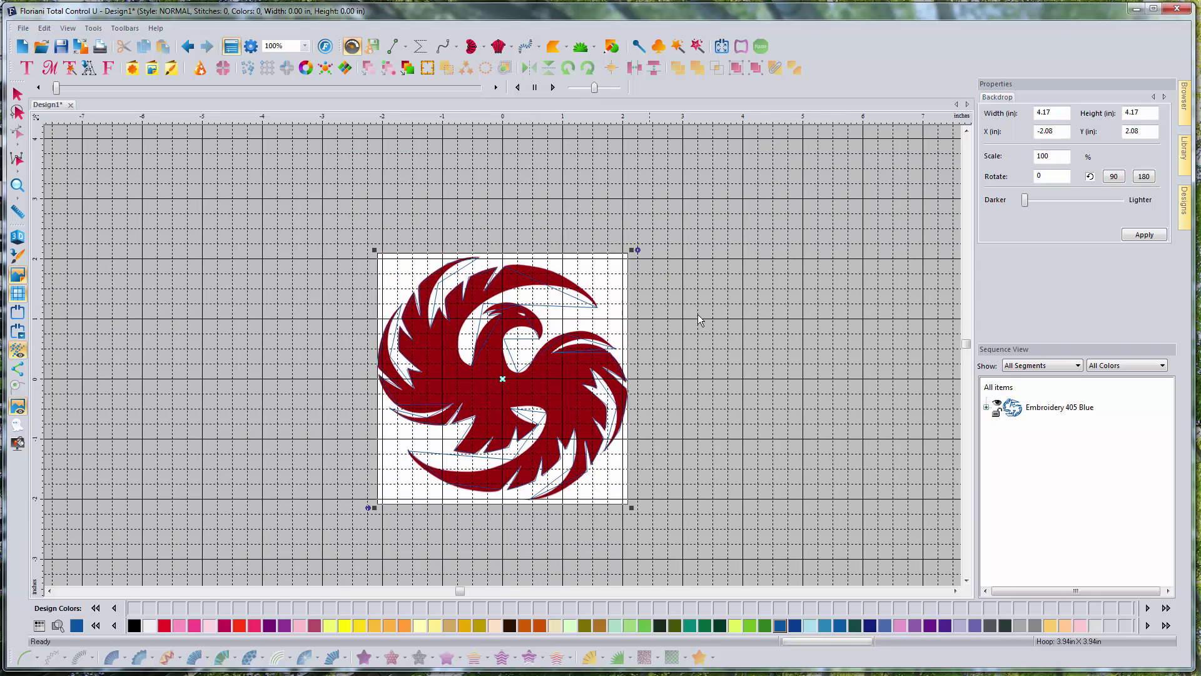
pyautogui.click(986, 407)
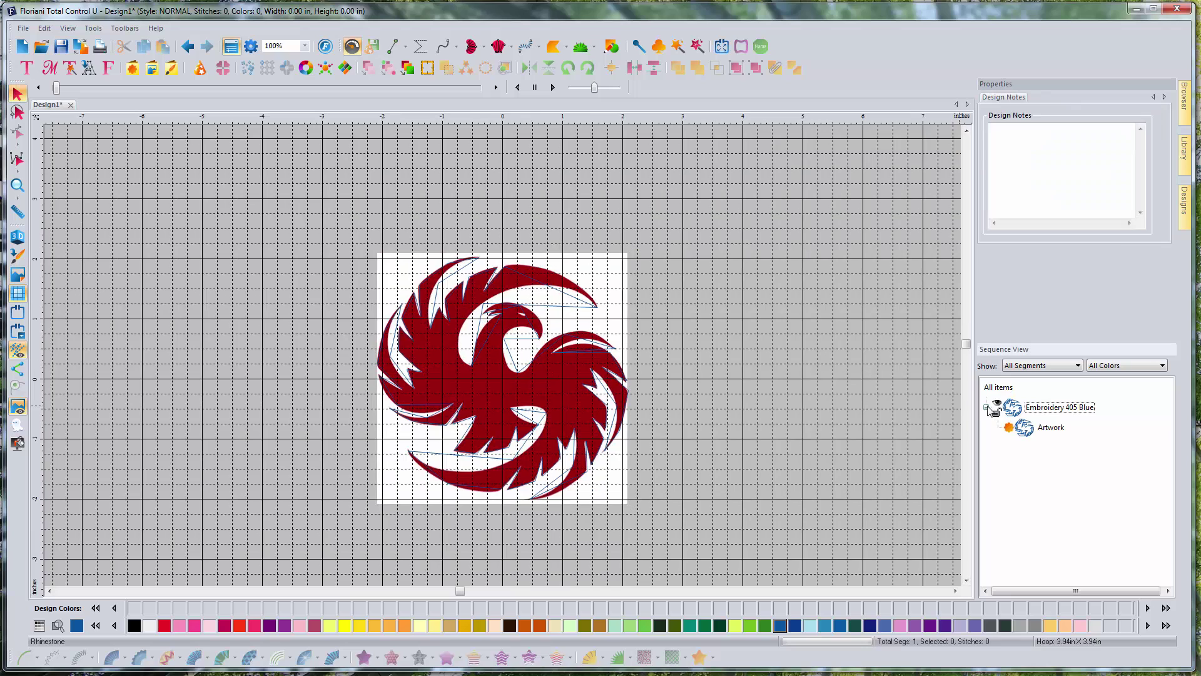
pyautogui.click(1042, 436)
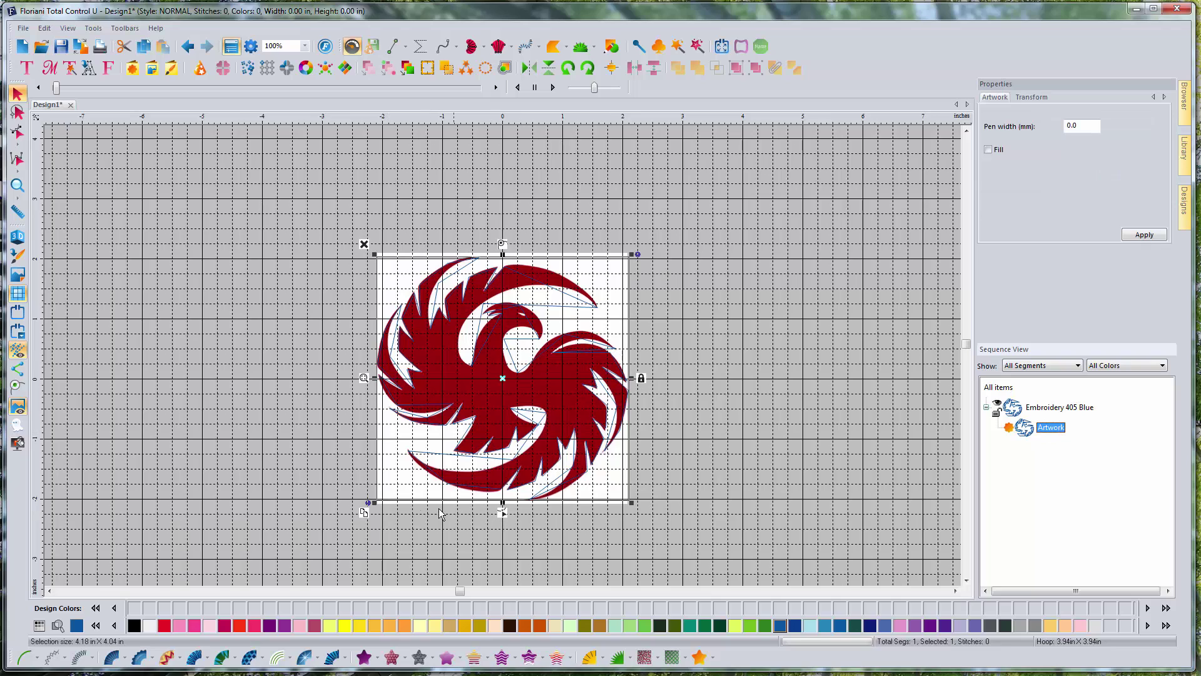
pyautogui.click(503, 513)
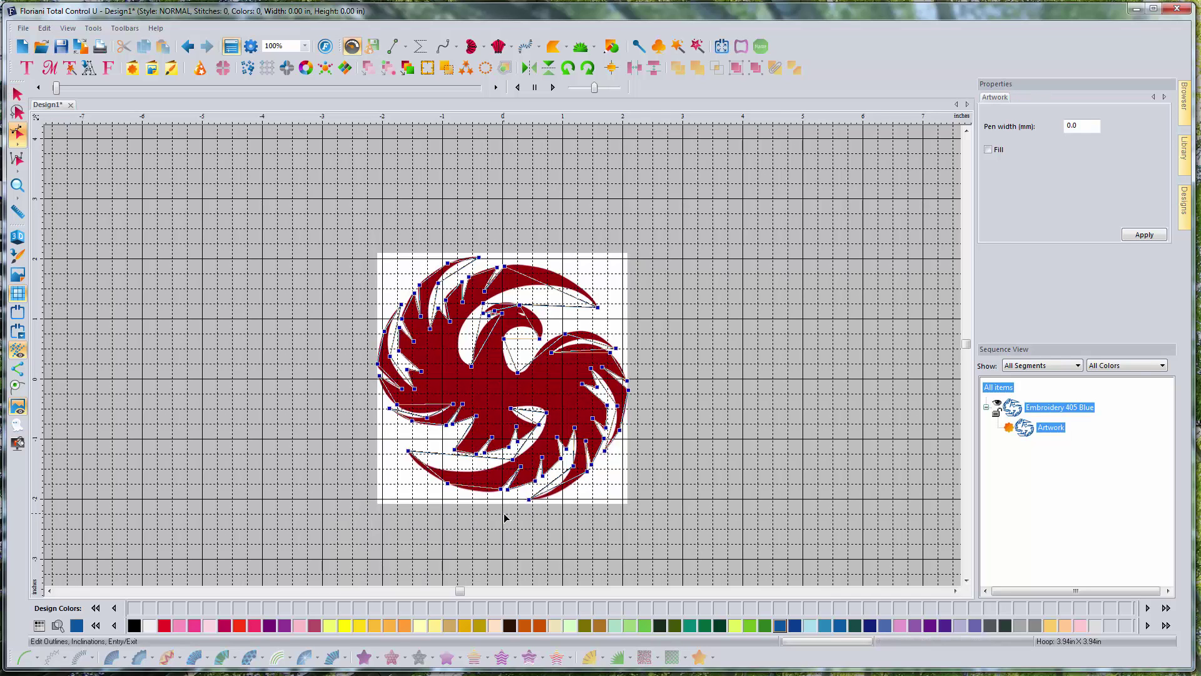
pyautogui.scroll(1, 534, 291)
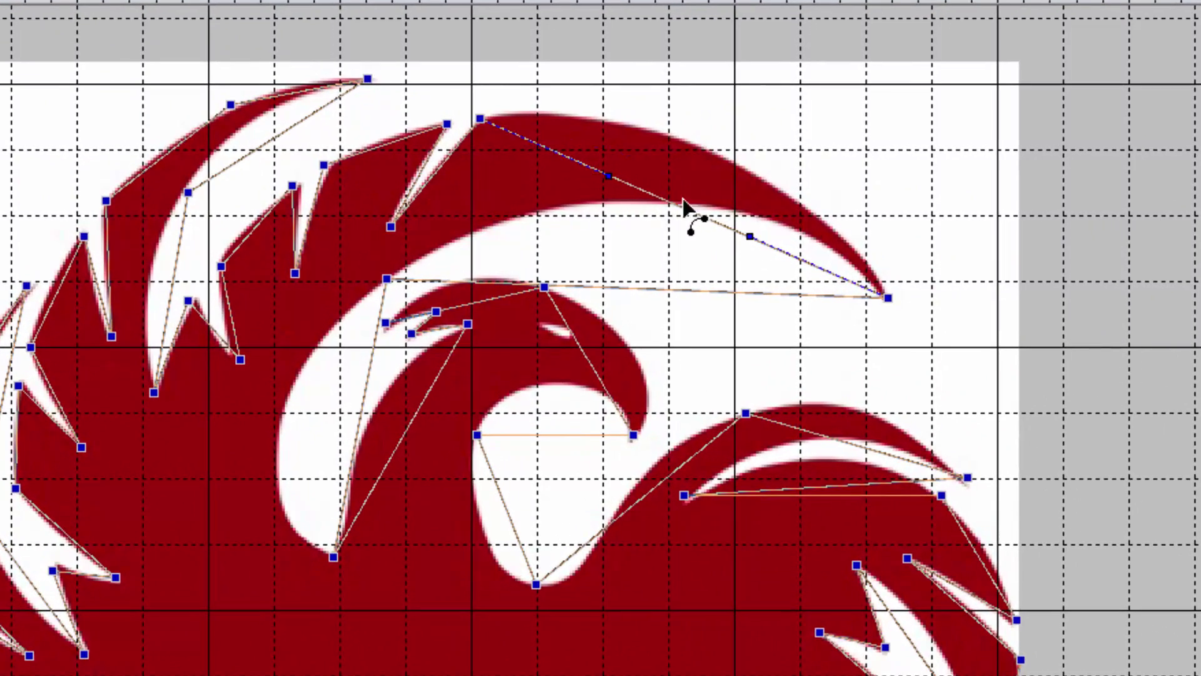
# Curve the large upper feather's top and underside edges and the outer edge of the hollow behind the neck to match the backdrop.
pyautogui.moveTo(684, 204); pyautogui.dragTo(711, 155)
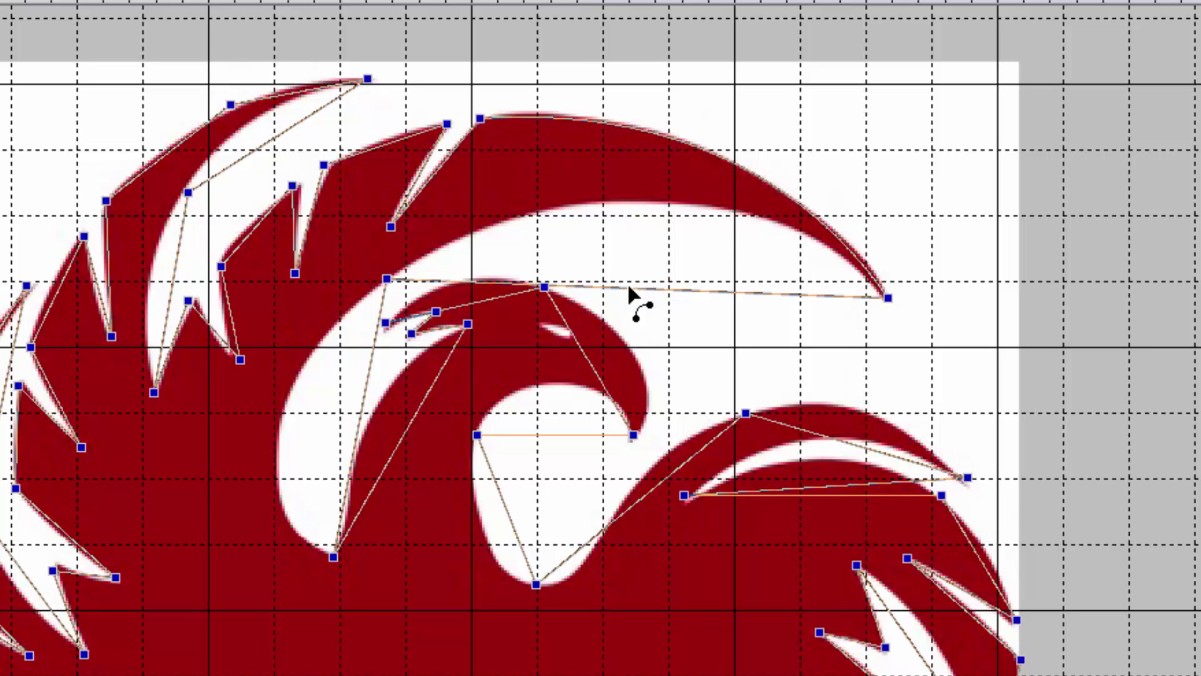
pyautogui.moveTo(627, 283); pyautogui.dragTo(667, 203)
pyautogui.moveTo(366, 402); pyautogui.dragTo(279, 445)
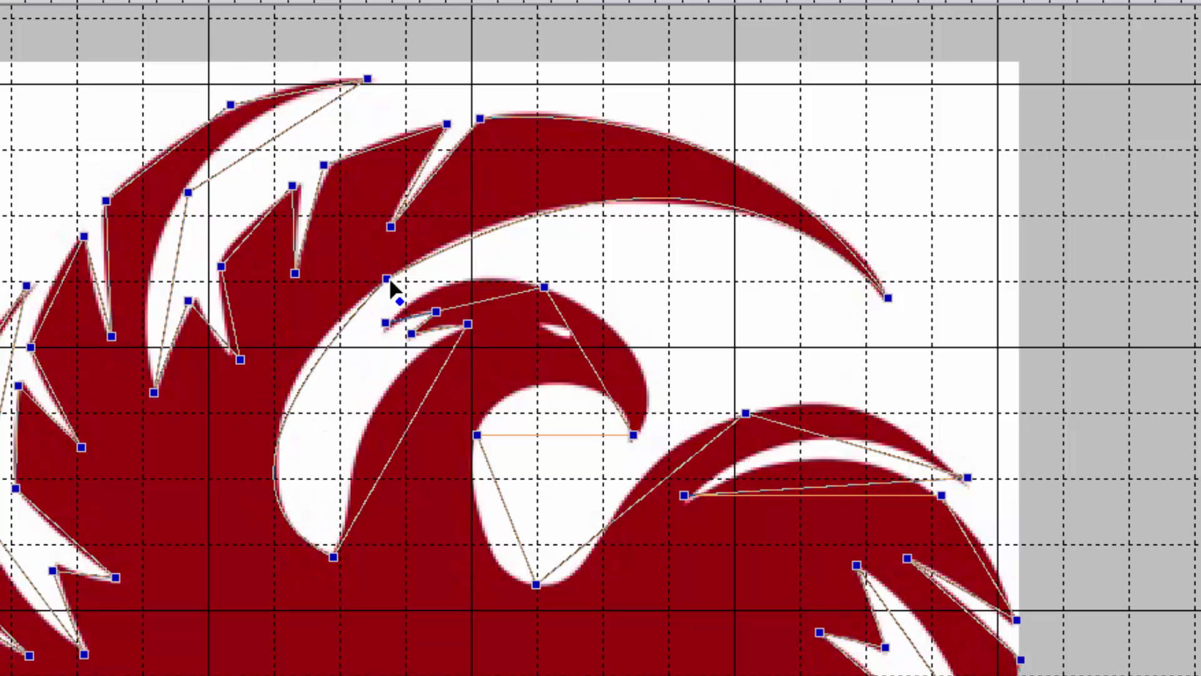
# Reposition the point joining the large feather's underside to the hollow behind the neck, and refine the curves on both sides of it.
pyautogui.moveTo(386, 278); pyautogui.dragTo(372, 283)
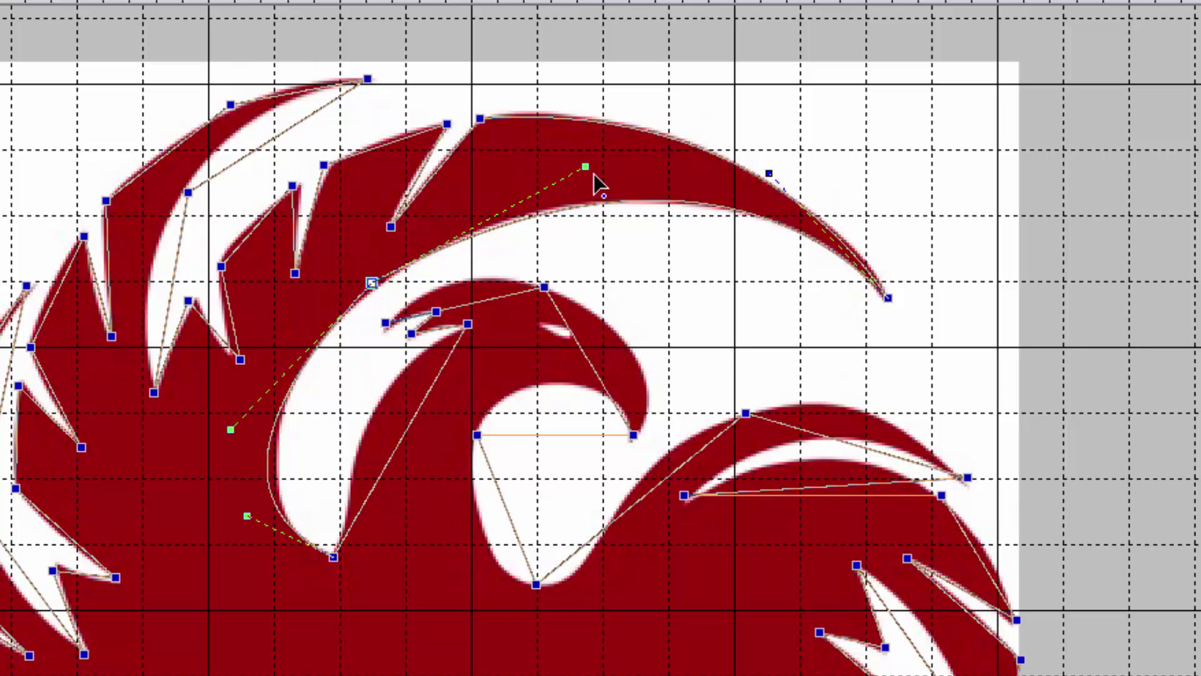
pyautogui.moveTo(588, 172); pyautogui.dragTo(581, 159)
pyautogui.click(372, 284)
pyautogui.moveTo(233, 425); pyautogui.dragTo(250, 411)
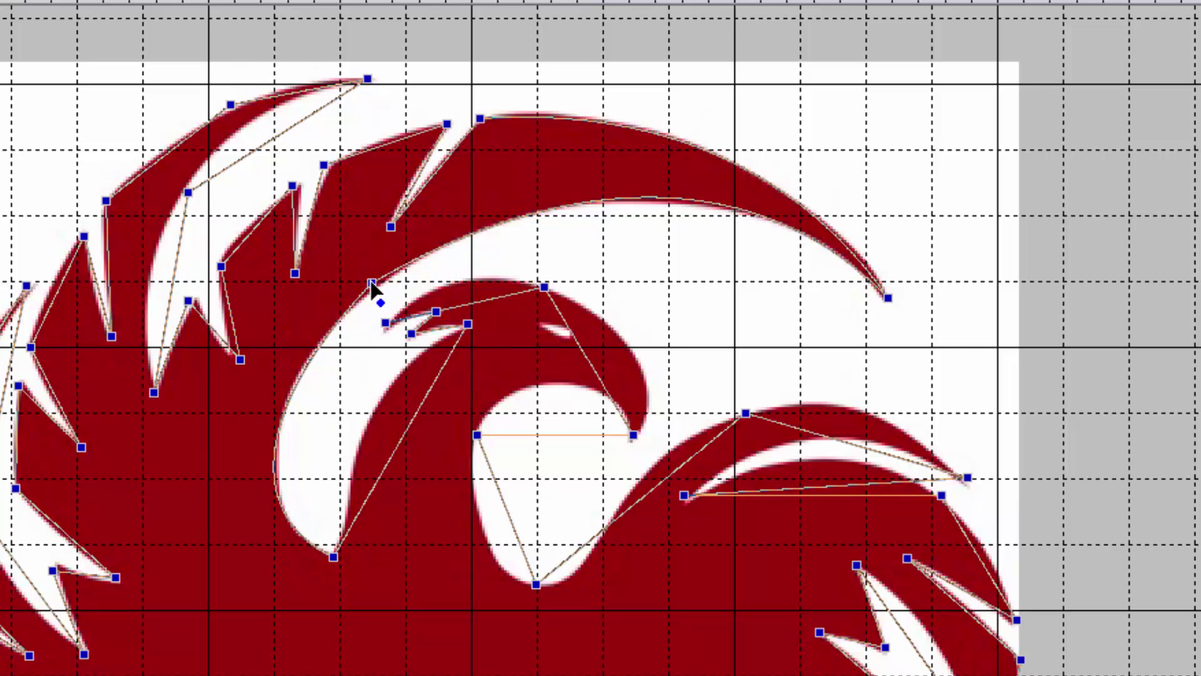
pyautogui.moveTo(373, 283); pyautogui.dragTo(378, 304)
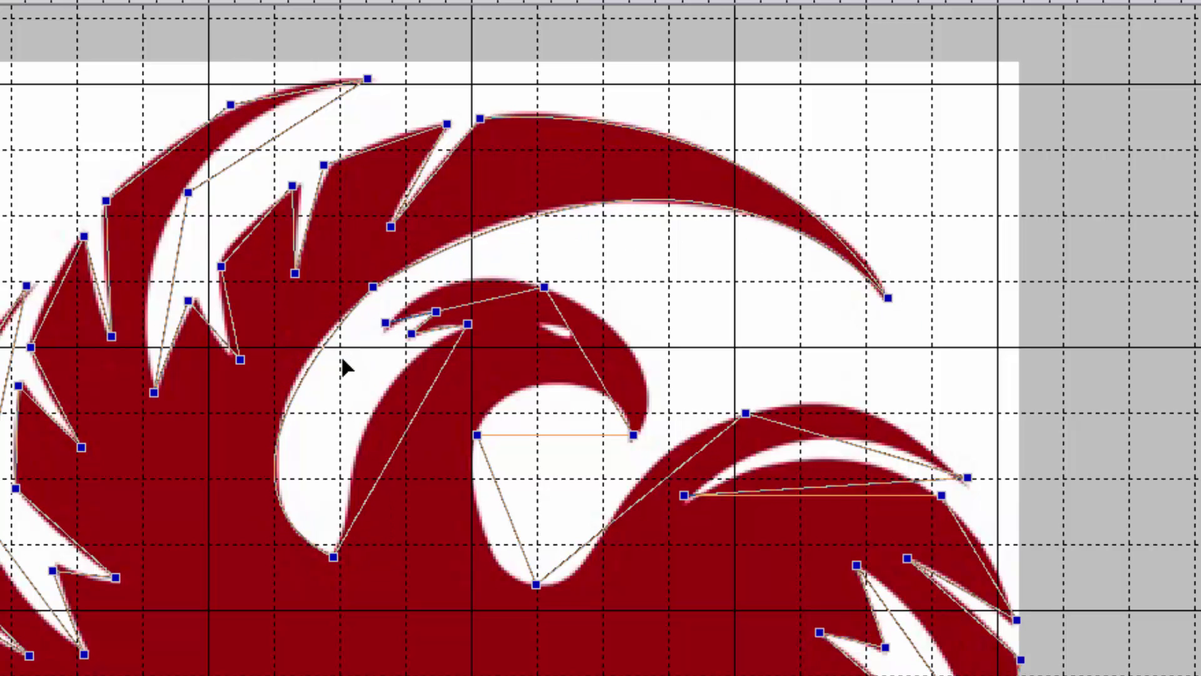
pyautogui.moveTo(308, 370); pyautogui.dragTo(304, 369)
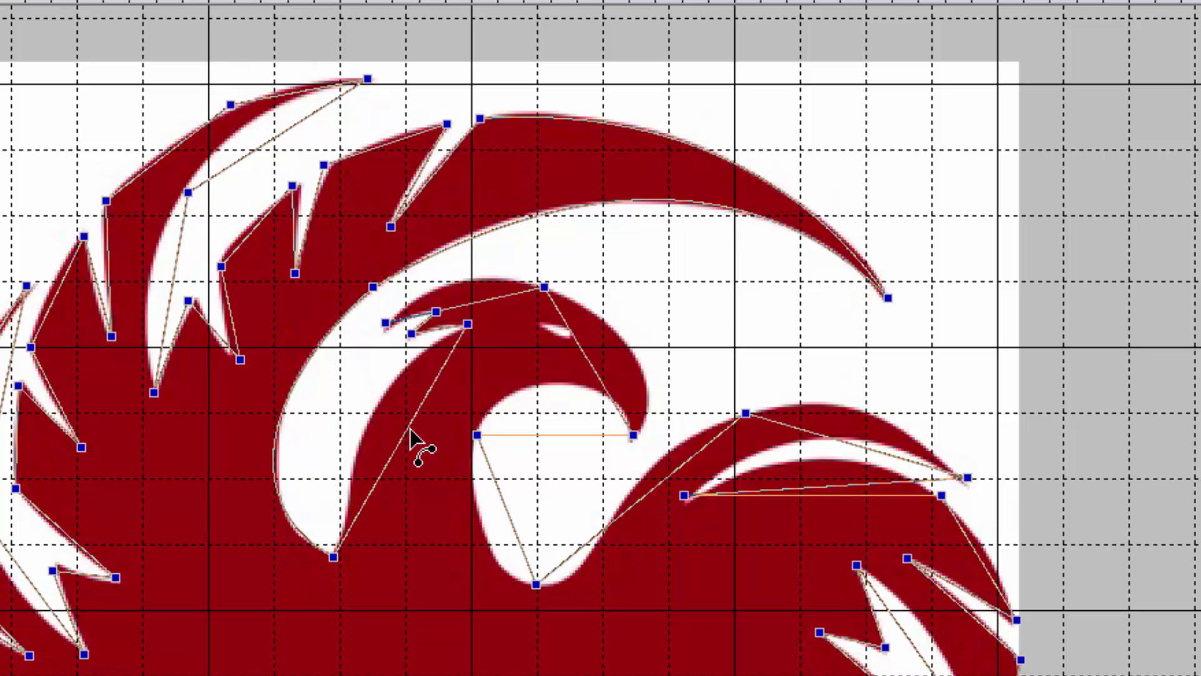
# Curve the line along the back of the neck and nudge its base point onto the tip of the white hollow.
pyautogui.moveTo(411, 438); pyautogui.dragTo(383, 414)
pyautogui.moveTo(333, 563); pyautogui.dragTo(338, 572)
pyautogui.click(371, 432)
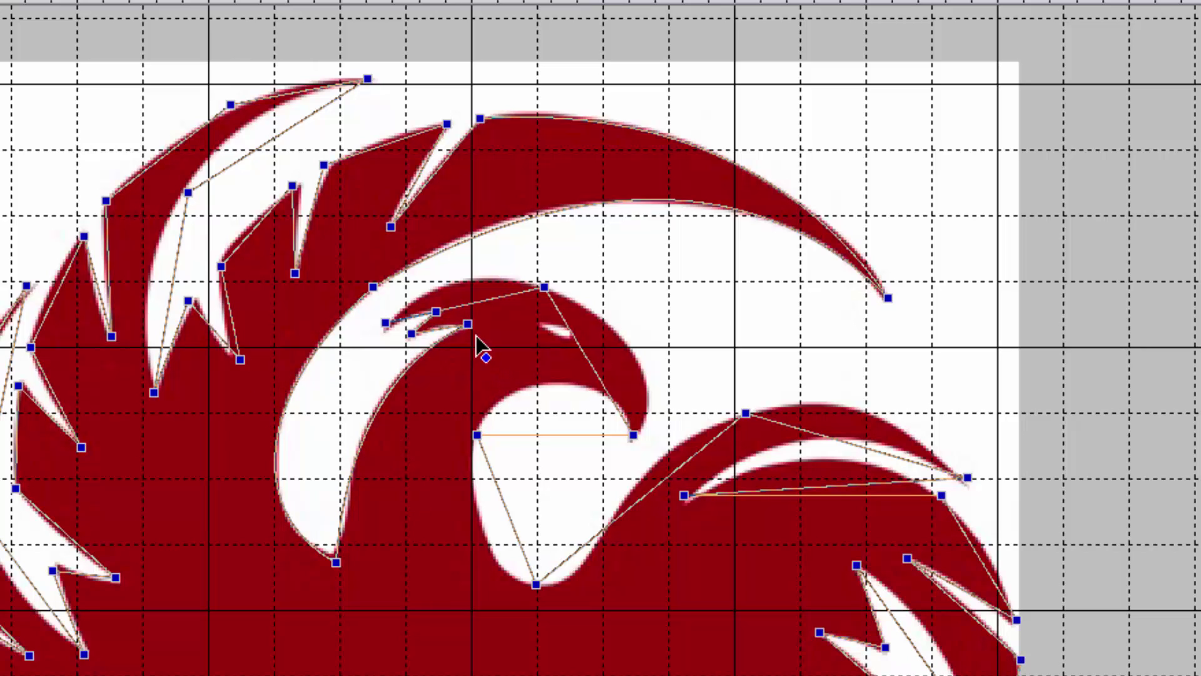
# Move the head crest's tip point onto the image, and curve the top of the head and the outer edge of the beak.
pyautogui.moveTo(407, 336); pyautogui.dragTo(381, 330)
pyautogui.moveTo(475, 316)
pyautogui.mouseDown()
pyautogui.moveTo(472, 287)
pyautogui.moveTo(469, 301)
pyautogui.mouseUp()
pyautogui.moveTo(590, 348); pyautogui.dragTo(632, 356)
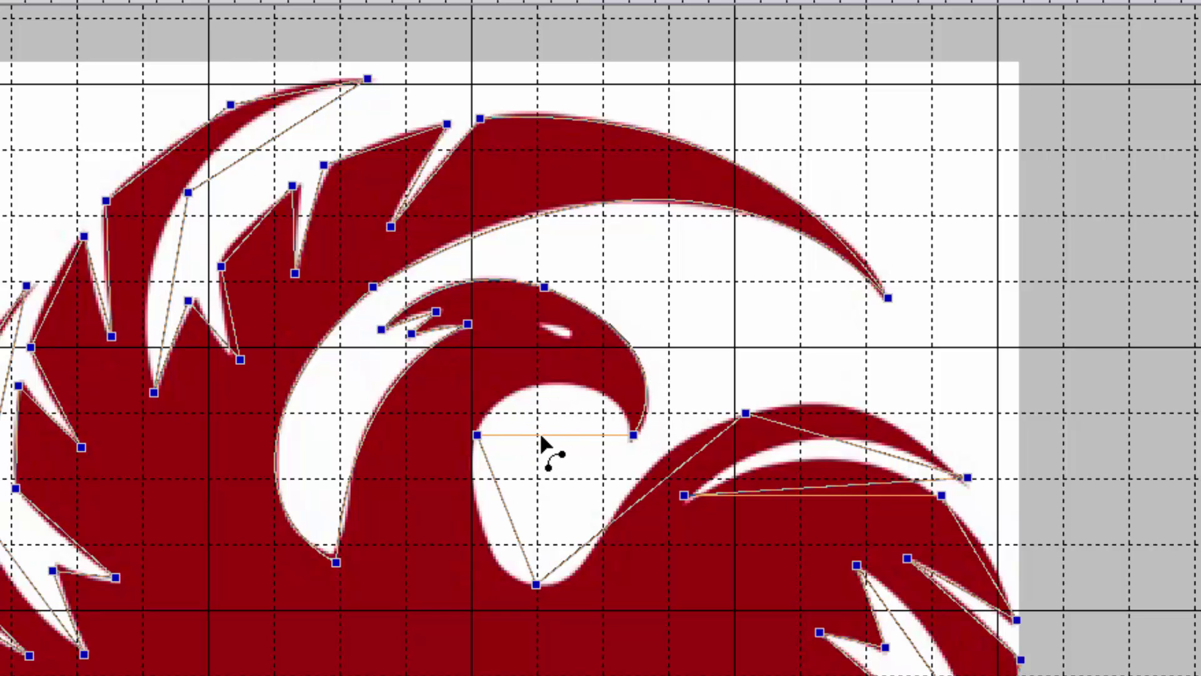
# Curve the beak's underside with its end handles adjusted, and bend the throat line down to the lowest point of the white opening.
pyautogui.moveTo(536, 402)
pyautogui.mouseDown()
pyautogui.moveTo(538, 370)
pyautogui.moveTo(543, 407)
pyautogui.moveTo(576, 383)
pyautogui.moveTo(522, 382)
pyautogui.moveTo(560, 394)
pyautogui.moveTo(547, 393)
pyautogui.mouseUp()
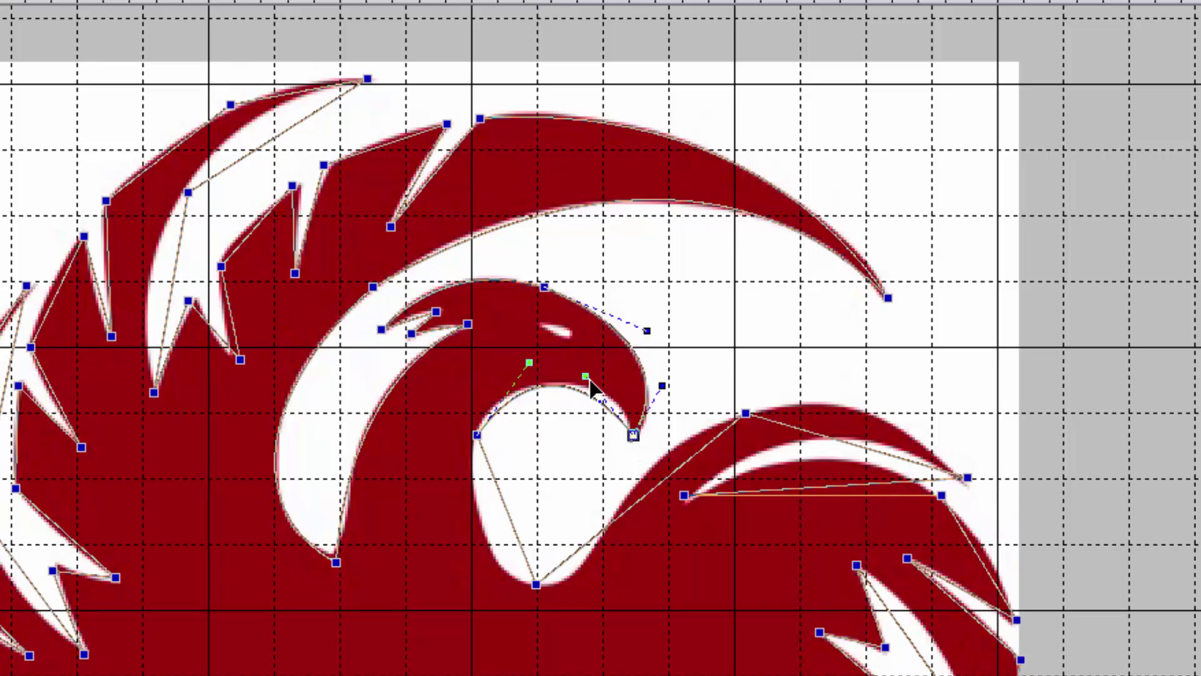
pyautogui.moveTo(588, 384); pyautogui.dragTo(615, 371)
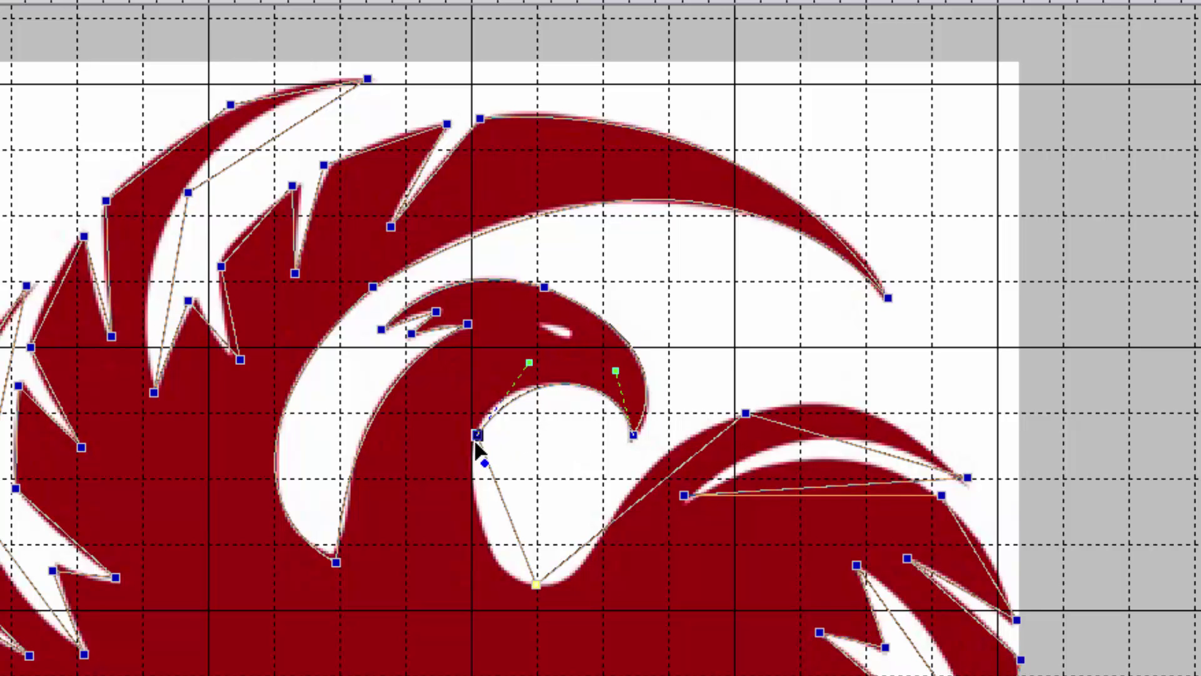
pyautogui.moveTo(526, 367); pyautogui.dragTo(514, 366)
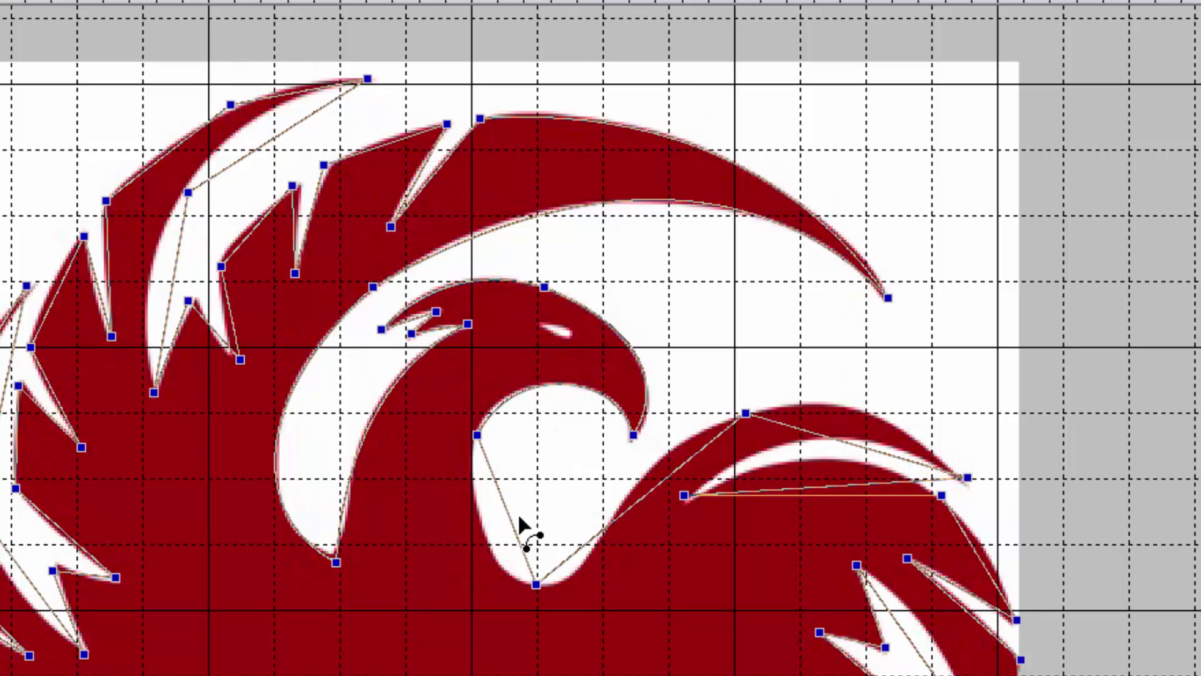
pyautogui.moveTo(517, 518); pyautogui.dragTo(491, 543)
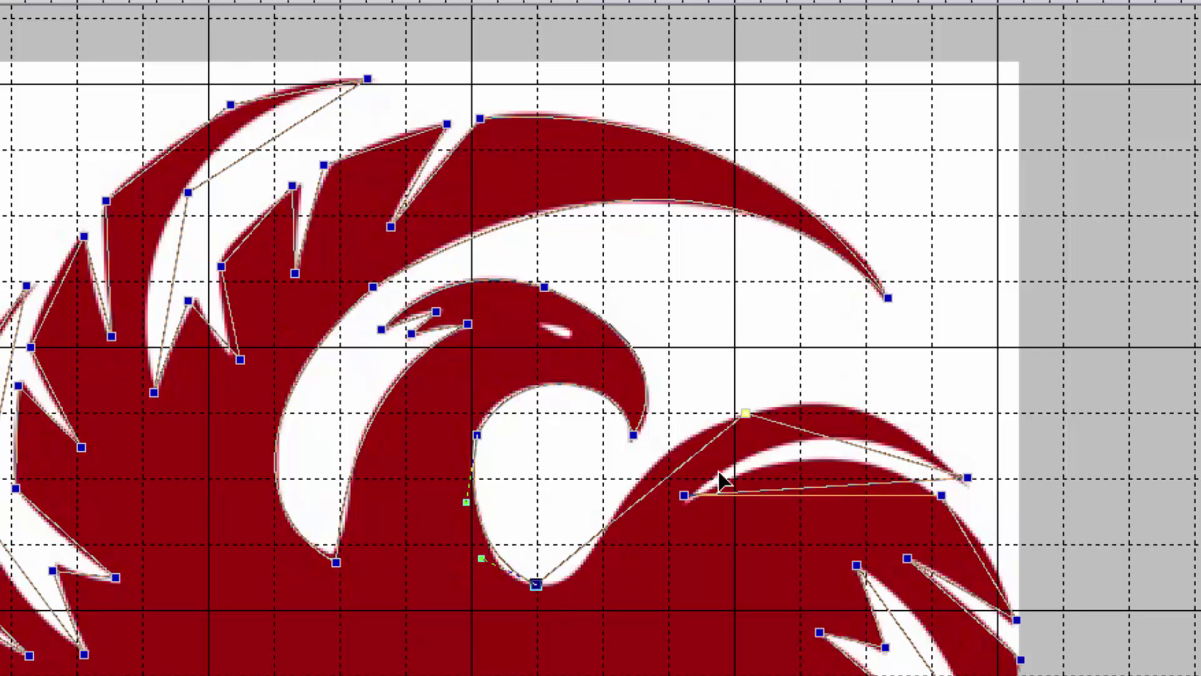
# Bend the segment rising from the white opening's lowest point to the right wing's shoulder, reshaping it with the lower point's handle.
pyautogui.moveTo(686, 477); pyautogui.dragTo(678, 460)
pyautogui.click(536, 584)
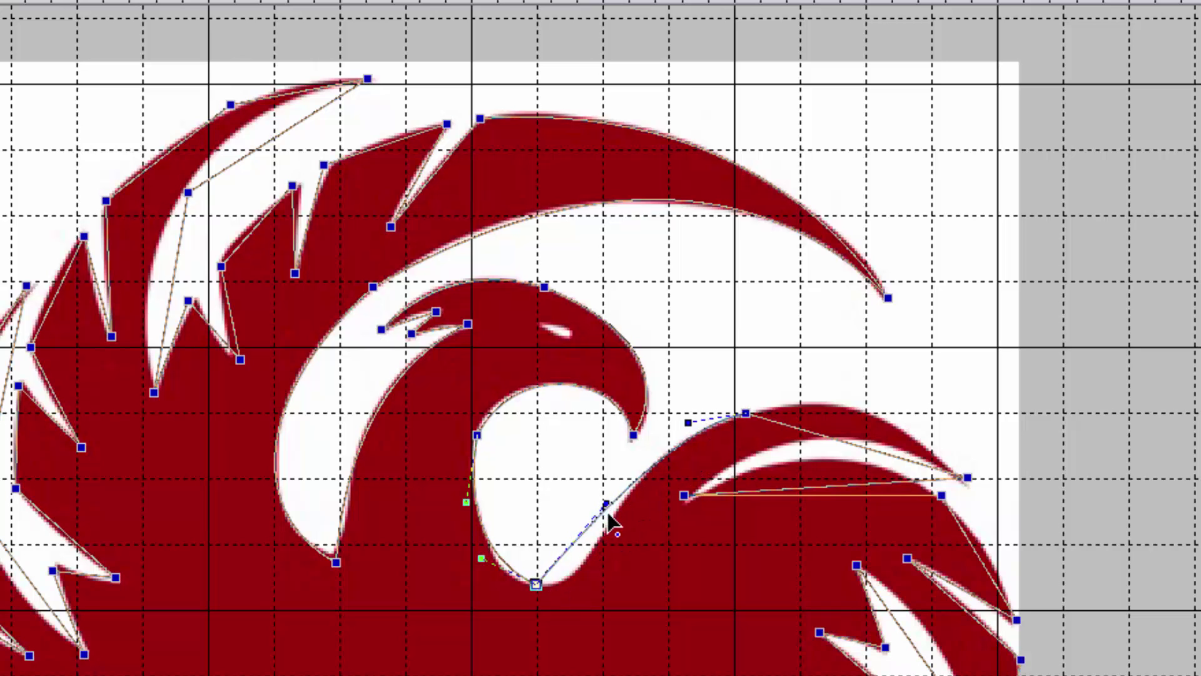
pyautogui.moveTo(608, 515); pyautogui.dragTo(651, 633)
pyautogui.moveTo(650, 550); pyautogui.dragTo(615, 530)
# Fine-tune the handles at the right wing's shoulder point and the white opening's lowest point until the connecting curve follows the backdrop.
pyautogui.click(745, 414)
pyautogui.moveTo(650, 402); pyautogui.dragTo(694, 398)
pyautogui.click(661, 405)
pyautogui.click(745, 413)
pyautogui.moveTo(656, 492); pyautogui.dragTo(639, 491)
pyautogui.click(745, 414)
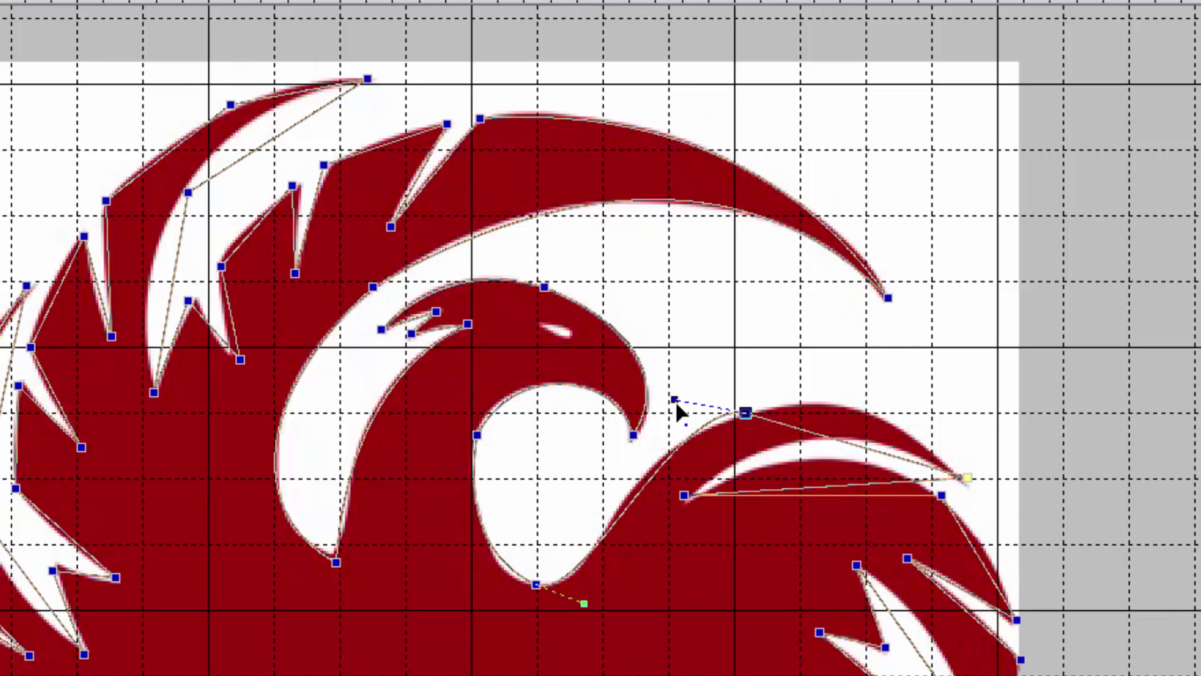
pyautogui.moveTo(671, 409); pyautogui.dragTo(629, 430)
pyautogui.click(536, 583)
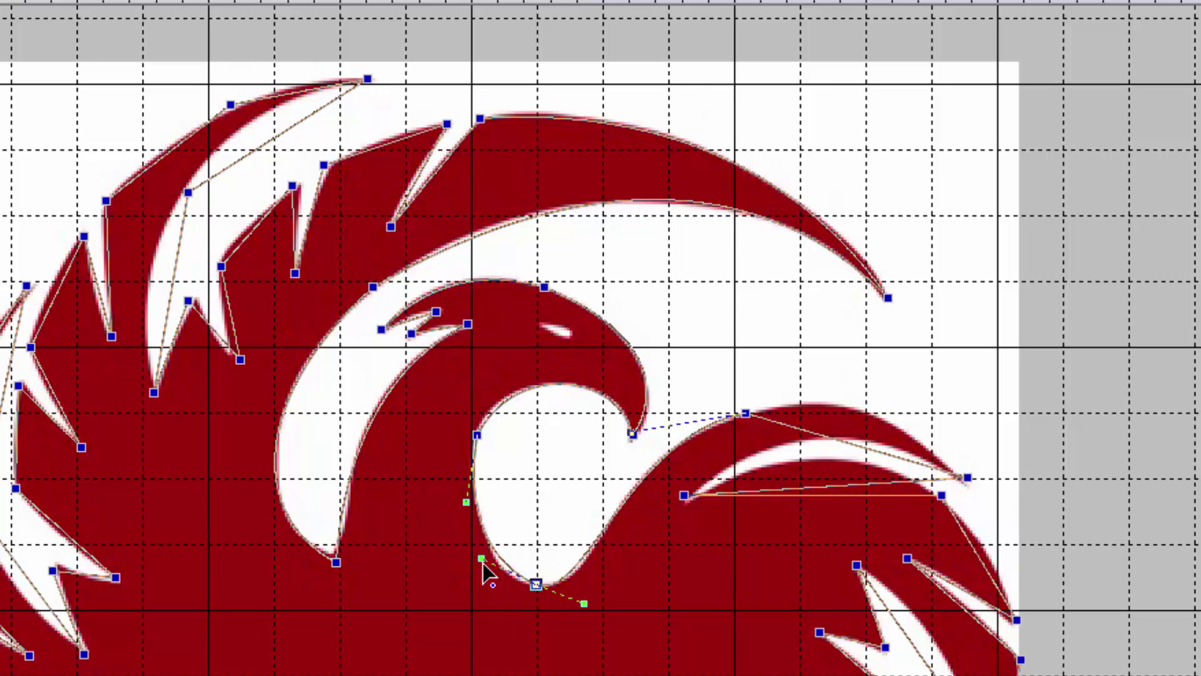
pyautogui.moveTo(480, 564); pyautogui.dragTo(479, 566)
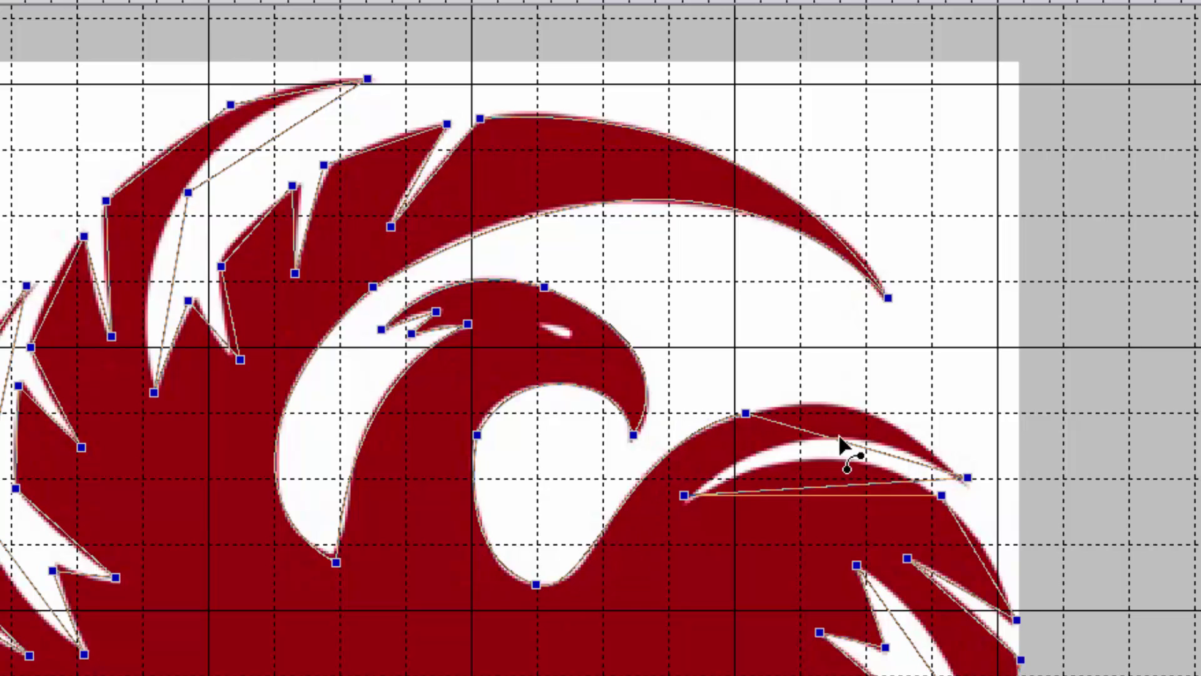
# Curve the right wing's top edge out to its feather tip and refine it with the tip's handle.
pyautogui.moveTo(841, 448); pyautogui.dragTo(883, 413)
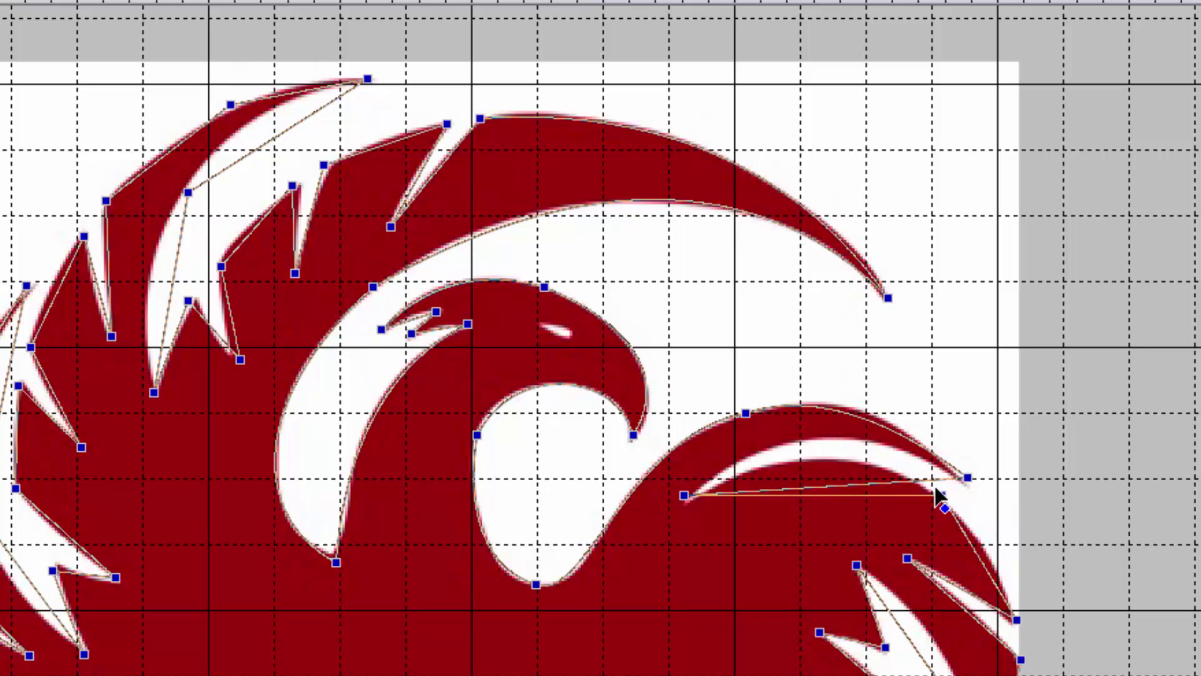
pyautogui.click(967, 477)
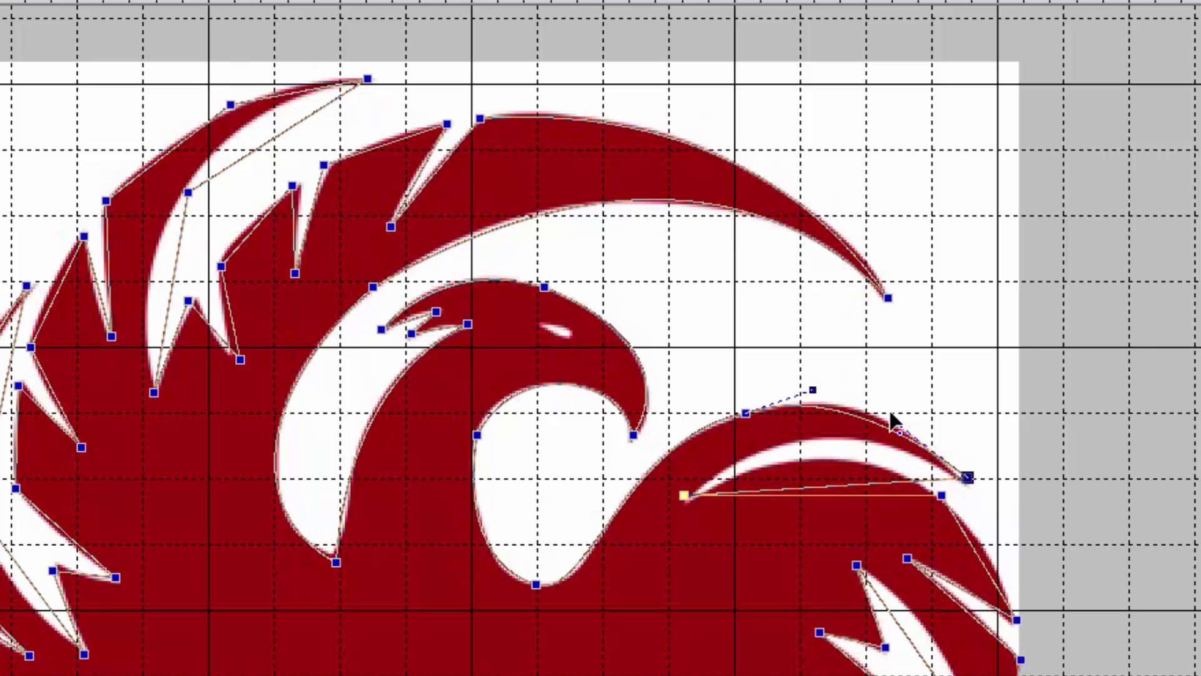
pyautogui.moveTo(894, 420); pyautogui.dragTo(893, 408)
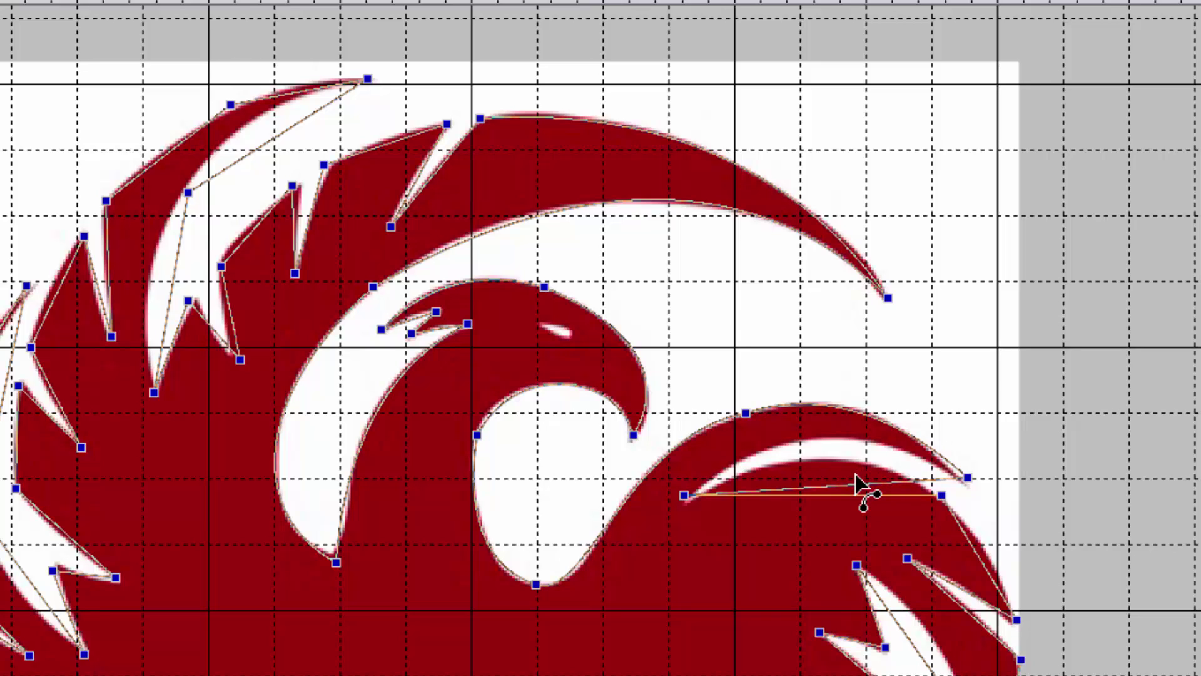
# Curve both edges of the right wing's upper crescent slit and shift its inner end point onto the slit's tip.
pyautogui.moveTo(852, 487); pyautogui.dragTo(839, 456)
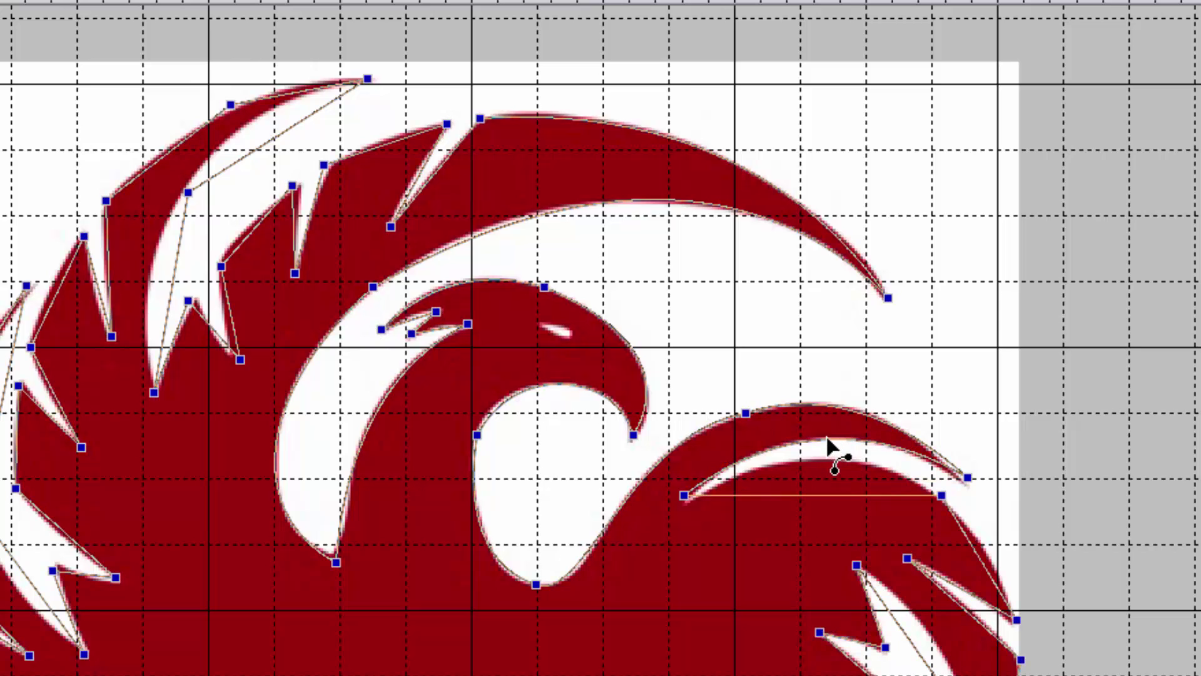
pyautogui.moveTo(685, 495); pyautogui.dragTo(684, 501)
pyautogui.moveTo(761, 460); pyautogui.dragTo(763, 461)
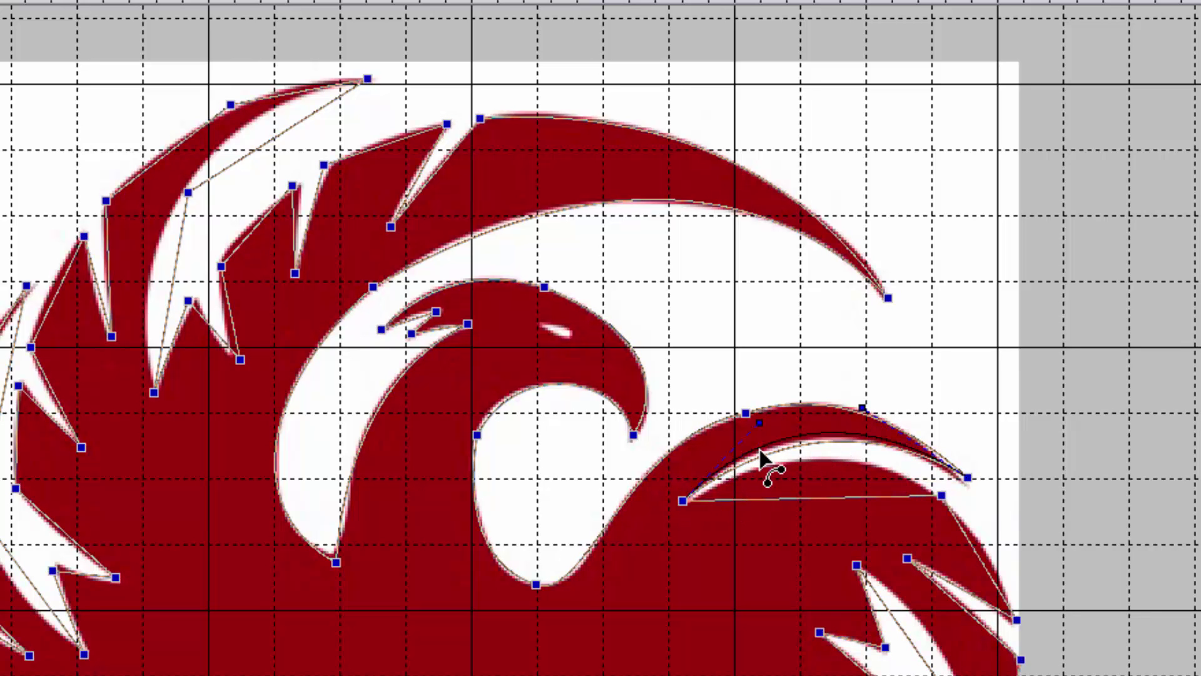
pyautogui.moveTo(804, 500); pyautogui.dragTo(814, 462)
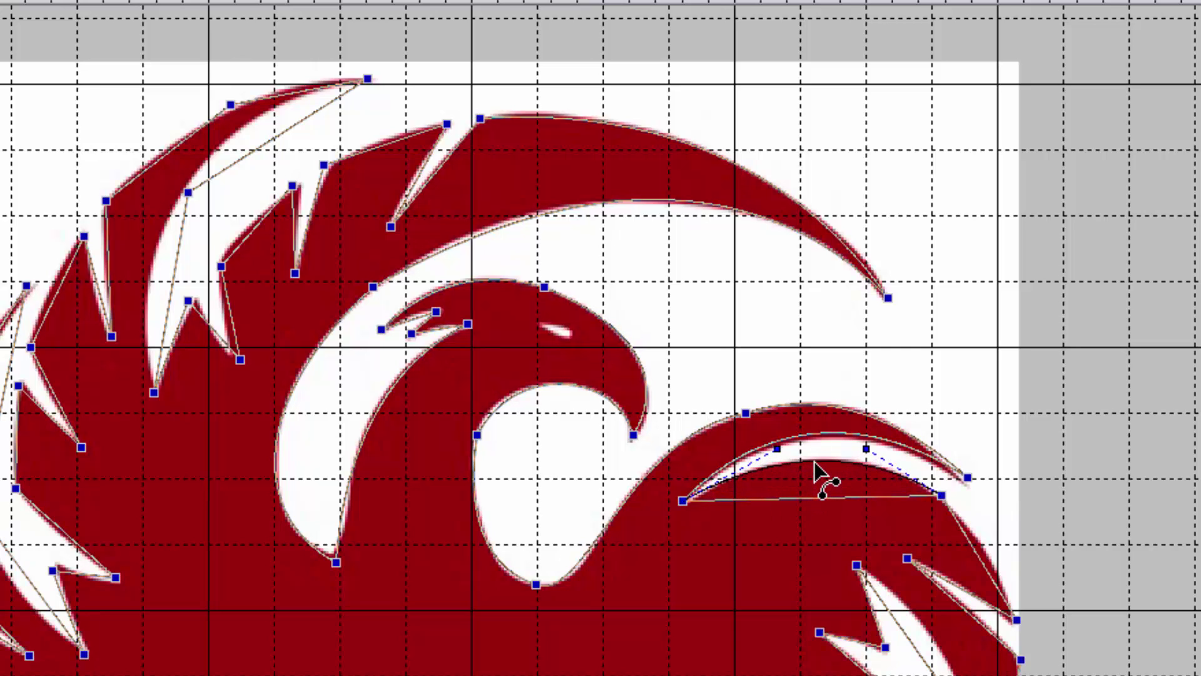
pyautogui.click(682, 501)
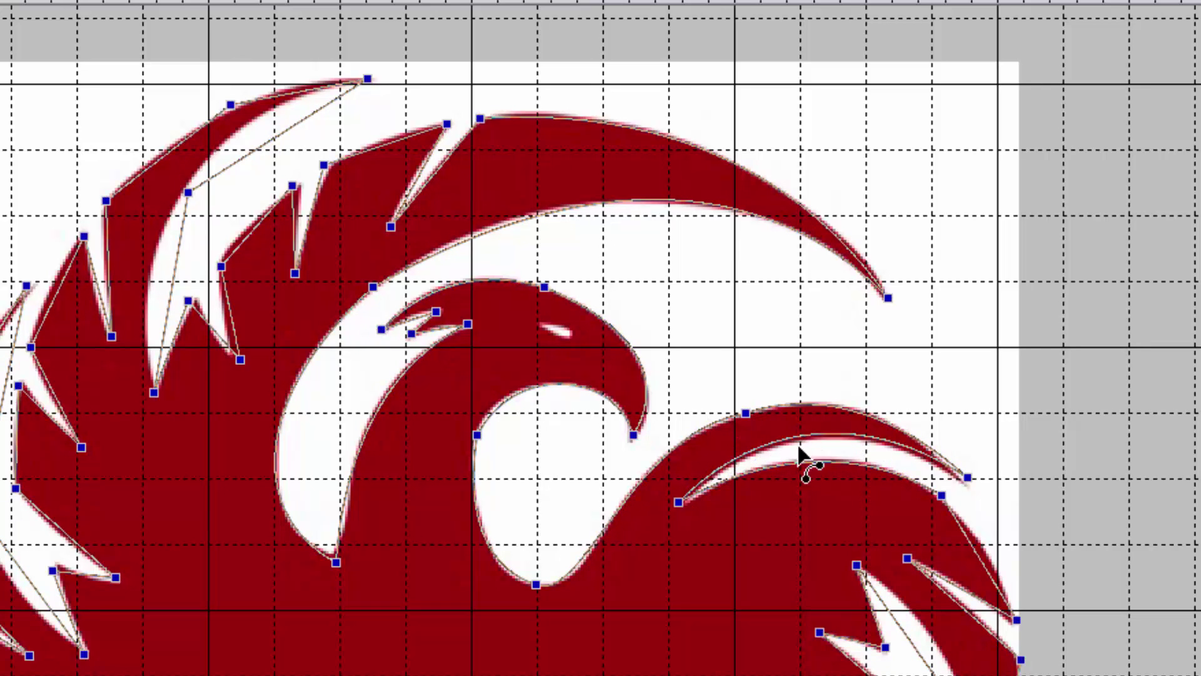
pyautogui.moveTo(846, 442); pyautogui.dragTo(853, 478)
# Curve the right wing's outer edge above and below its narrow side slit, and adjust the slit's lower line.
pyautogui.moveTo(982, 559); pyautogui.dragTo(1017, 573)
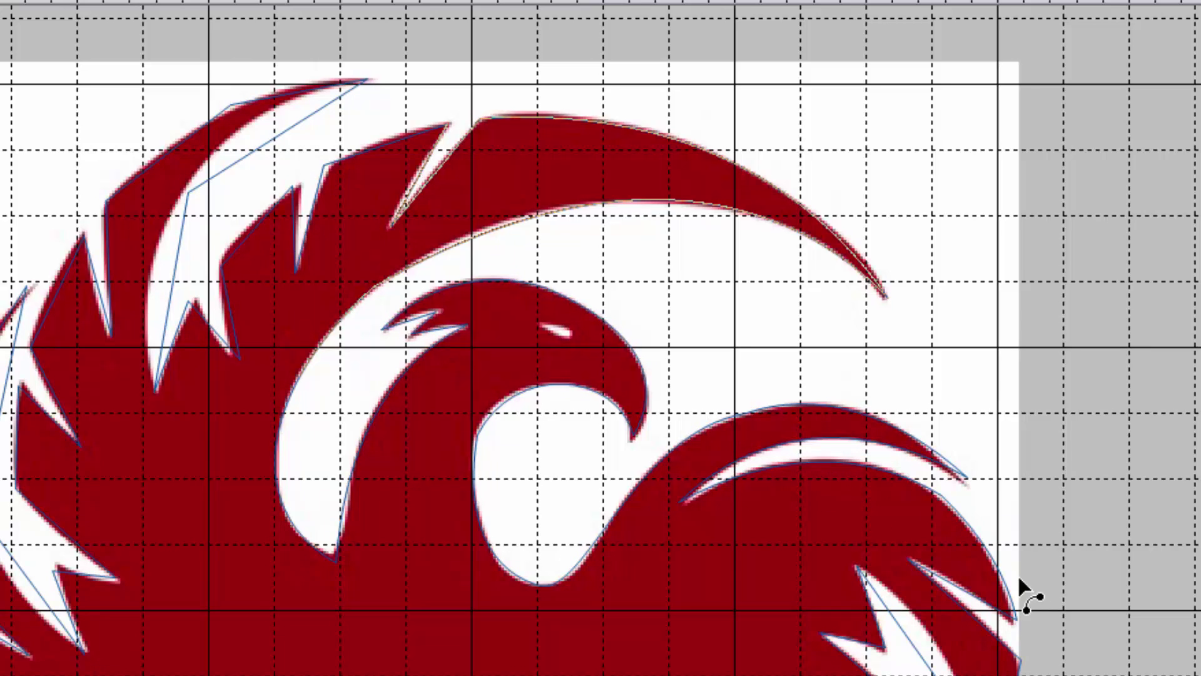
pyautogui.click(1016, 618)
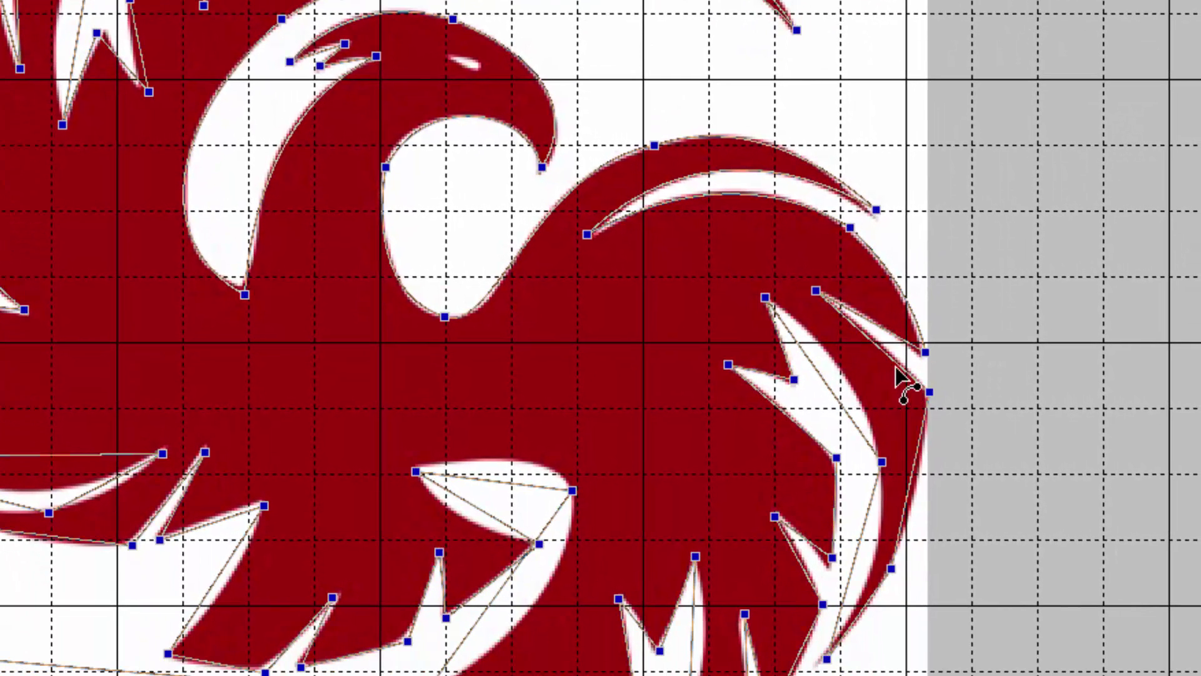
pyautogui.click(889, 356)
pyautogui.moveTo(883, 364); pyautogui.dragTo(889, 354)
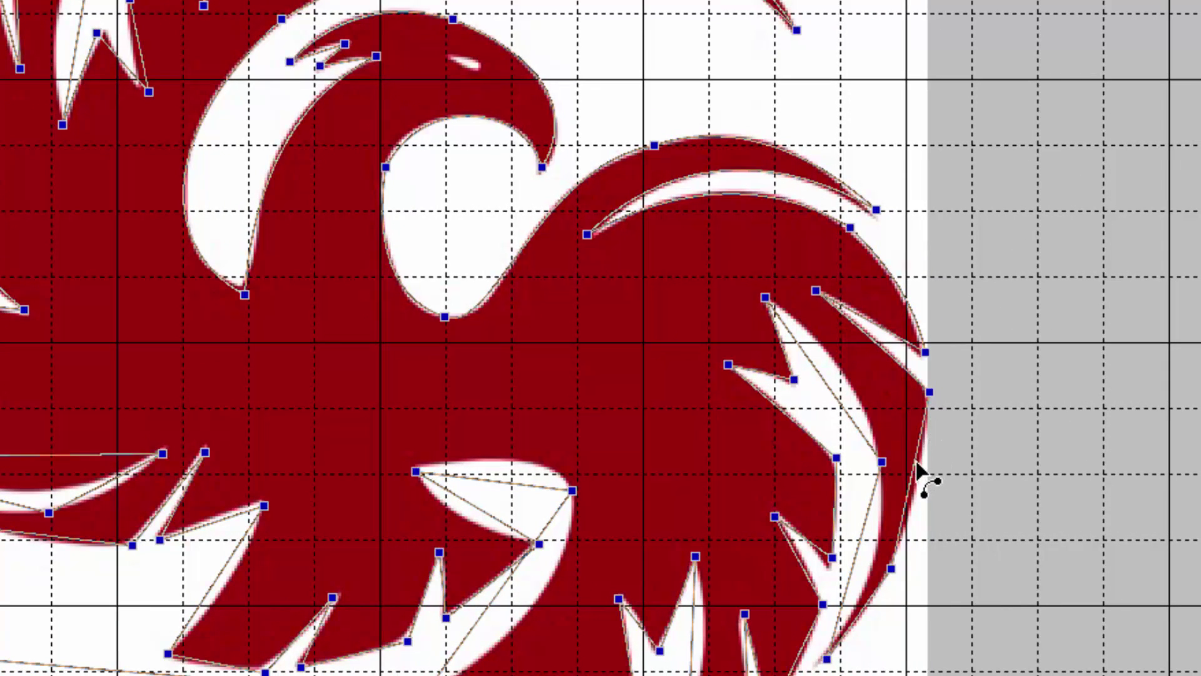
pyautogui.moveTo(915, 464); pyautogui.dragTo(920, 466)
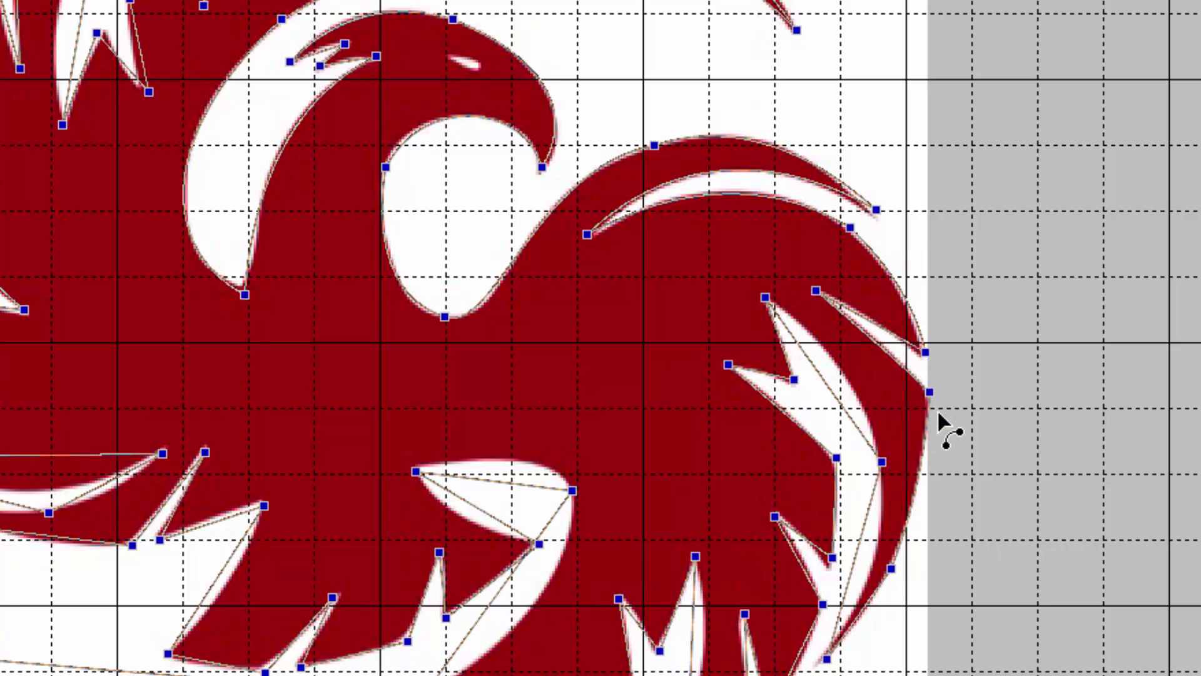
# Shift the outer-edge point just below the right wing's side slit onto the outline and make it a smooth point.
pyautogui.click(931, 392)
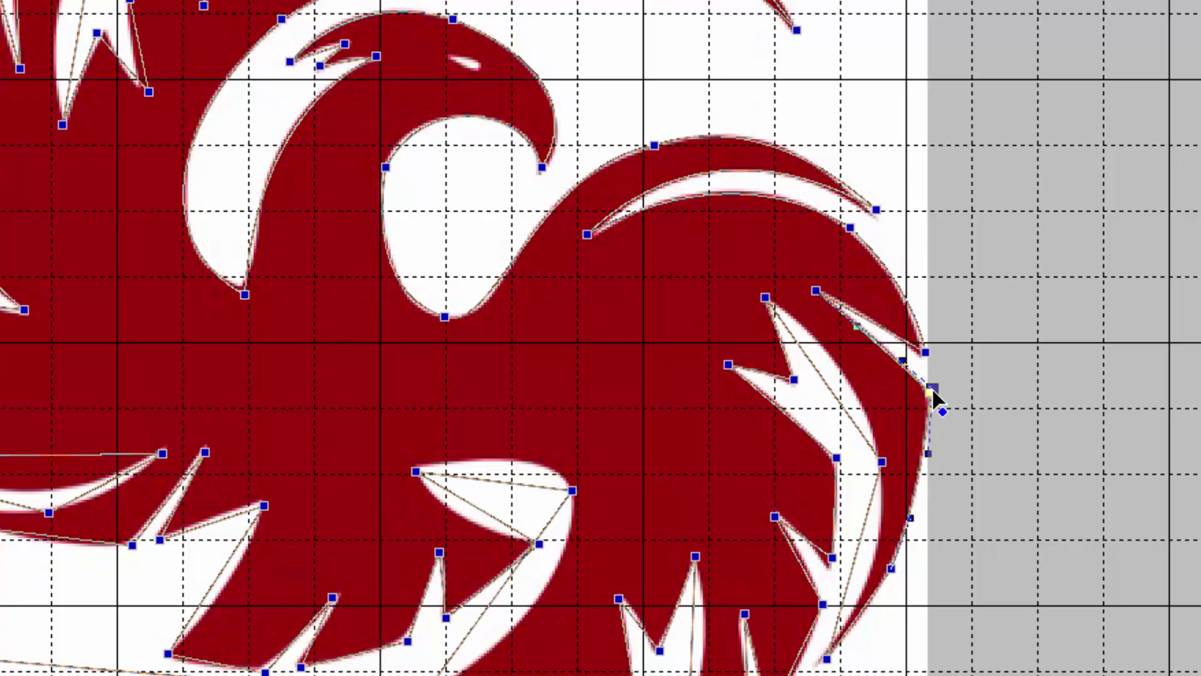
pyautogui.moveTo(933, 390)
pyautogui.mouseDown()
pyautogui.moveTo(917, 400)
pyautogui.moveTo(929, 394)
pyautogui.mouseUp()
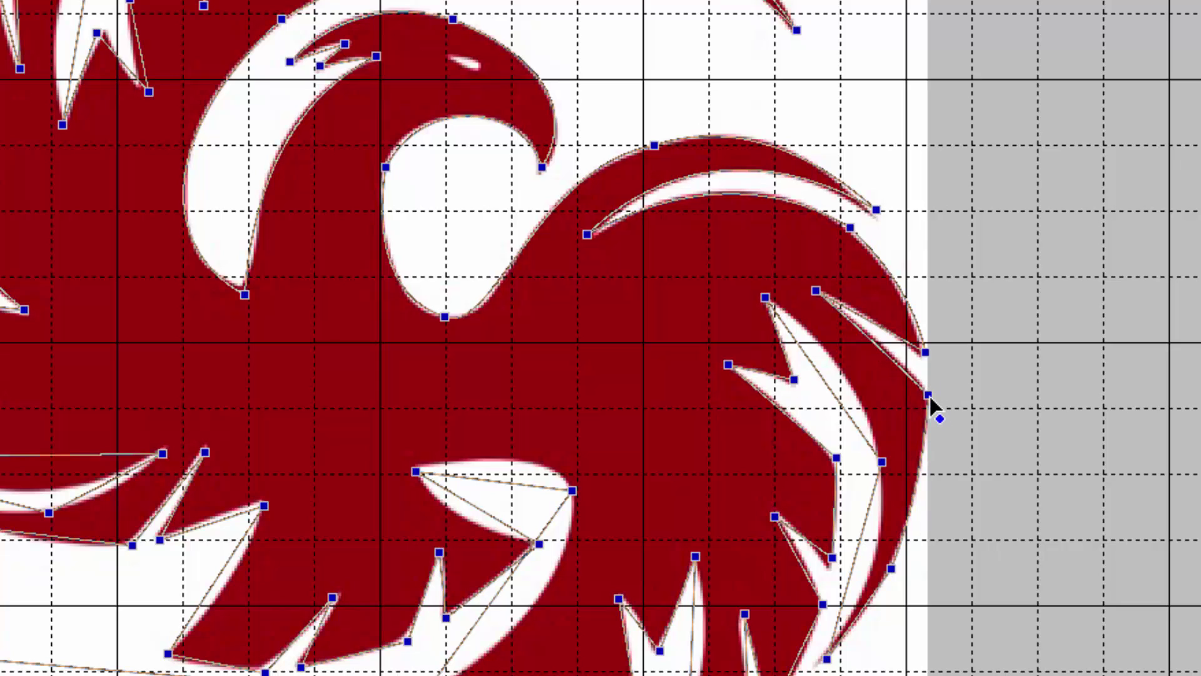
pyautogui.click(929, 395)
pyautogui.rightClick(928, 399)
pyautogui.click(1002, 593)
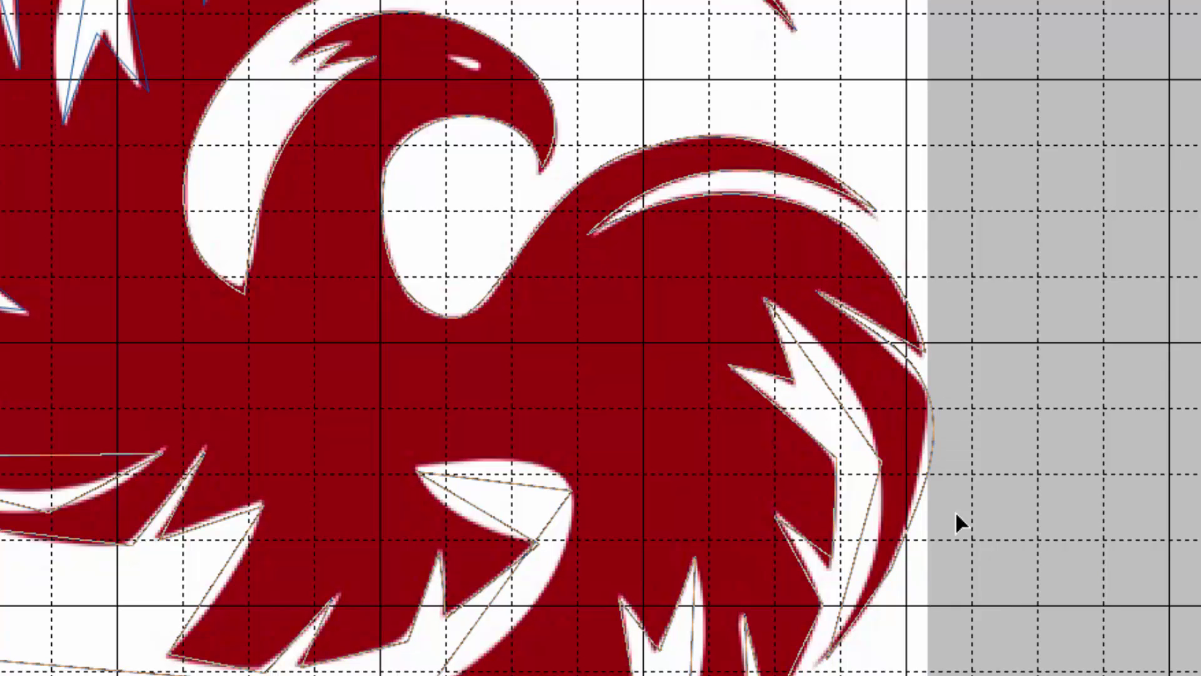
pyautogui.moveTo(928, 394); pyautogui.dragTo(925, 399)
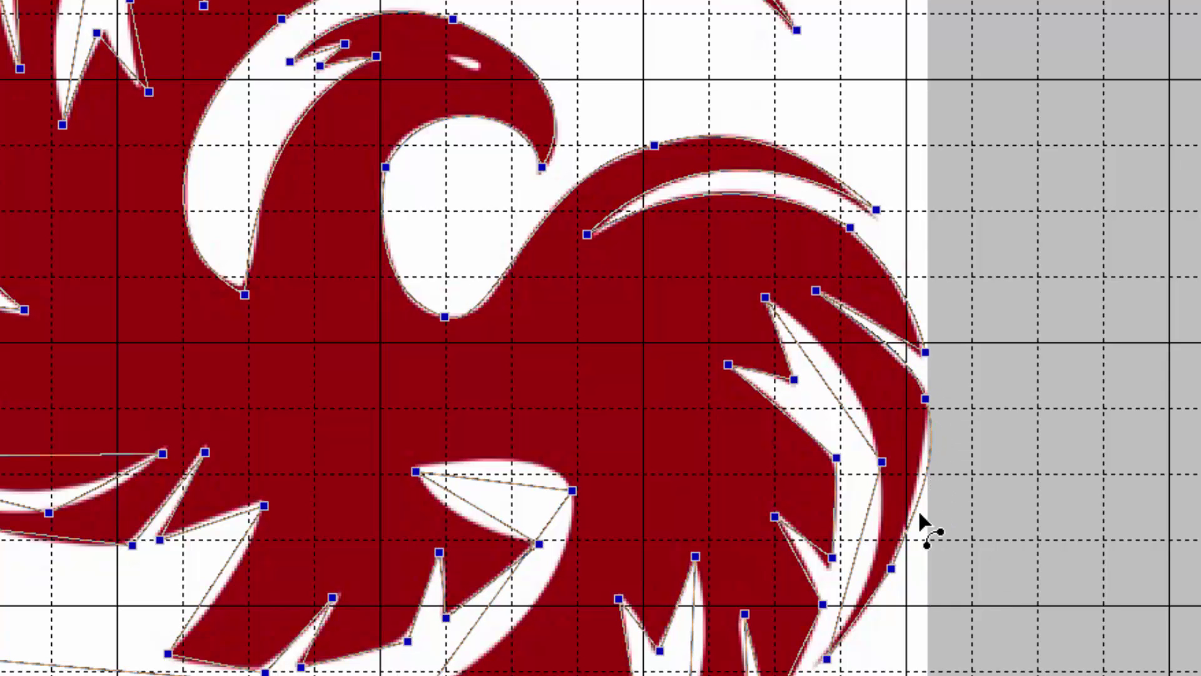
# Refine the right wing's outer curve below the side slit by adjusting its upper point and bending the segment onto the backdrop.
pyautogui.click(926, 400)
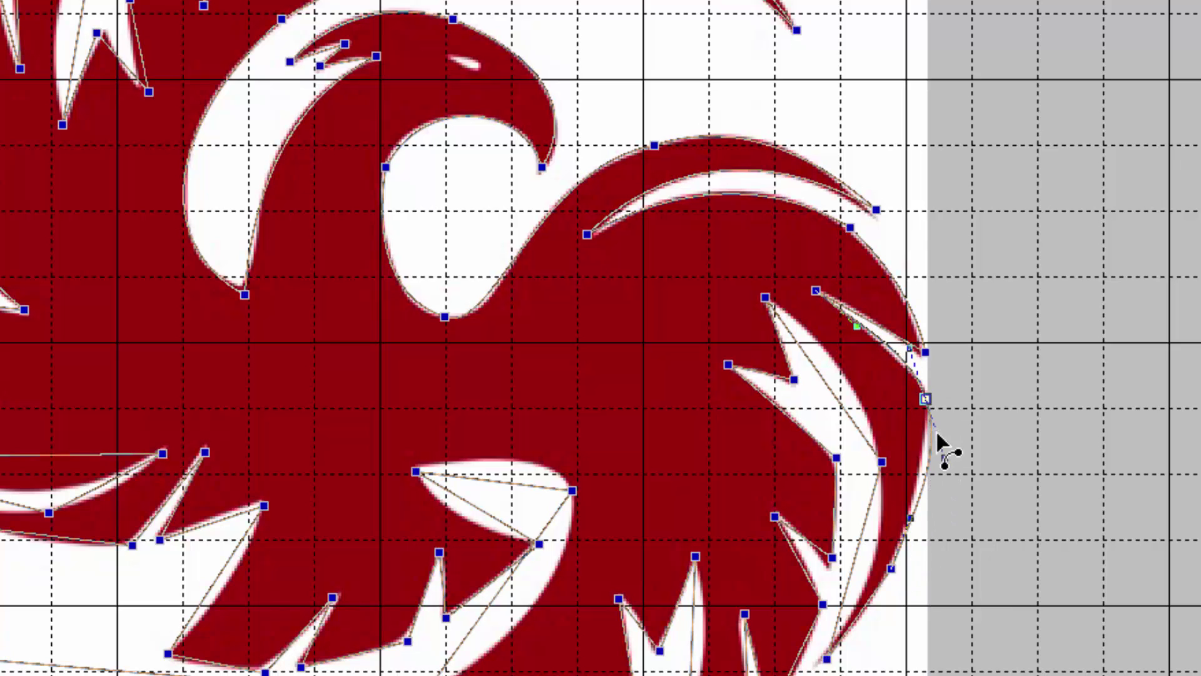
pyautogui.moveTo(946, 469); pyautogui.dragTo(941, 473)
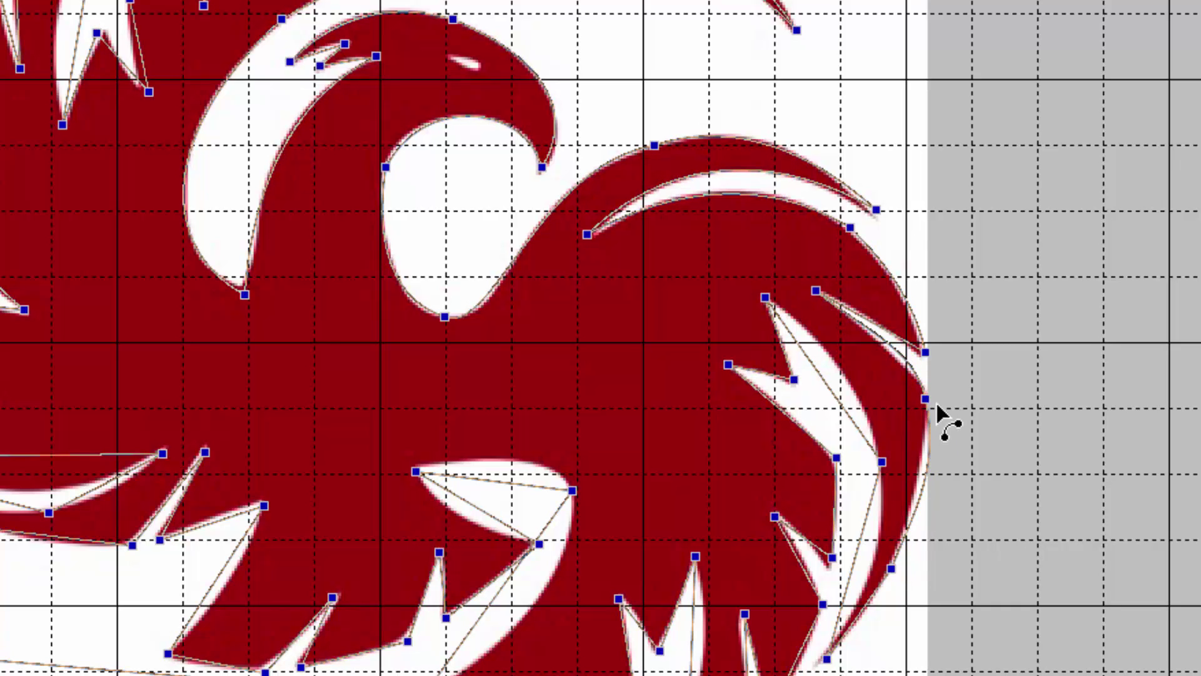
pyautogui.moveTo(925, 398); pyautogui.dragTo(927, 408)
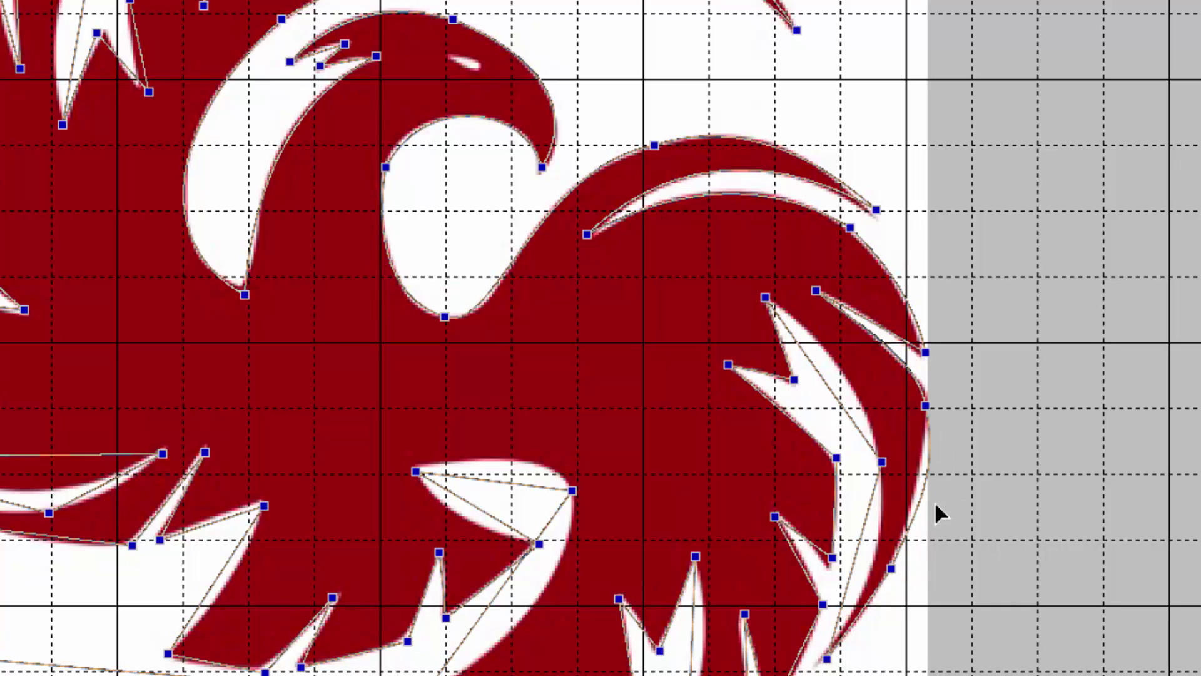
pyautogui.click(933, 450)
pyautogui.click(932, 450)
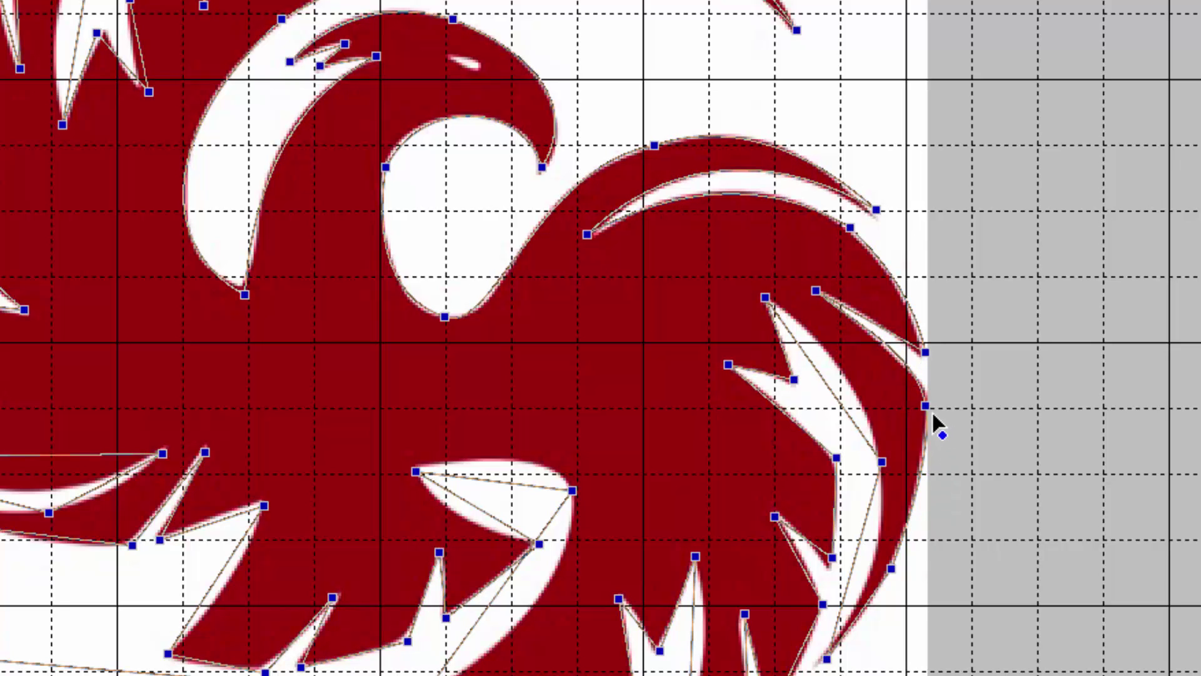
# Nudge the smooth point below the side slit along the edge and reshape the slit's lower line to match the backdrop.
pyautogui.click(925, 406)
pyautogui.moveTo(926, 406); pyautogui.dragTo(929, 405)
pyautogui.click(932, 407)
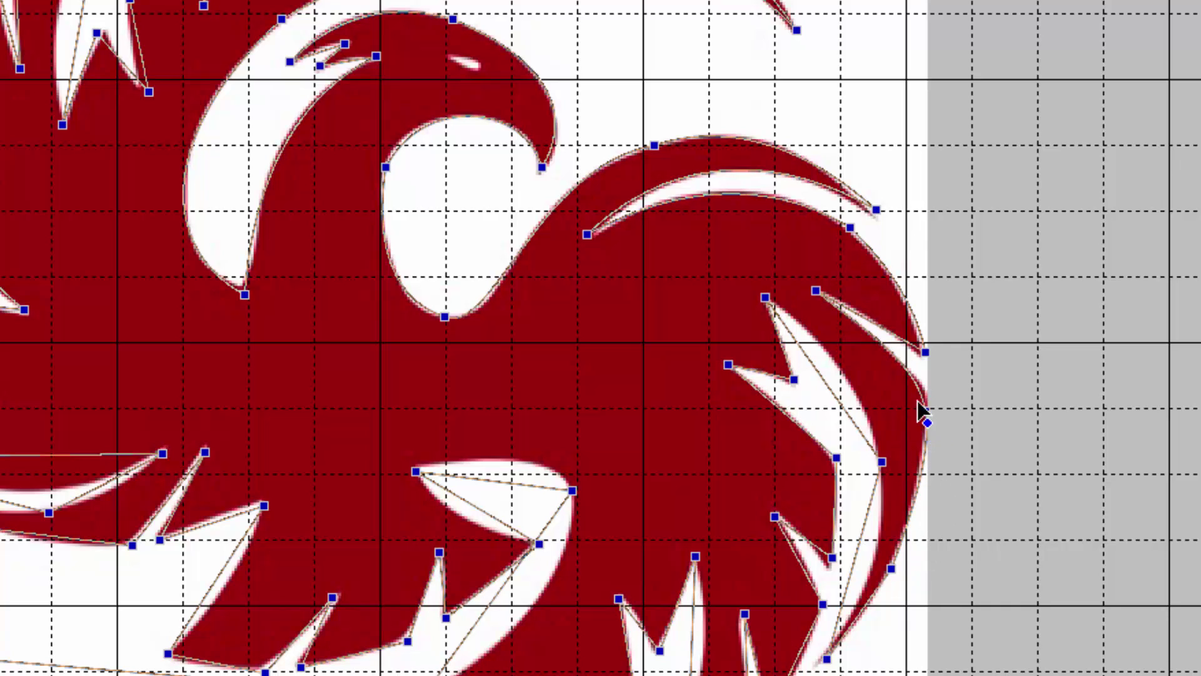
pyautogui.click(904, 376)
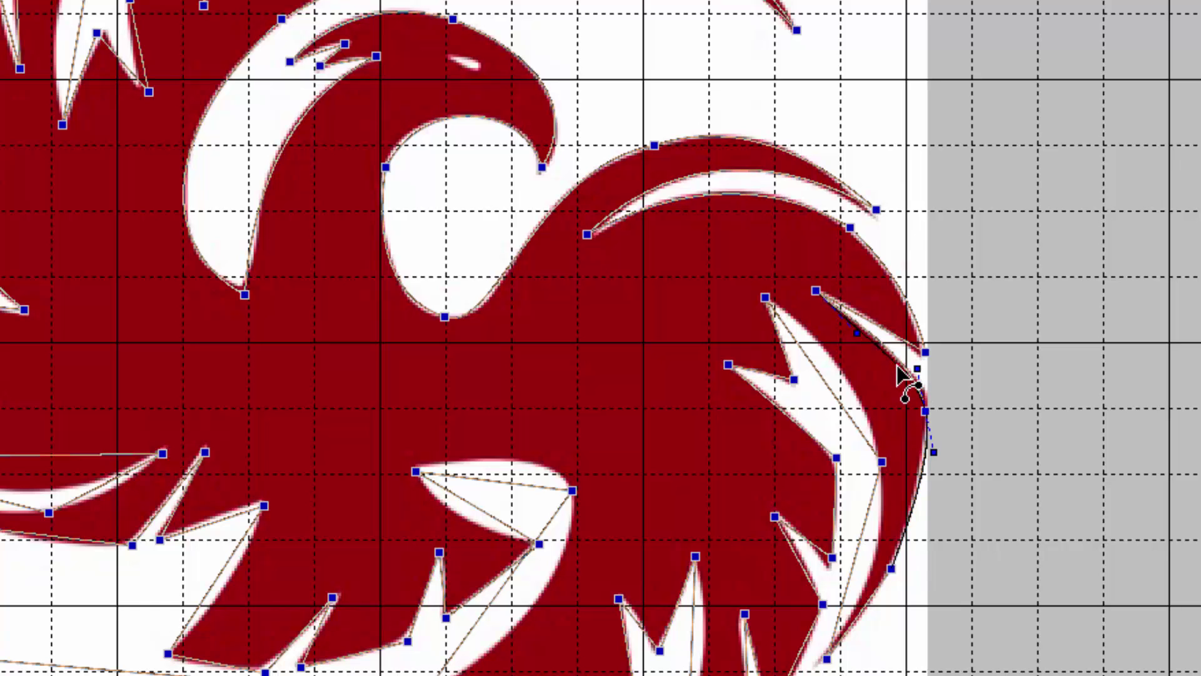
pyautogui.click(897, 365)
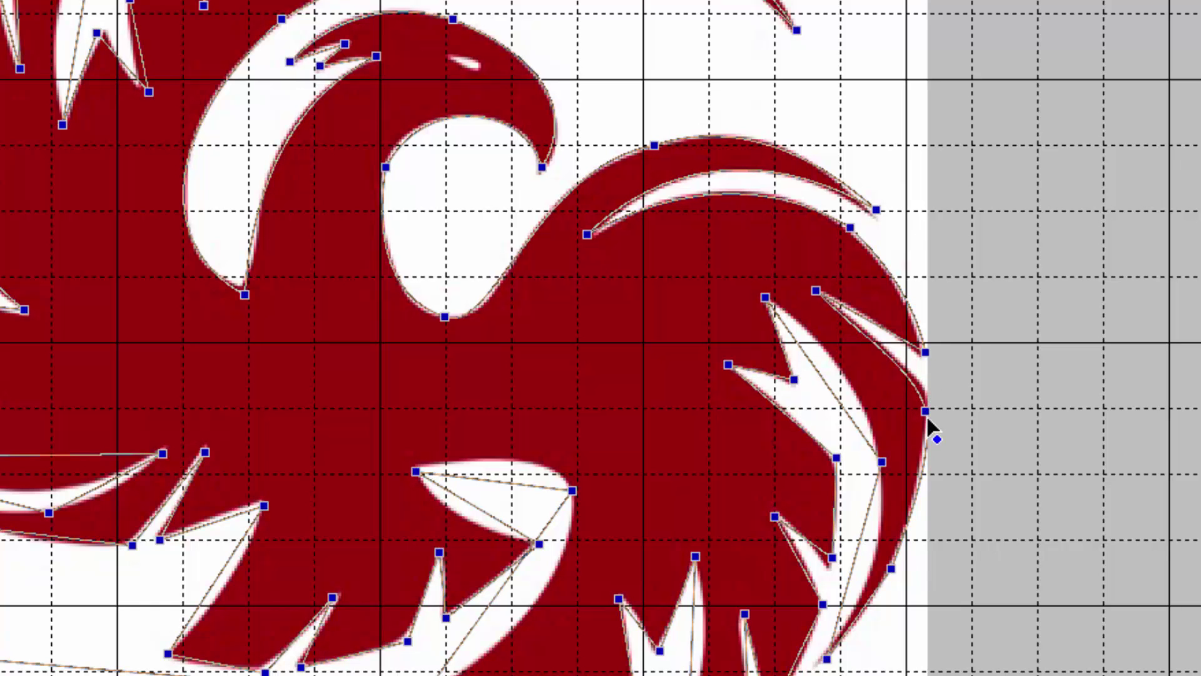
pyautogui.moveTo(926, 413); pyautogui.dragTo(927, 416)
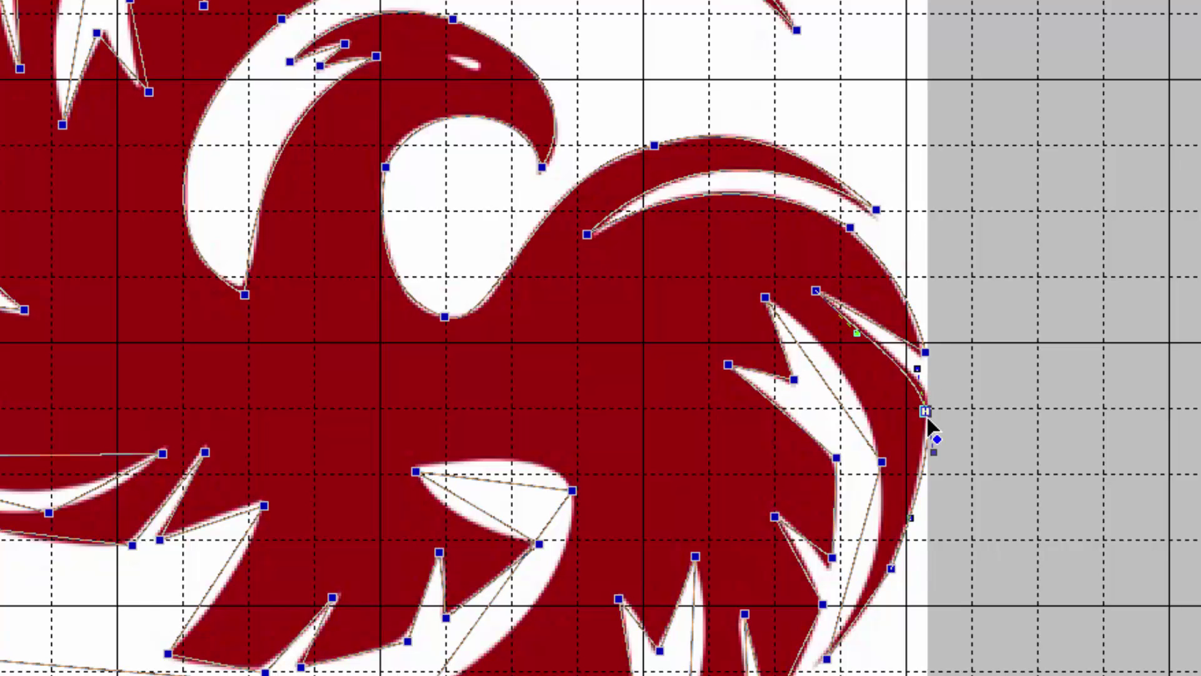
# Delete the extra point low on the right wing's outer edge and reshape the remaining curve down to the feather tip.
pyautogui.click(891, 569)
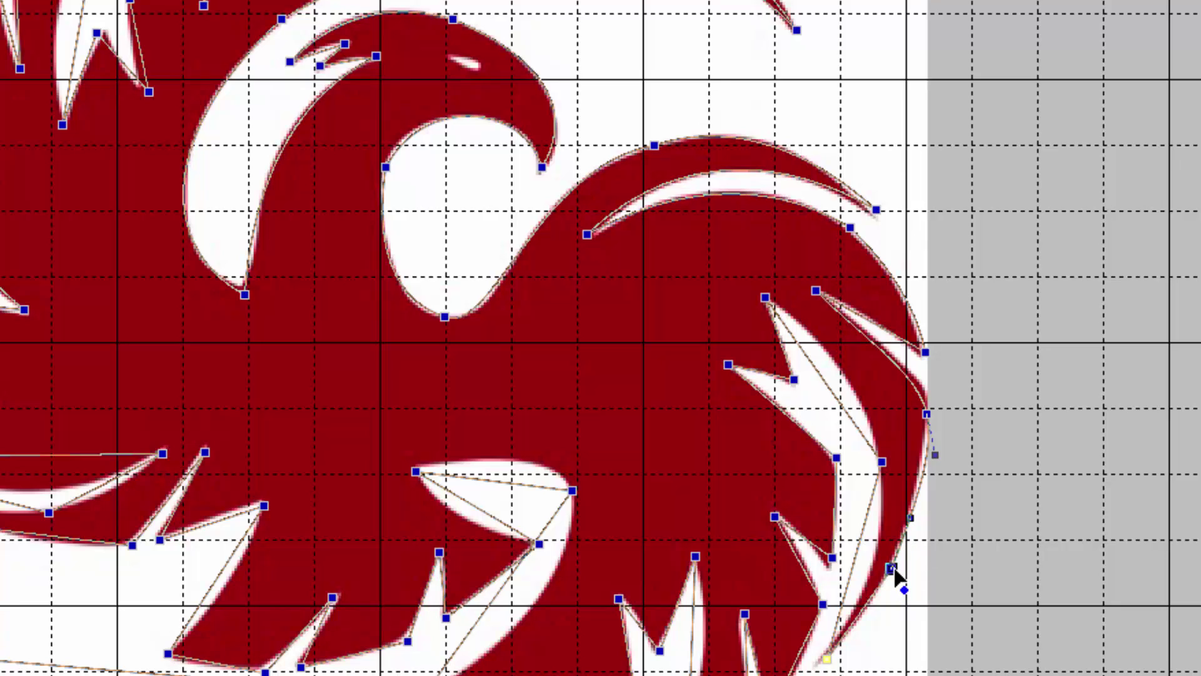
pyautogui.rightClick(891, 566)
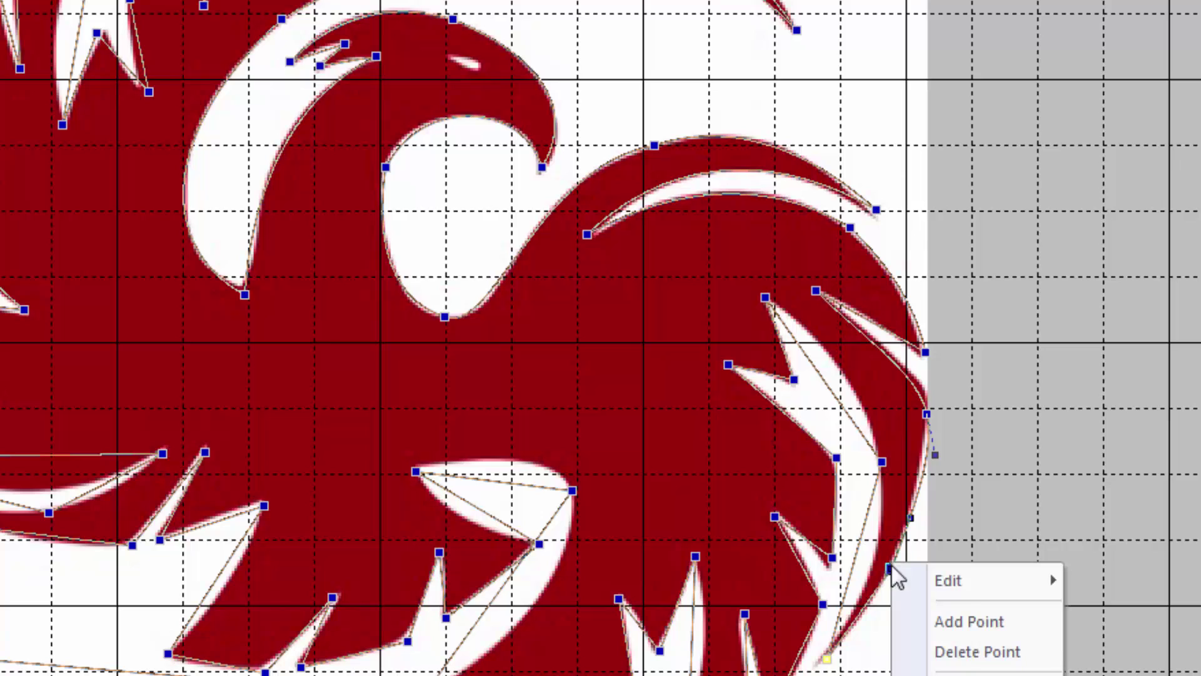
pyautogui.click(958, 649)
pyautogui.moveTo(884, 549); pyautogui.dragTo(895, 560)
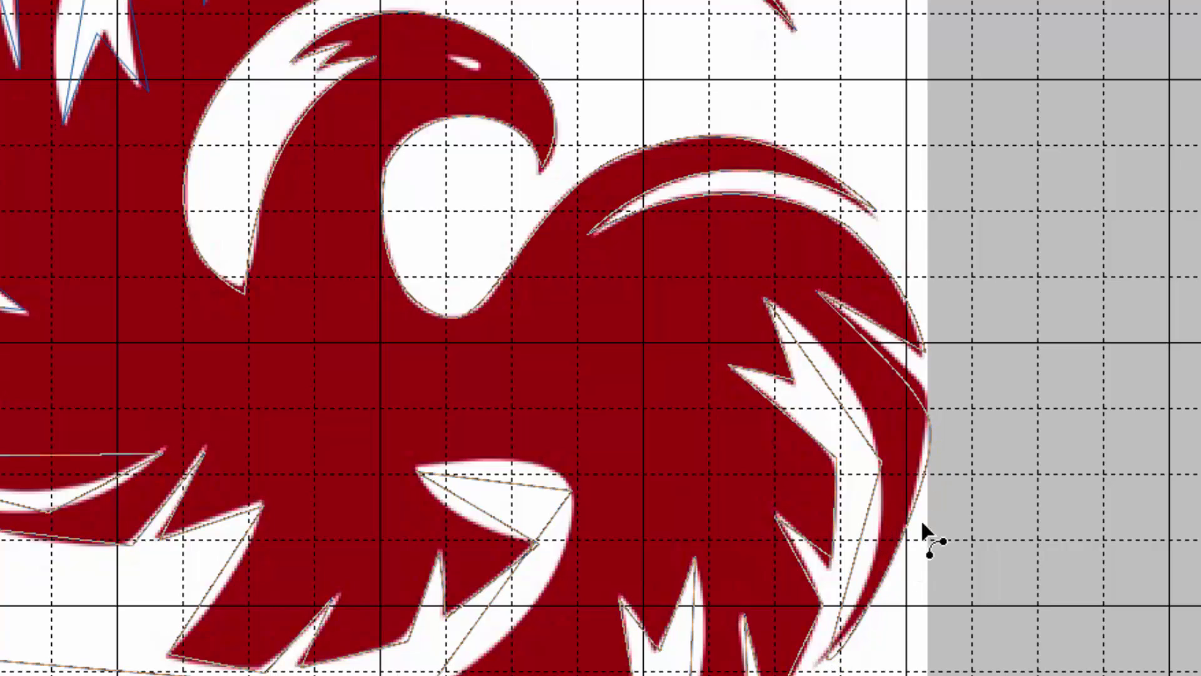
pyautogui.moveTo(927, 414); pyautogui.dragTo(926, 395)
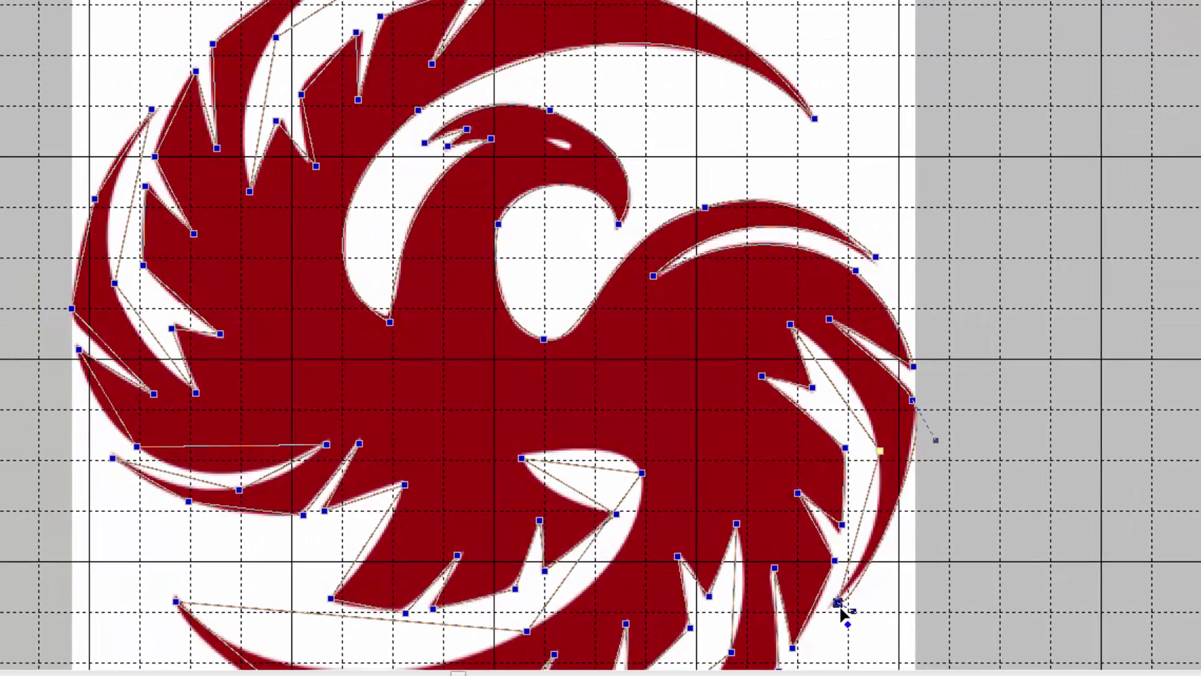
# Move the right wing's lower feather point onto its tip and curve the feather's inner edge along the white crescent.
pyautogui.moveTo(839, 603)
pyautogui.mouseDown()
pyautogui.moveTo(829, 610)
pyautogui.moveTo(859, 594)
pyautogui.mouseUp()
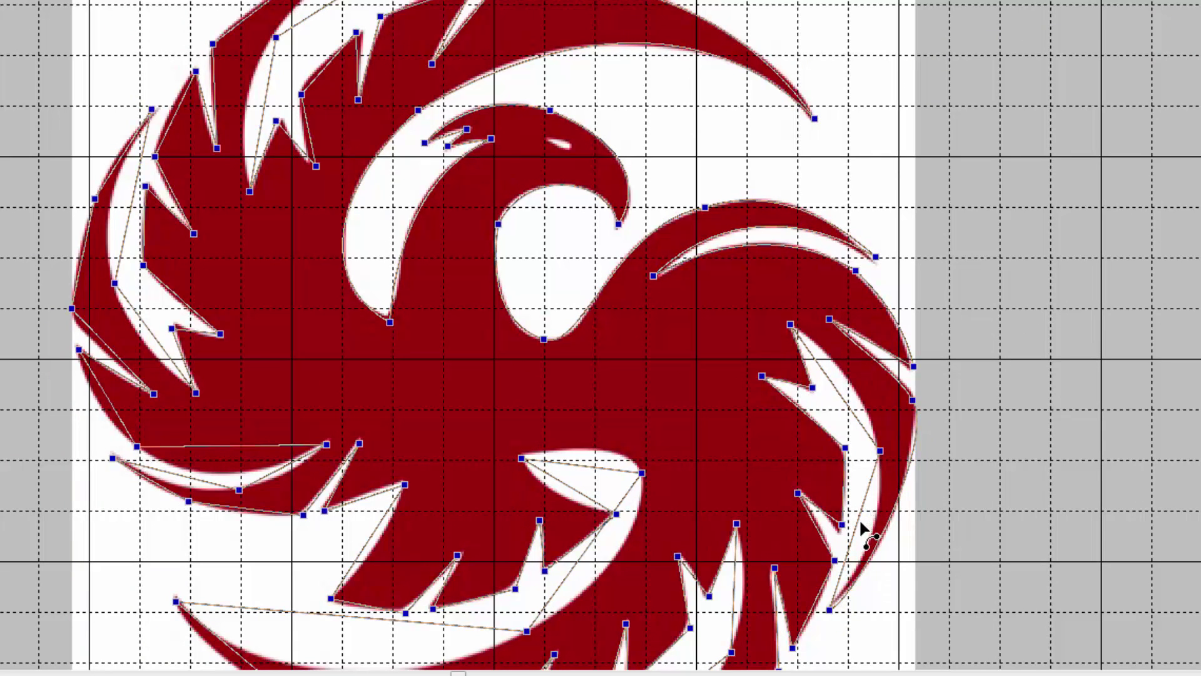
pyautogui.moveTo(855, 526); pyautogui.dragTo(875, 538)
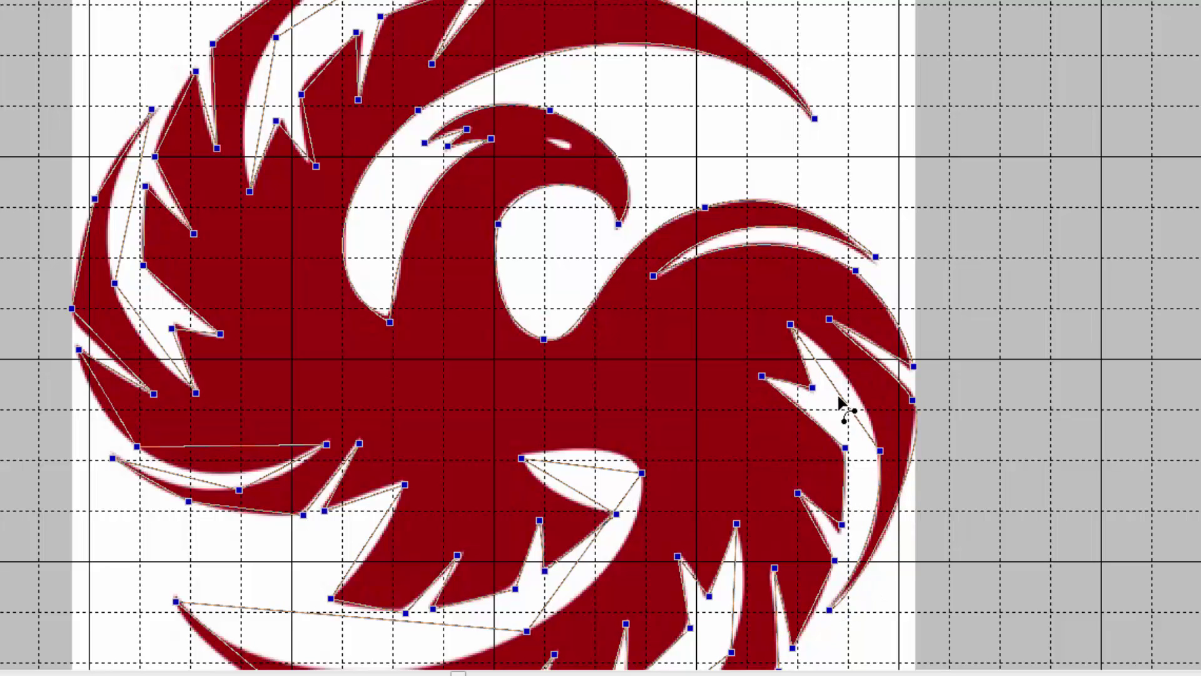
pyautogui.moveTo(840, 399); pyautogui.dragTo(852, 387)
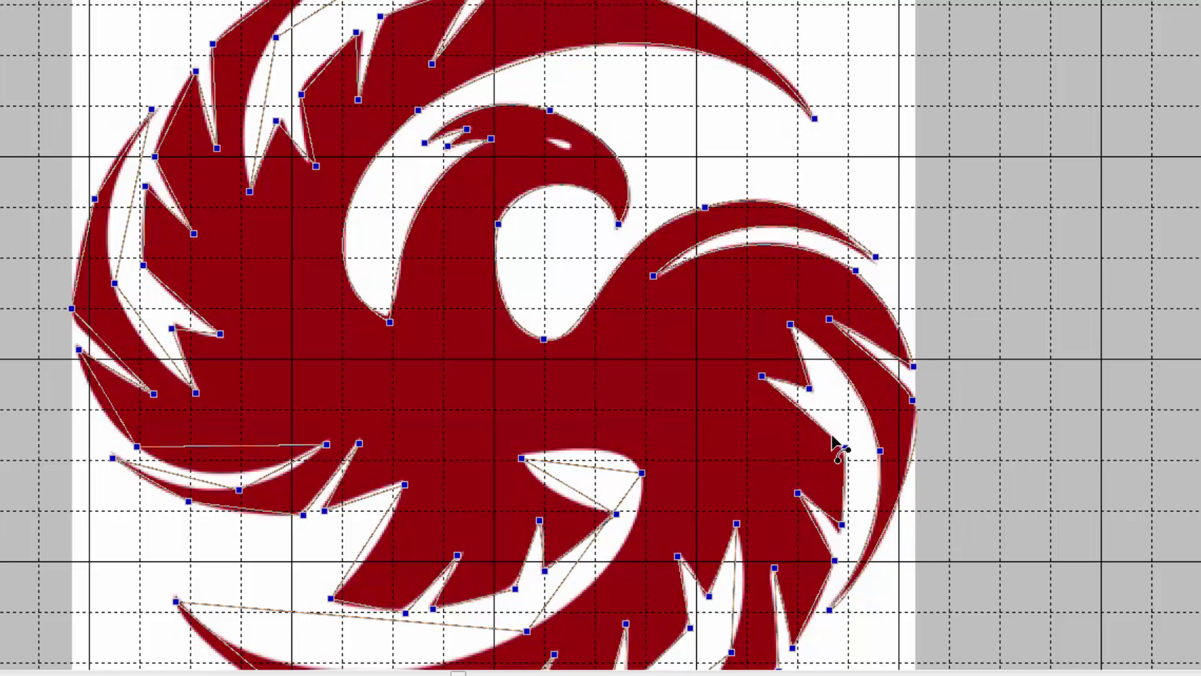
# Adjust the notch and feather edge below the right wing's white crescent, and shift the next narrow slit's tip onto the backdrop.
pyautogui.moveTo(848, 481); pyautogui.dragTo(802, 492)
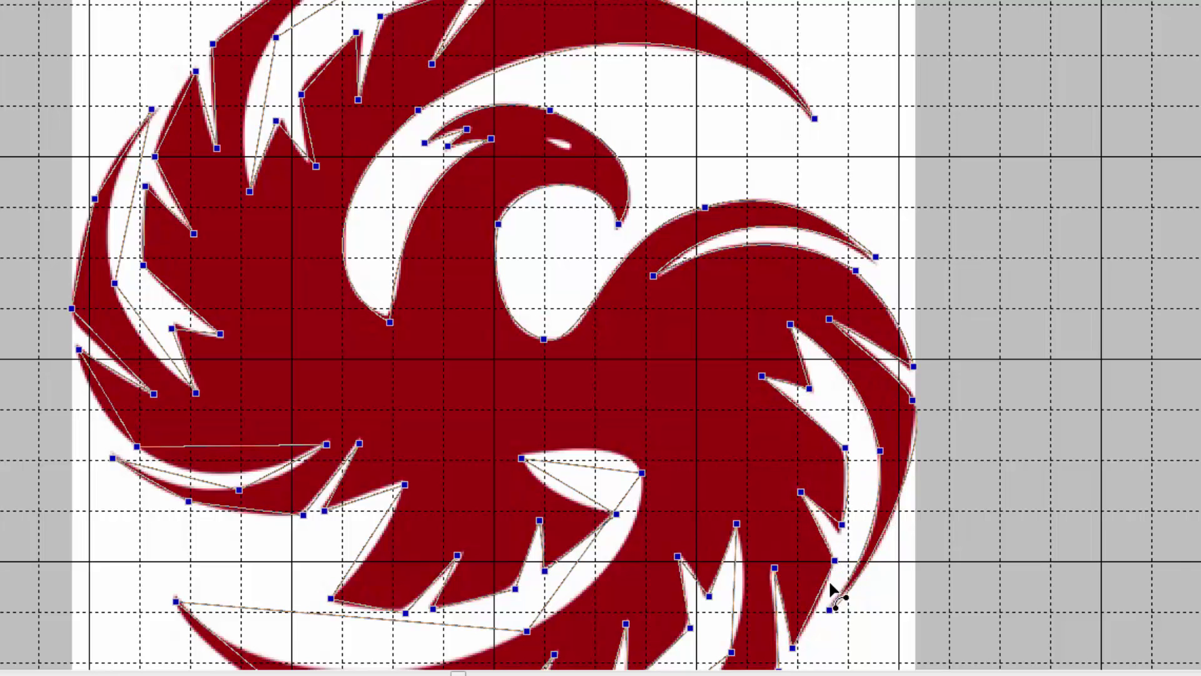
pyautogui.click(820, 608)
pyautogui.moveTo(819, 607); pyautogui.dragTo(821, 606)
pyautogui.scroll(-3, 955, 433)
pyautogui.scroll(-1, 930, 450)
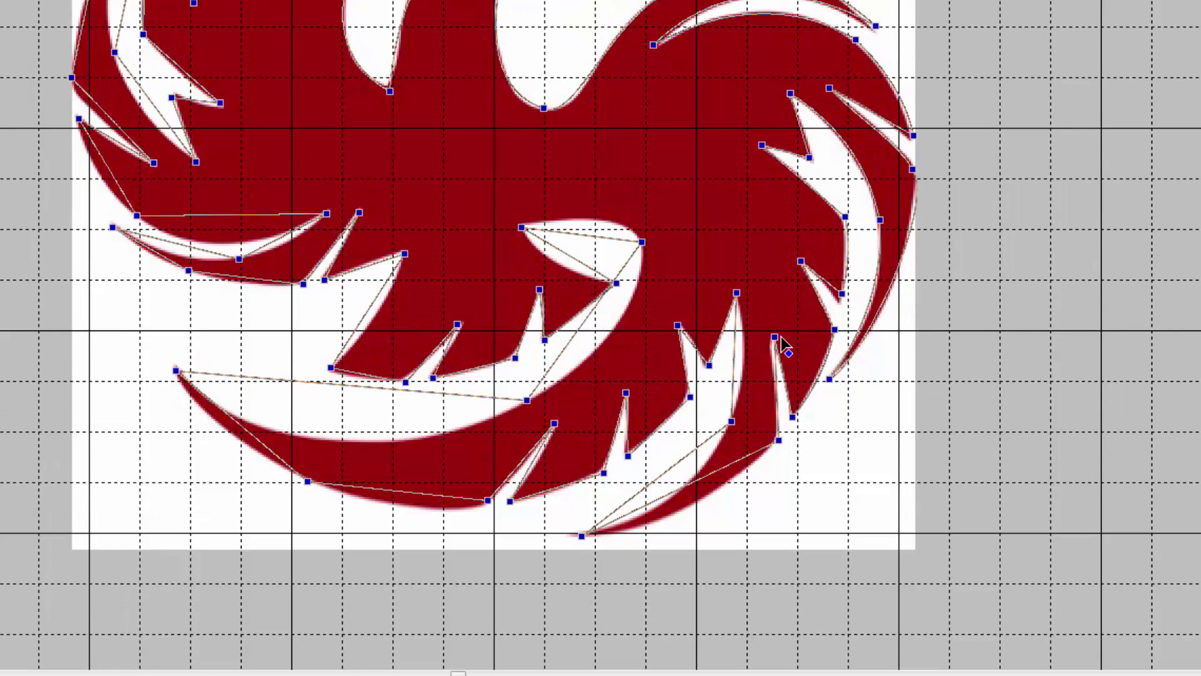
pyautogui.moveTo(776, 338); pyautogui.dragTo(769, 340)
# Curve the outer and inner edges of the right wing's lowest feather and the side of the notch above it.
pyautogui.moveTo(687, 485); pyautogui.dragTo(692, 523)
pyautogui.moveTo(657, 482); pyautogui.dragTo(666, 505)
pyautogui.moveTo(730, 359); pyautogui.dragTo(746, 360)
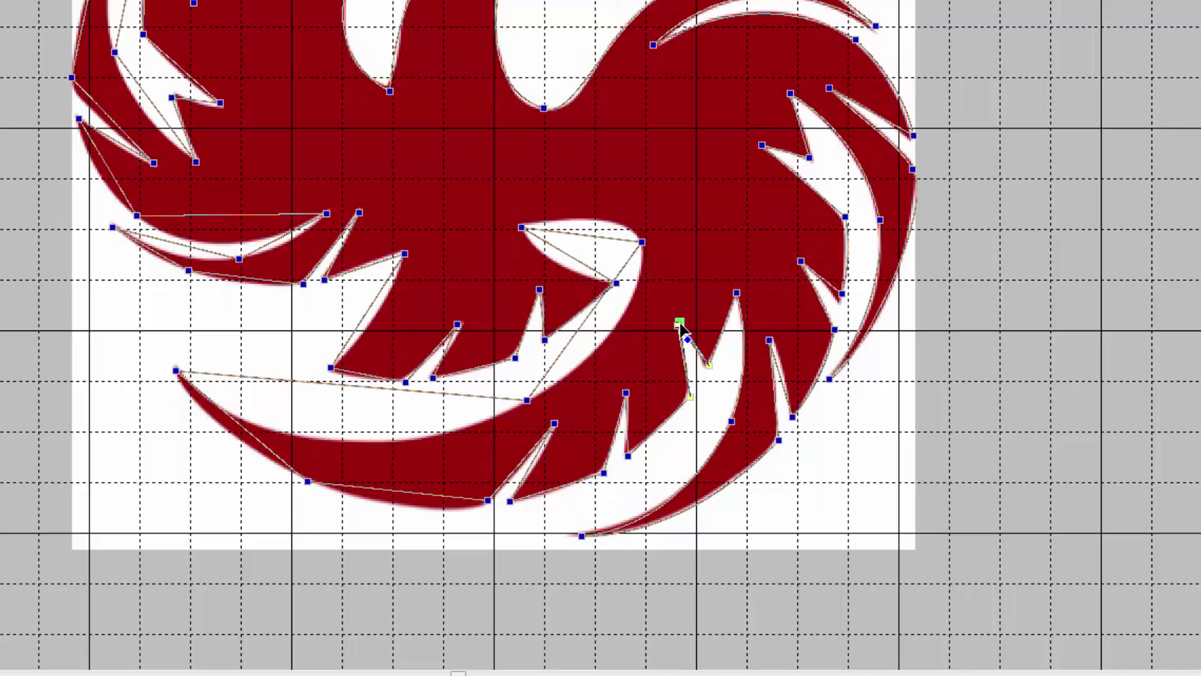
pyautogui.moveTo(721, 331); pyautogui.dragTo(727, 333)
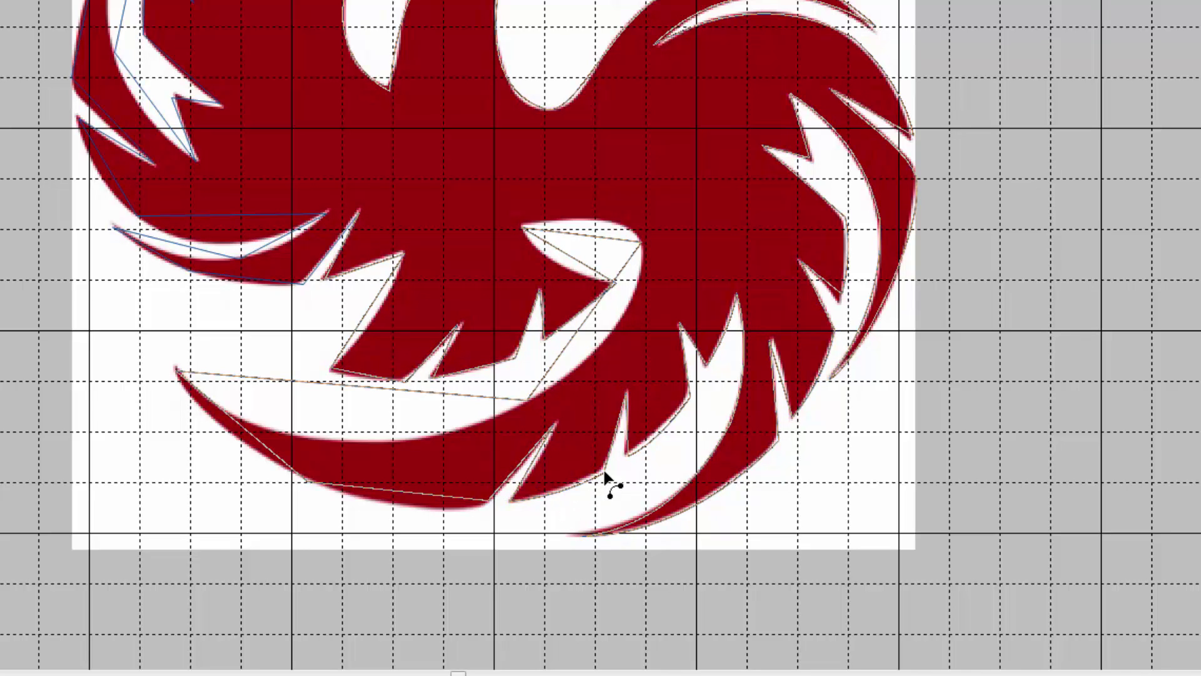
# Curve the lower and upper edges of the long pointed tail feather and refine the upper edge with its tip handle.
pyautogui.moveTo(423, 498); pyautogui.dragTo(416, 515)
pyautogui.moveTo(257, 453)
pyautogui.mouseDown()
pyautogui.moveTo(228, 441)
pyautogui.moveTo(238, 444)
pyautogui.mouseUp()
pyautogui.moveTo(351, 388); pyautogui.dragTo(401, 436)
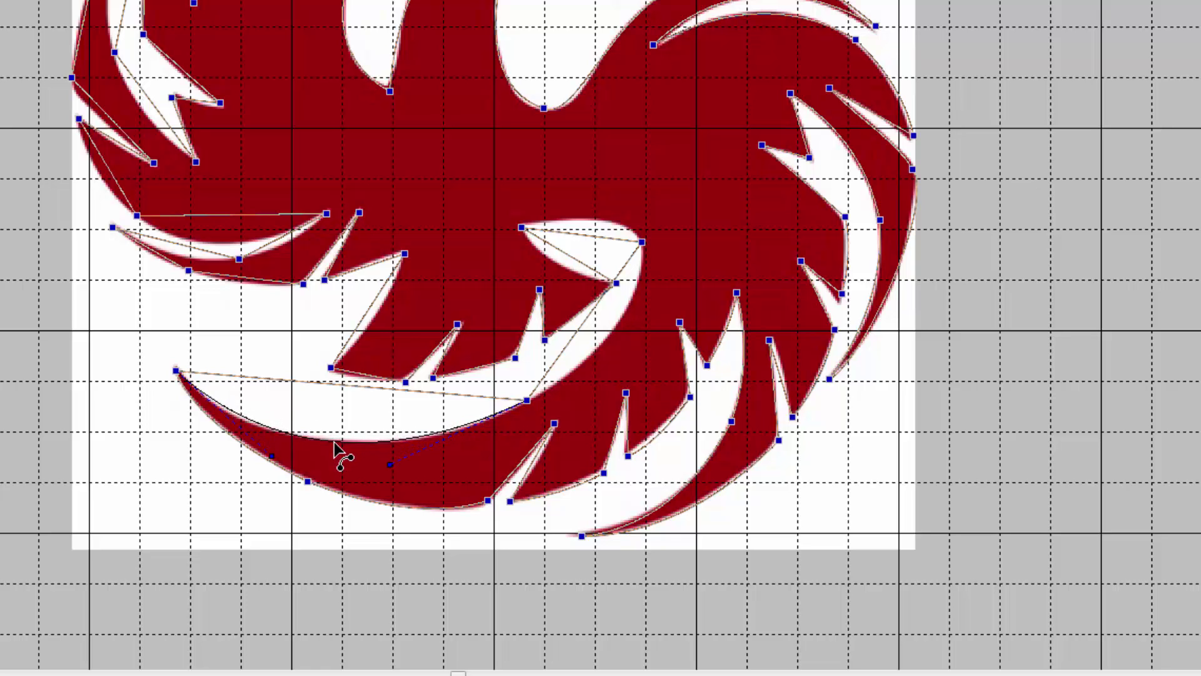
pyautogui.moveTo(459, 435)
pyautogui.mouseDown()
pyautogui.moveTo(729, 488)
pyautogui.moveTo(441, 428)
pyautogui.mouseUp()
pyautogui.moveTo(365, 442); pyautogui.dragTo(368, 446)
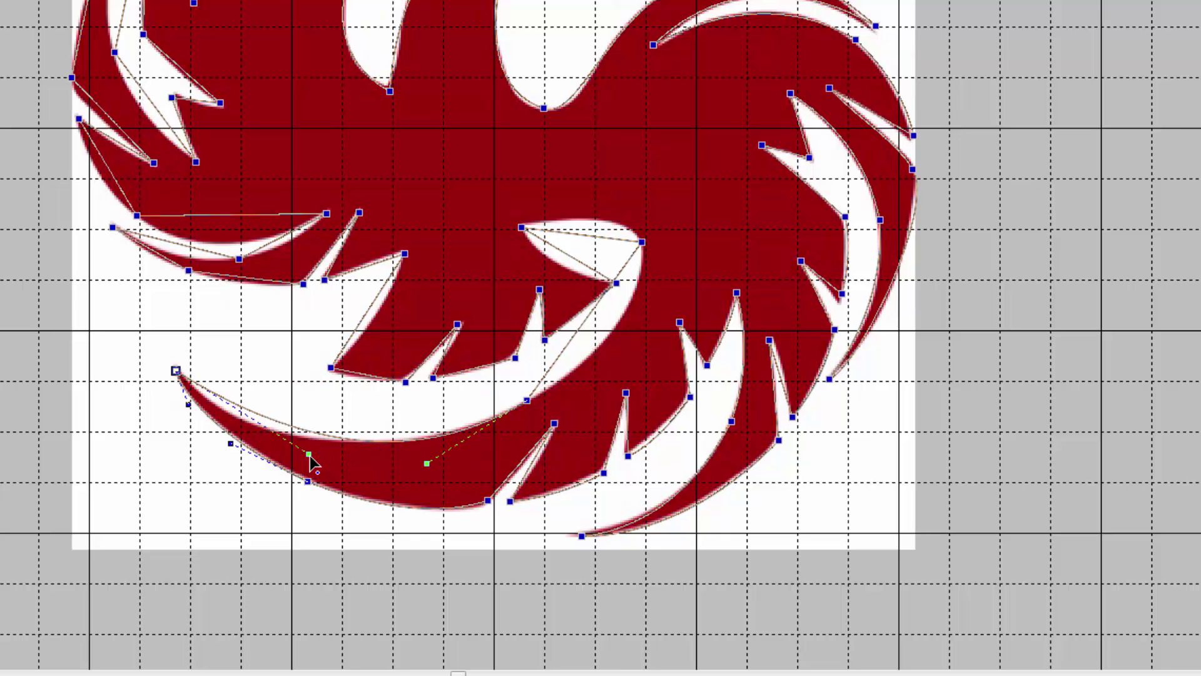
pyautogui.moveTo(348, 466); pyautogui.dragTo(383, 448)
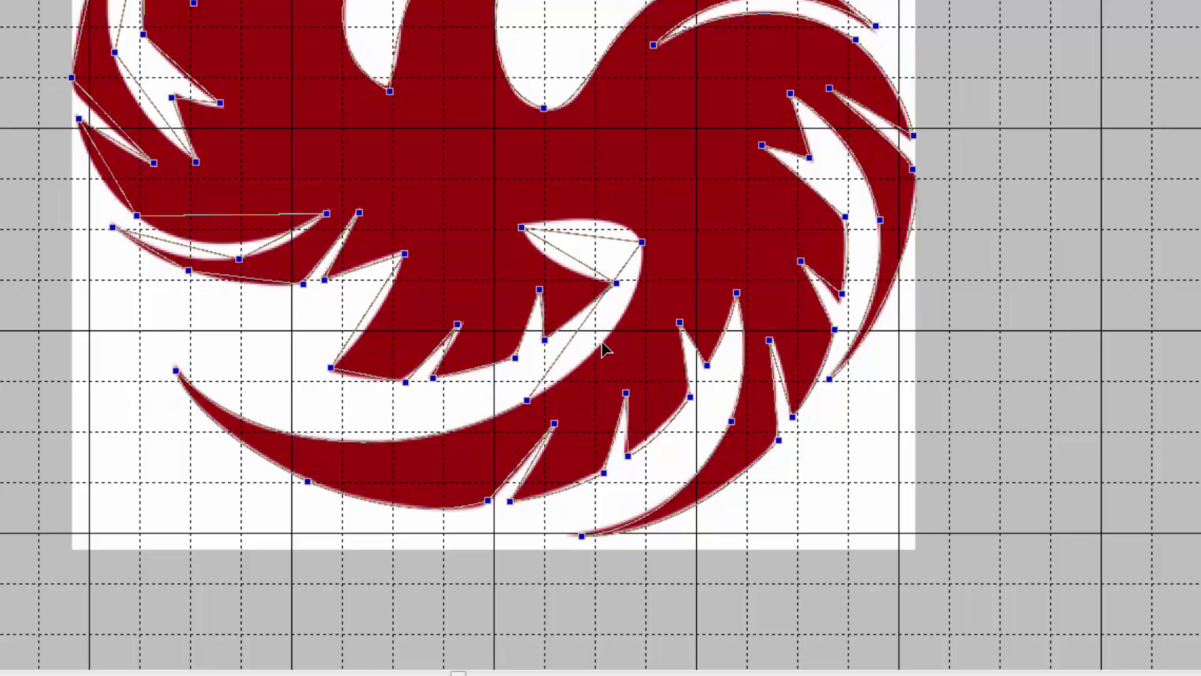
# Curve the edges of the rounded white opening above the long tail feather and the short feather edge beside it.
pyautogui.moveTo(582, 331); pyautogui.dragTo(614, 328)
pyautogui.moveTo(604, 238); pyautogui.dragTo(566, 268)
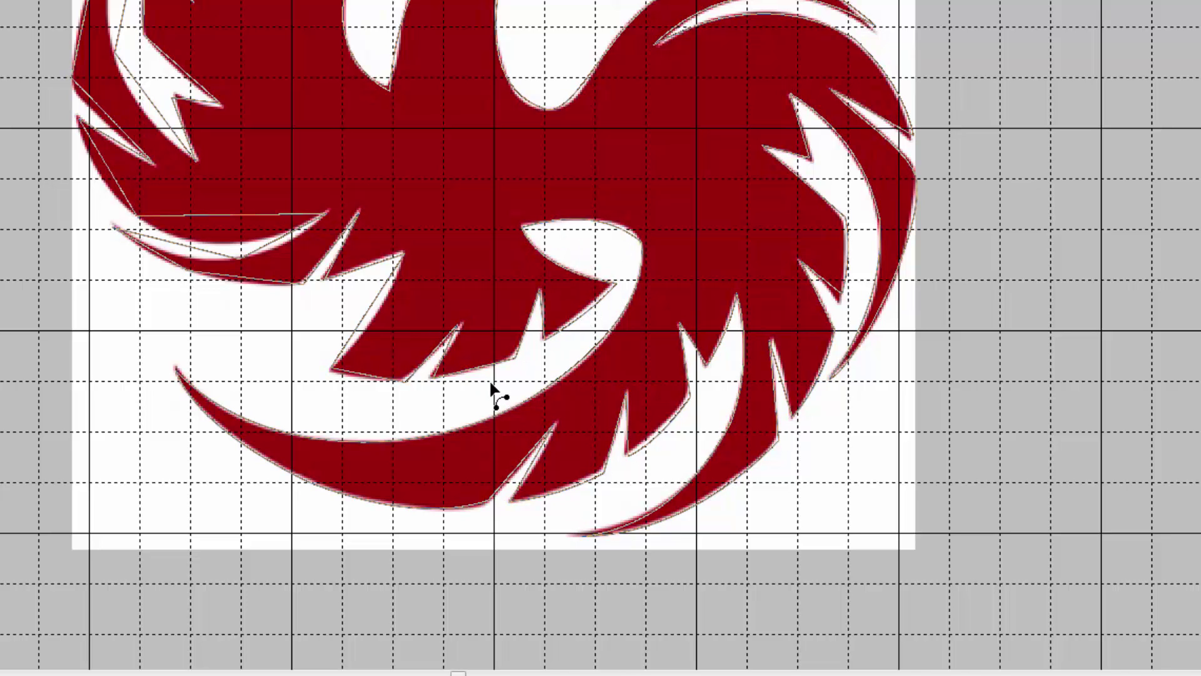
pyautogui.moveTo(473, 379); pyautogui.dragTo(472, 383)
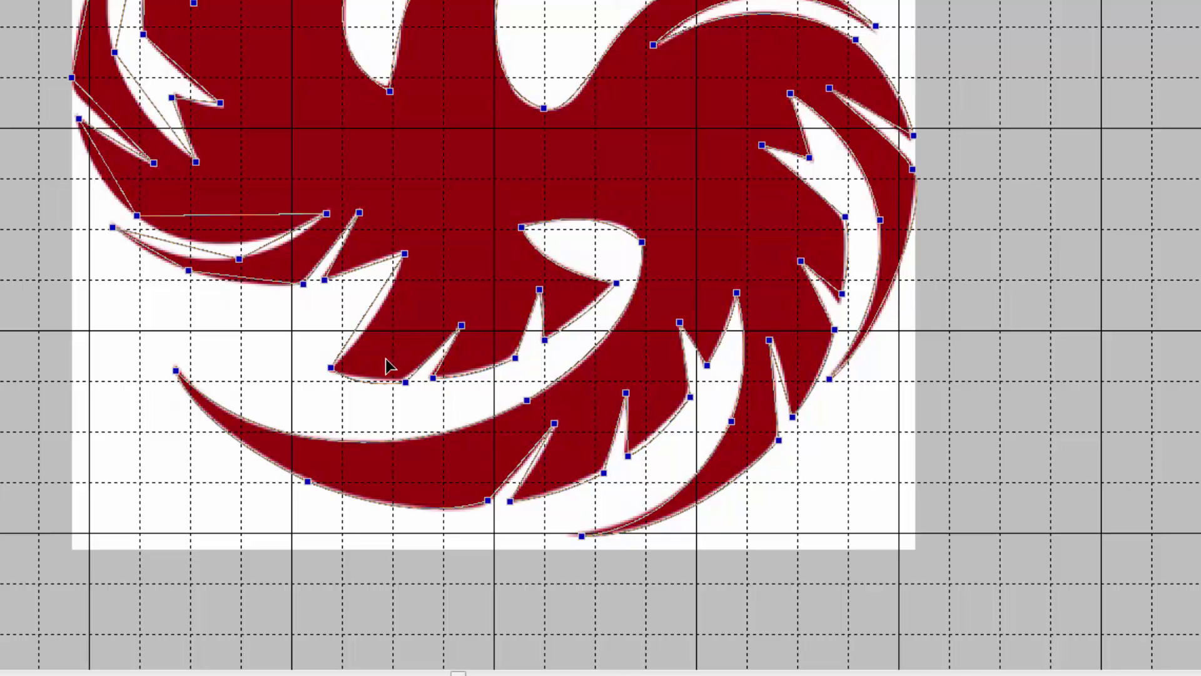
# Curve both sides of the broad feather tip between the left wing and the tail onto the backdrop.
pyautogui.moveTo(369, 319); pyautogui.dragTo(324, 276)
pyautogui.click(372, 269)
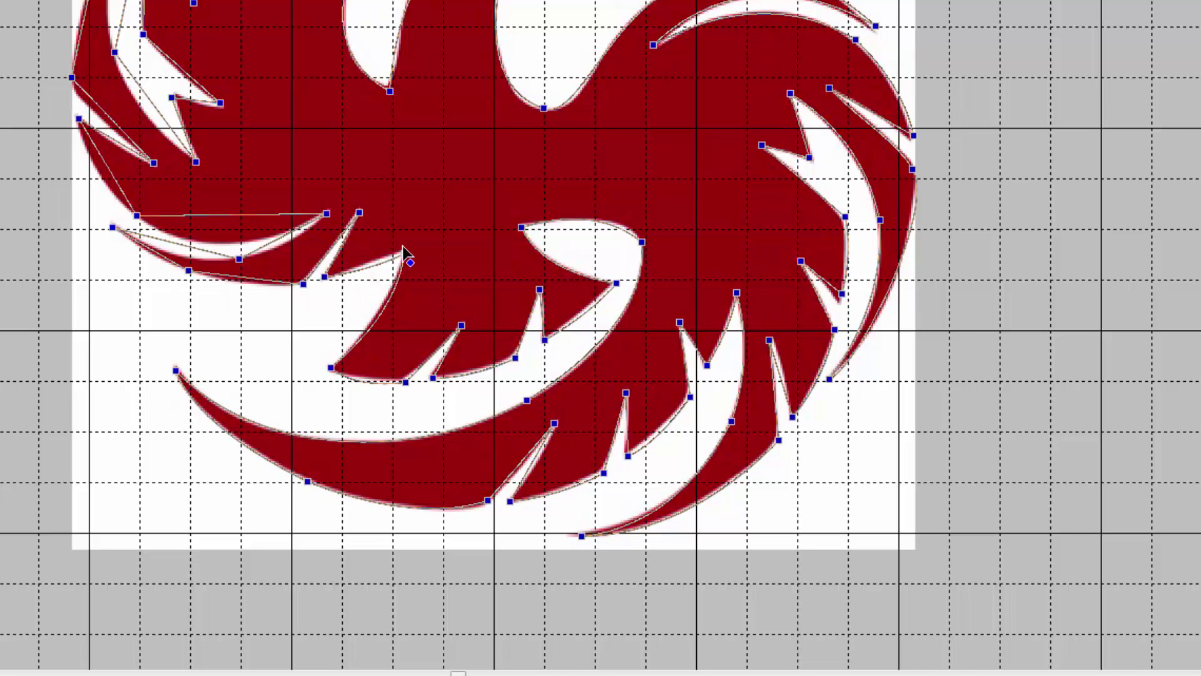
pyautogui.moveTo(373, 261); pyautogui.dragTo(381, 258)
# Curve the underside of the left wing's lowest feather, delete its middle point, and refine the edge from the feather tip.
pyautogui.moveTo(247, 282); pyautogui.dragTo(244, 287)
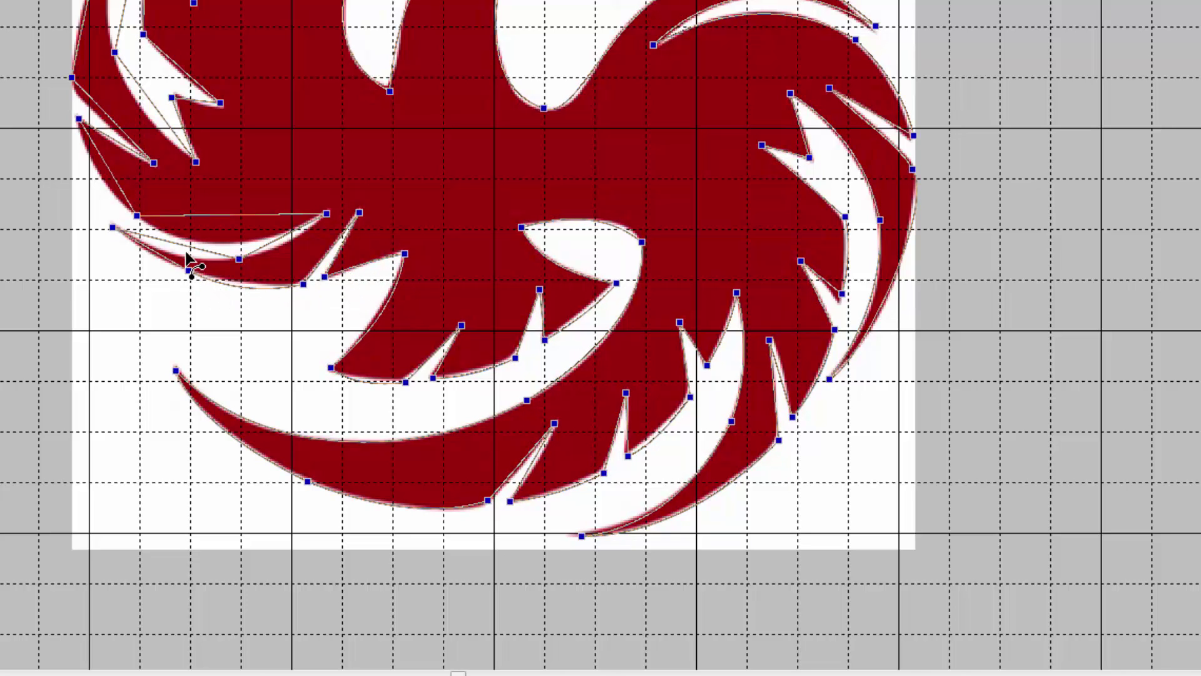
pyautogui.moveTo(186, 249); pyautogui.dragTo(161, 259)
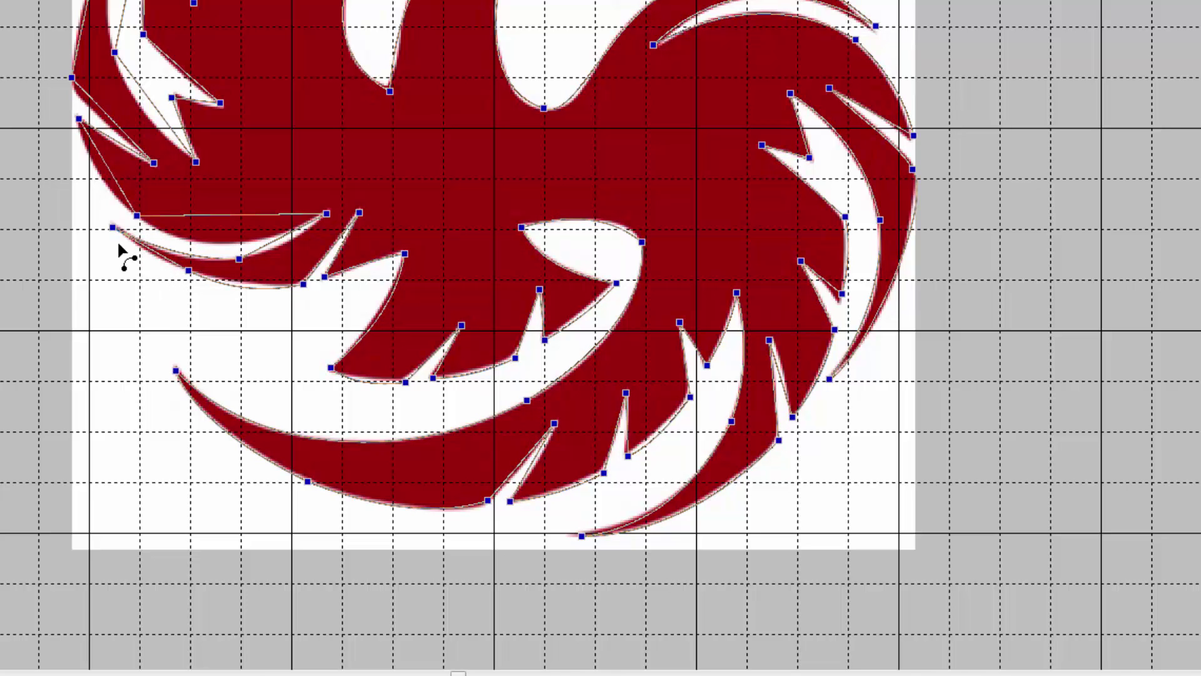
pyautogui.click(189, 272)
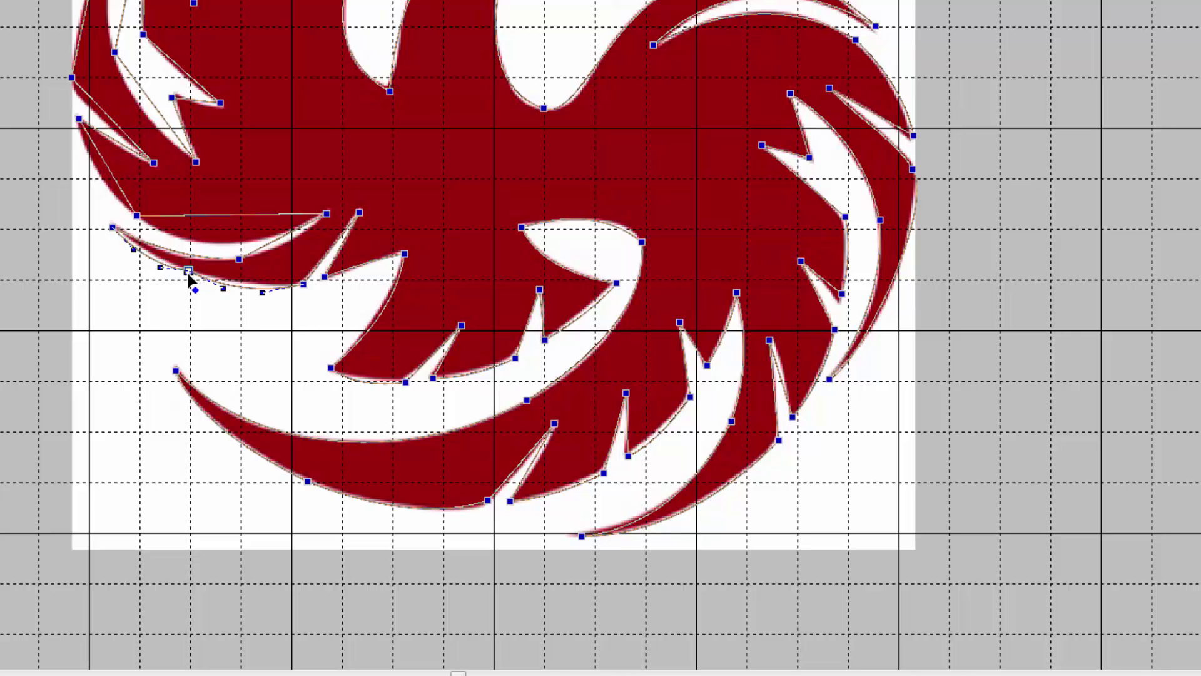
pyautogui.rightClick(187, 274)
pyautogui.click(237, 341)
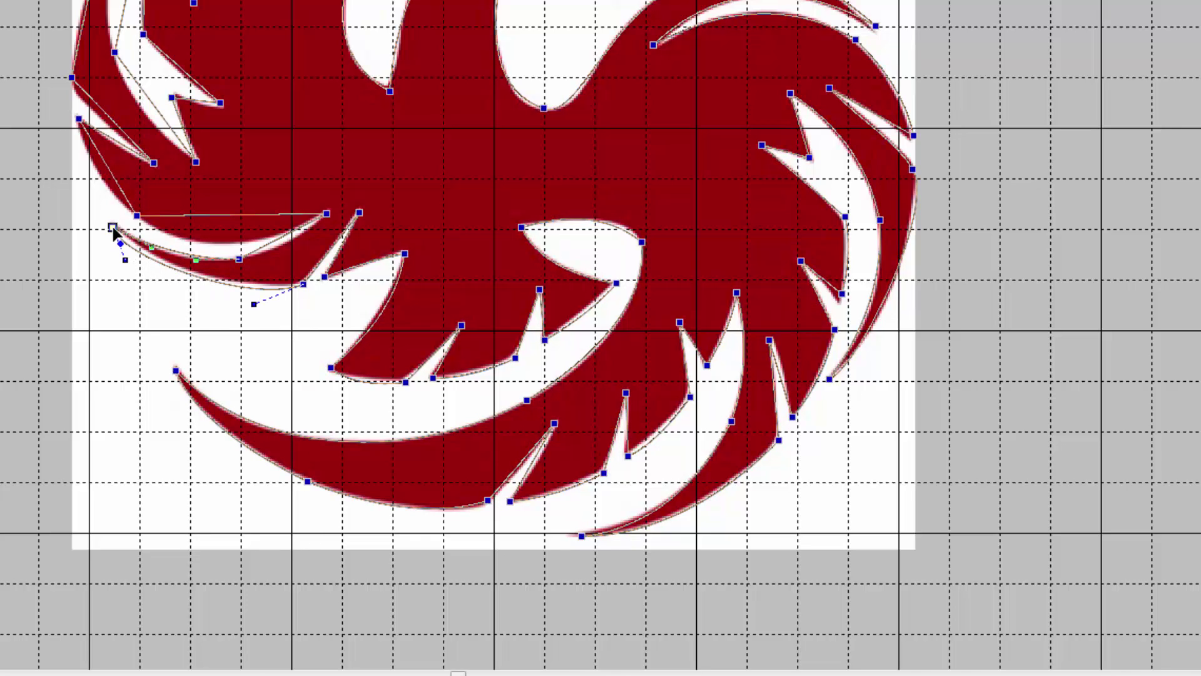
pyautogui.moveTo(113, 225); pyautogui.dragTo(113, 225)
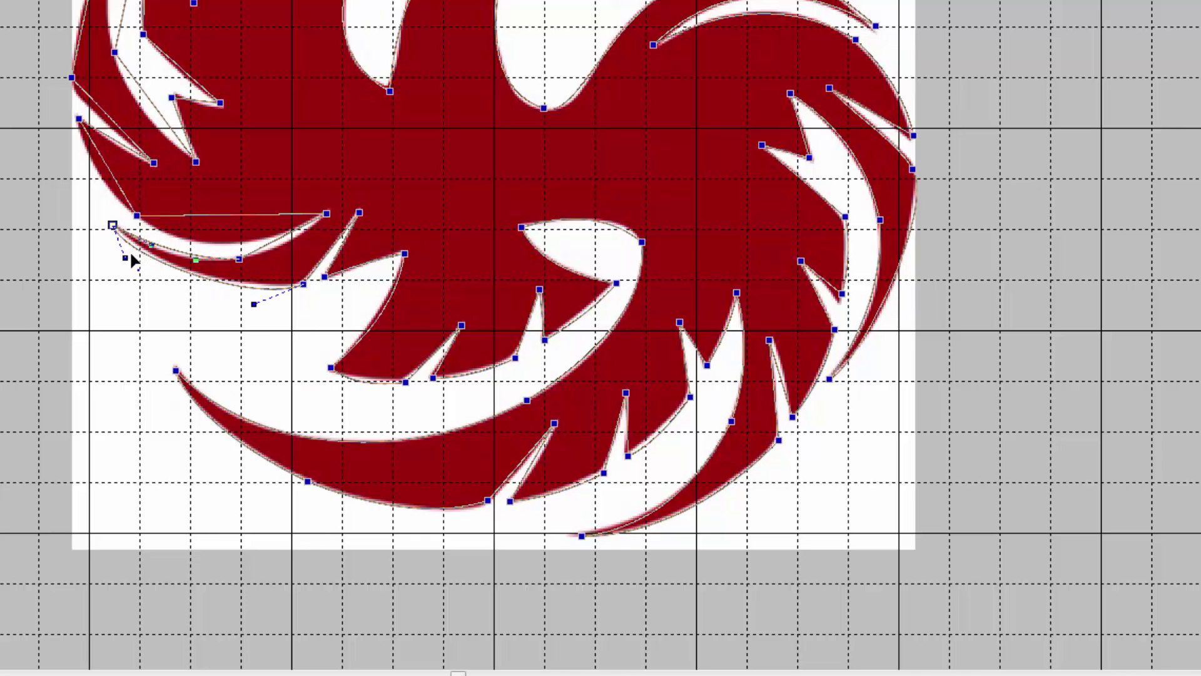
pyautogui.moveTo(126, 257); pyautogui.dragTo(142, 259)
# Curve both edges of the left wing's lower crescent slit, shift its inner point, and bend the outer edge above it.
pyautogui.click(239, 257)
pyautogui.moveTo(239, 258); pyautogui.dragTo(288, 246)
pyautogui.moveTo(193, 254); pyautogui.dragTo(236, 249)
pyautogui.click(238, 262)
pyautogui.click(233, 247)
pyautogui.moveTo(119, 188); pyautogui.dragTo(106, 182)
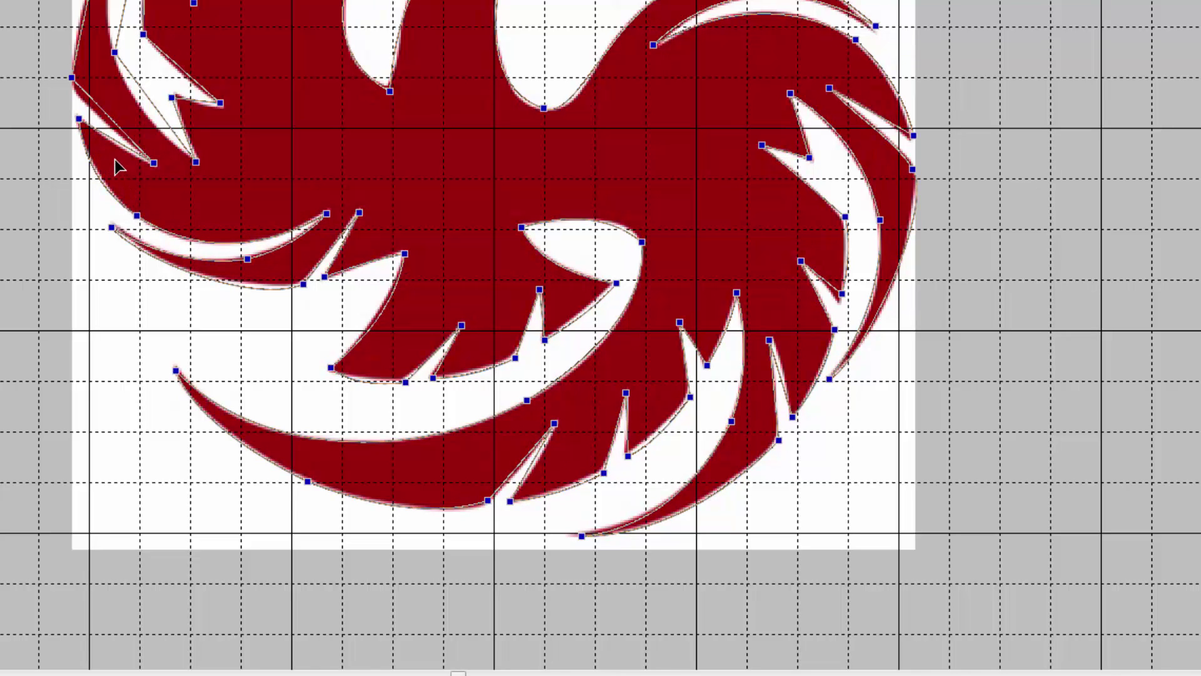
# Curve the slit and outer edges of the left wing's outermost feather, and bend its inner crescent edge onto the backdrop.
pyautogui.click(111, 125)
pyautogui.click(74, 37)
pyautogui.moveTo(74, 31); pyautogui.dragTo(79, 37)
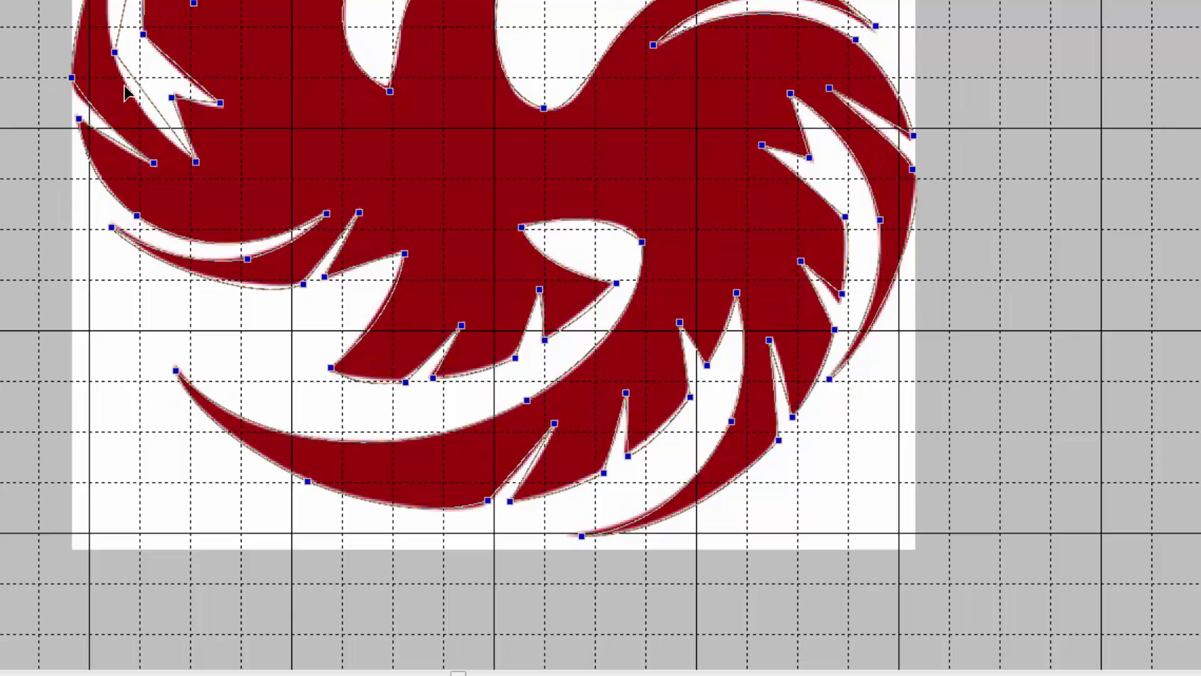
pyautogui.click(75, 88)
pyautogui.moveTo(150, 103); pyautogui.dragTo(149, 106)
pyautogui.scroll(5, 332, 59)
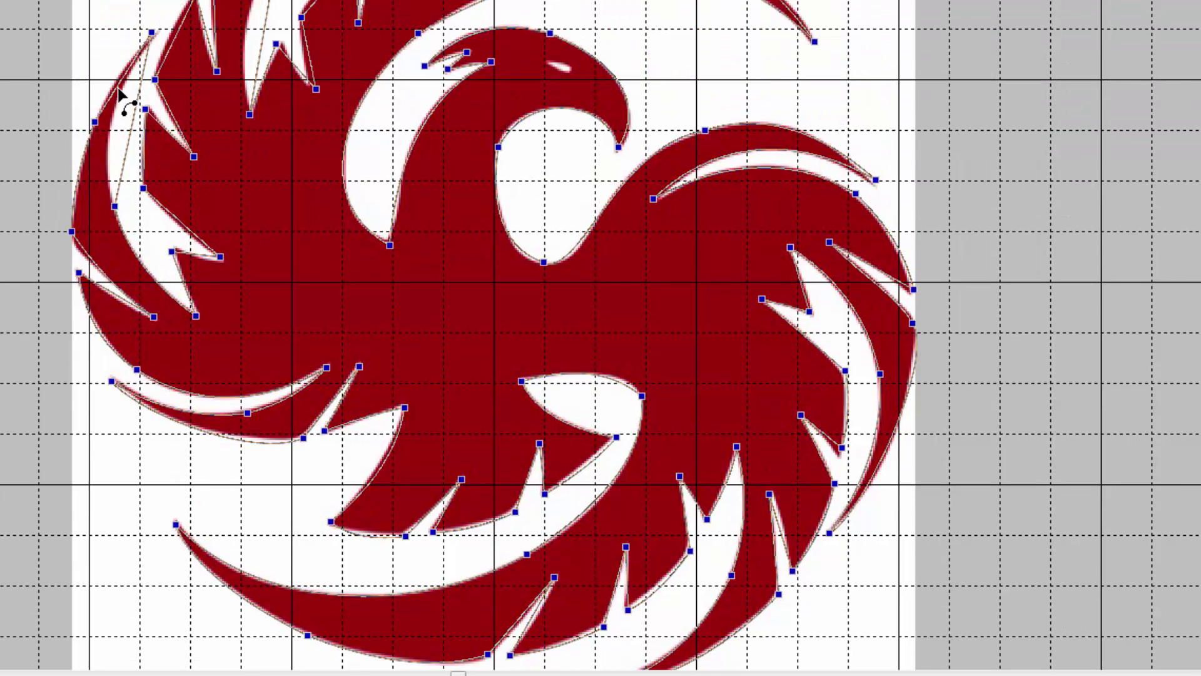
pyautogui.moveTo(120, 91); pyautogui.dragTo(115, 153)
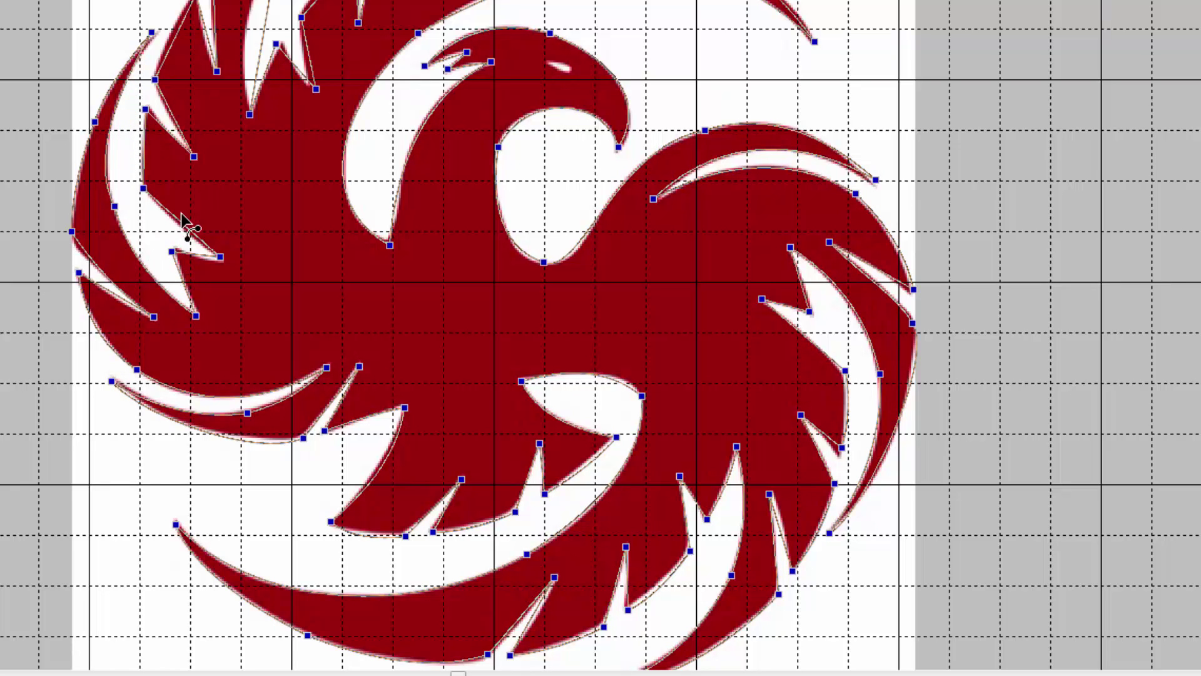
# Curve the left wing's inner zigzag and outer feather edges above the crescent, and adjust the inner point of the next slit.
pyautogui.moveTo(184, 223); pyautogui.dragTo(189, 222)
pyautogui.moveTo(143, 161); pyautogui.dragTo(139, 163)
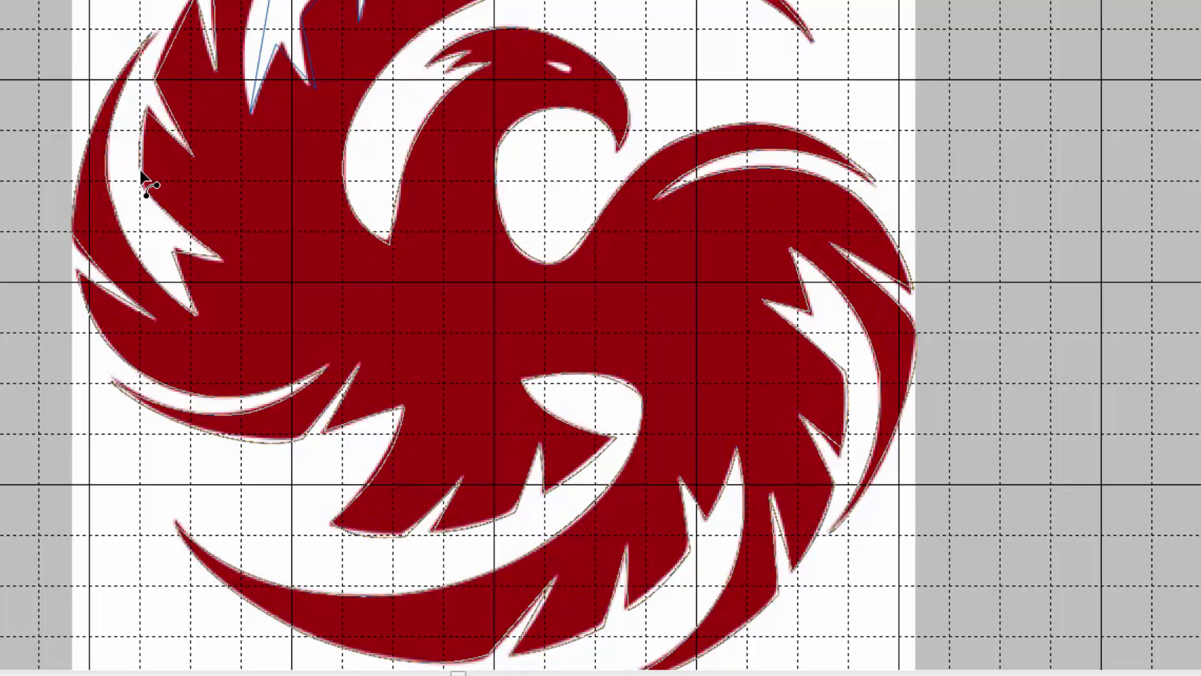
pyautogui.click(175, 38)
pyautogui.moveTo(174, 37); pyautogui.dragTo(171, 39)
pyautogui.moveTo(217, 72); pyautogui.dragTo(216, 80)
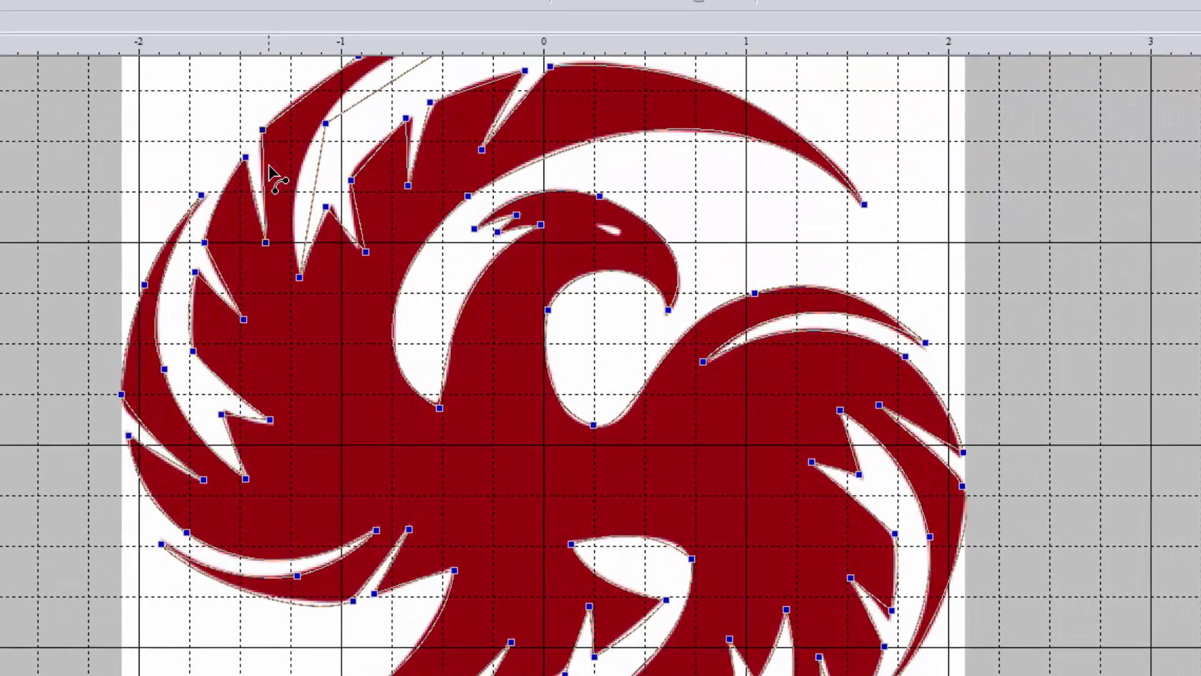
pyautogui.moveTo(236, 82); pyautogui.dragTo(234, 77)
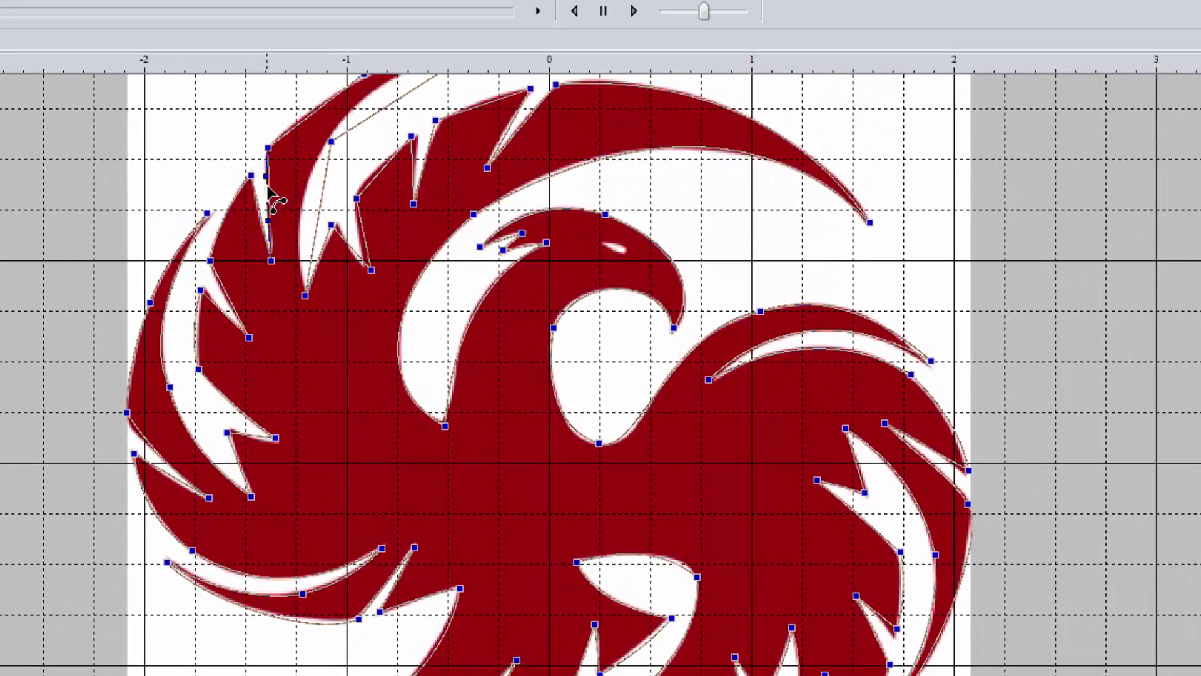
pyautogui.moveTo(267, 185); pyautogui.dragTo(324, 180)
# Bend the outer and inner edges of the left wing's uppermost slender feather along the backdrop.
pyautogui.scroll(1, 339, 166)
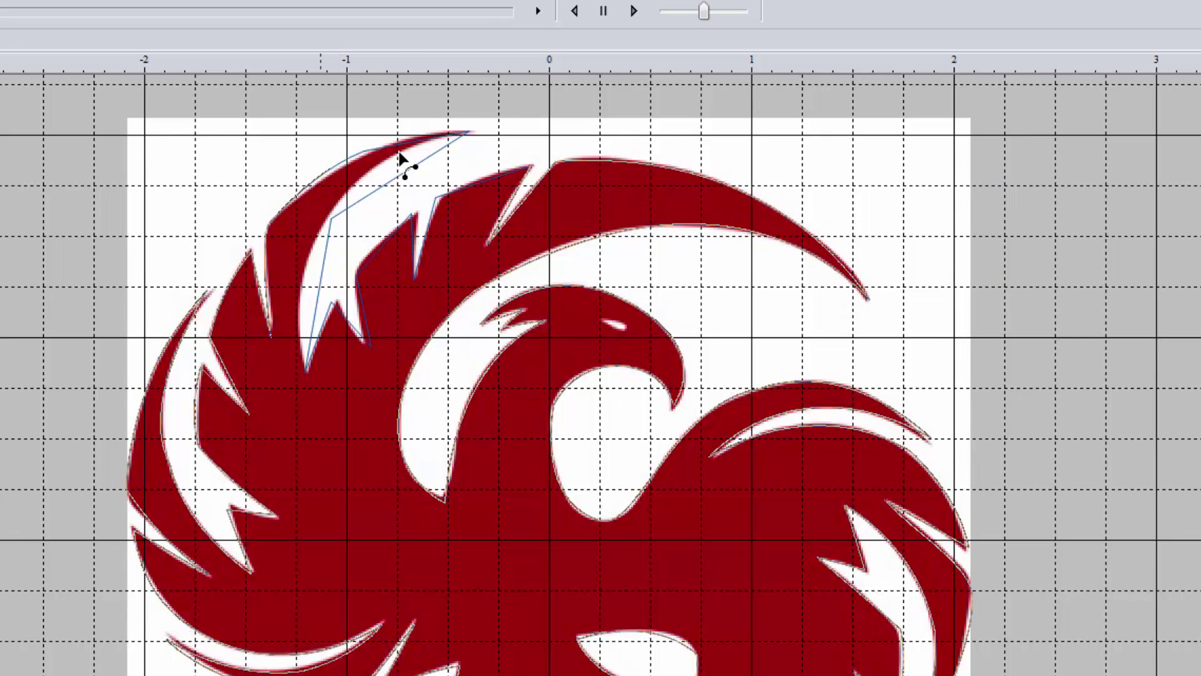
pyautogui.moveTo(406, 142); pyautogui.dragTo(409, 136)
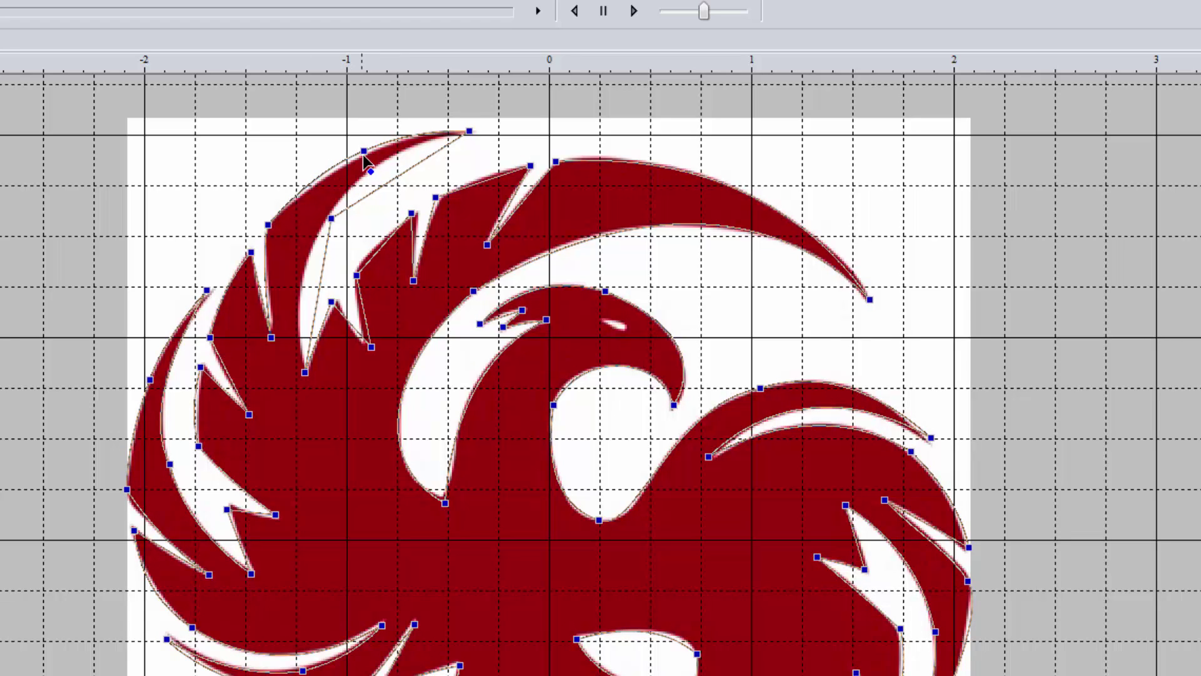
pyautogui.moveTo(389, 186); pyautogui.dragTo(370, 194)
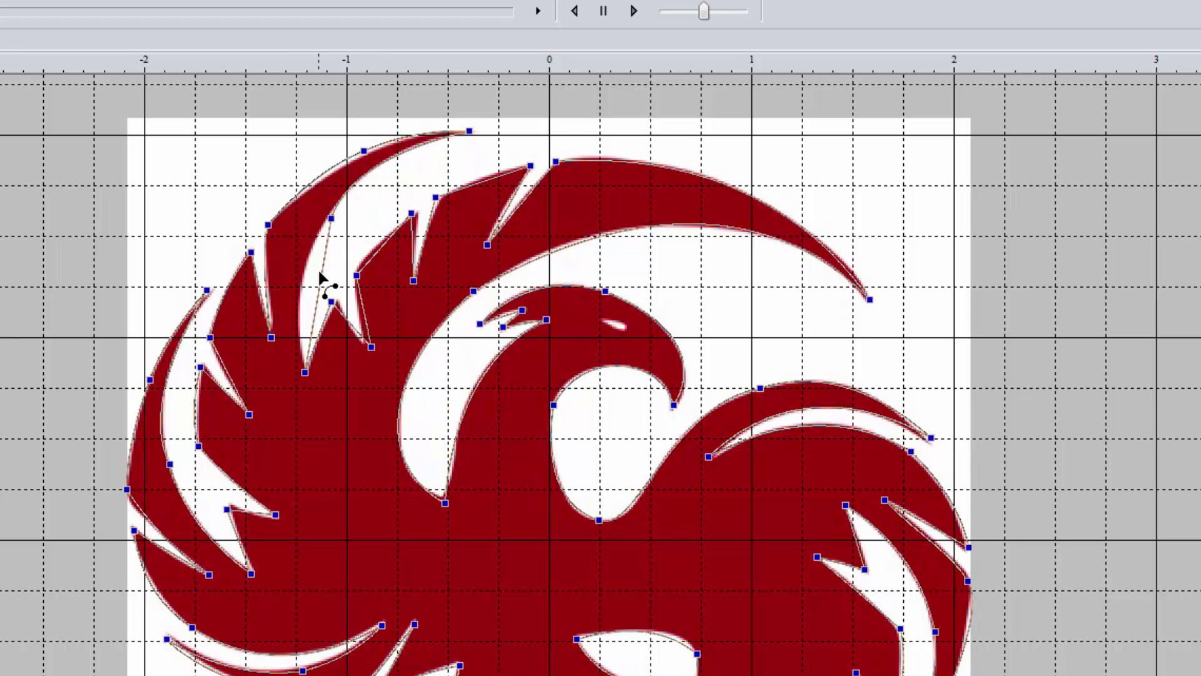
pyautogui.moveTo(319, 279); pyautogui.dragTo(302, 281)
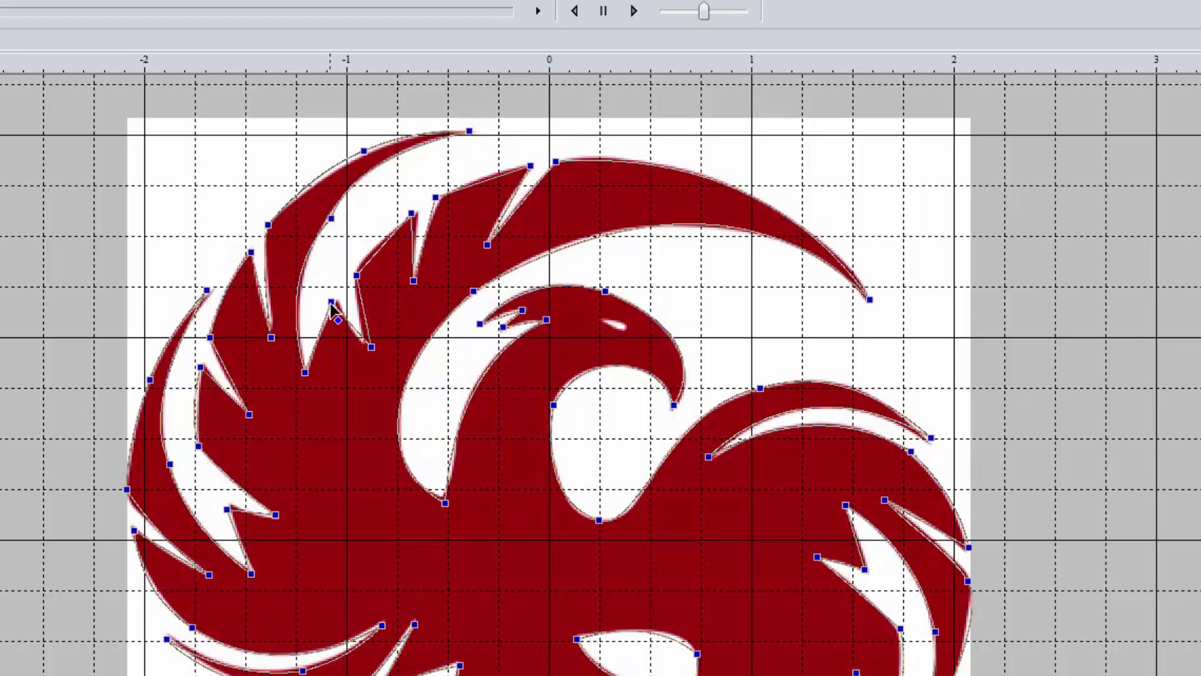
# Shift the zigzag notch points beneath the slender top feather and curve the short feather edges beside them.
pyautogui.moveTo(375, 348); pyautogui.dragTo(368, 351)
pyautogui.moveTo(332, 303); pyautogui.dragTo(353, 330)
pyautogui.moveTo(377, 257); pyautogui.dragTo(383, 261)
pyautogui.click(396, 316)
pyautogui.moveTo(469, 187); pyautogui.dragTo(473, 180)
pyautogui.click(418, 281)
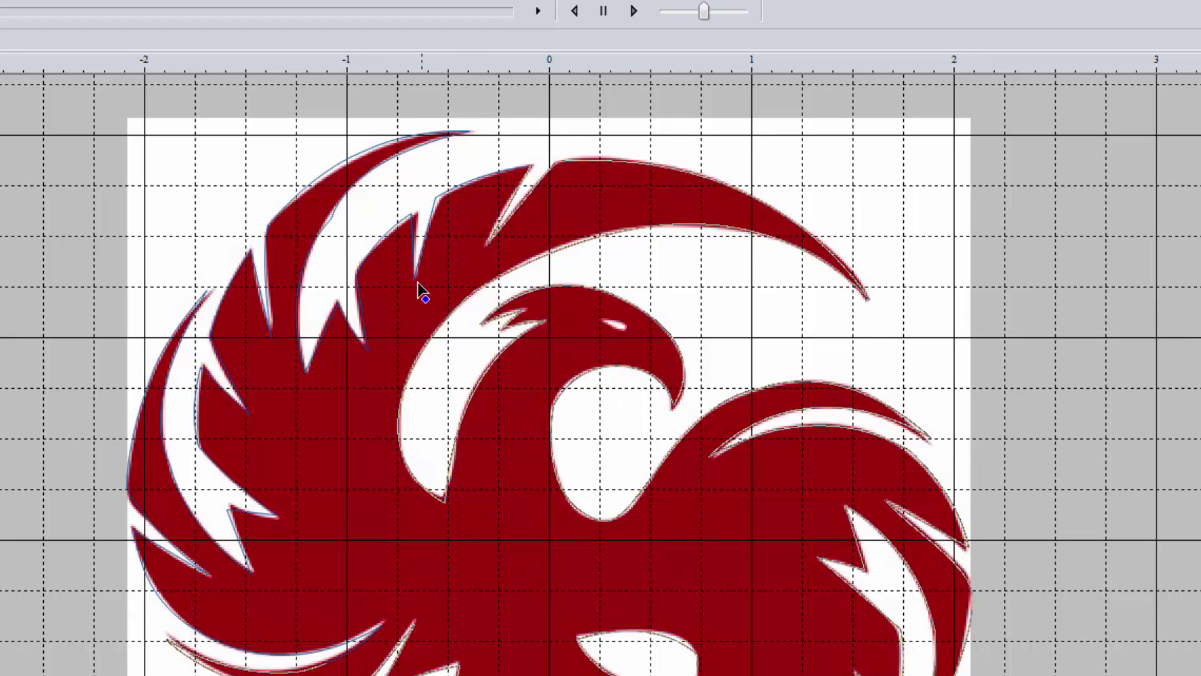
# Reposition the slit point and upper starting point of the long top feather, and refine the curve of its upper edge.
pyautogui.moveTo(489, 247); pyautogui.dragTo(484, 244)
pyautogui.click(480, 254)
pyautogui.click(484, 263)
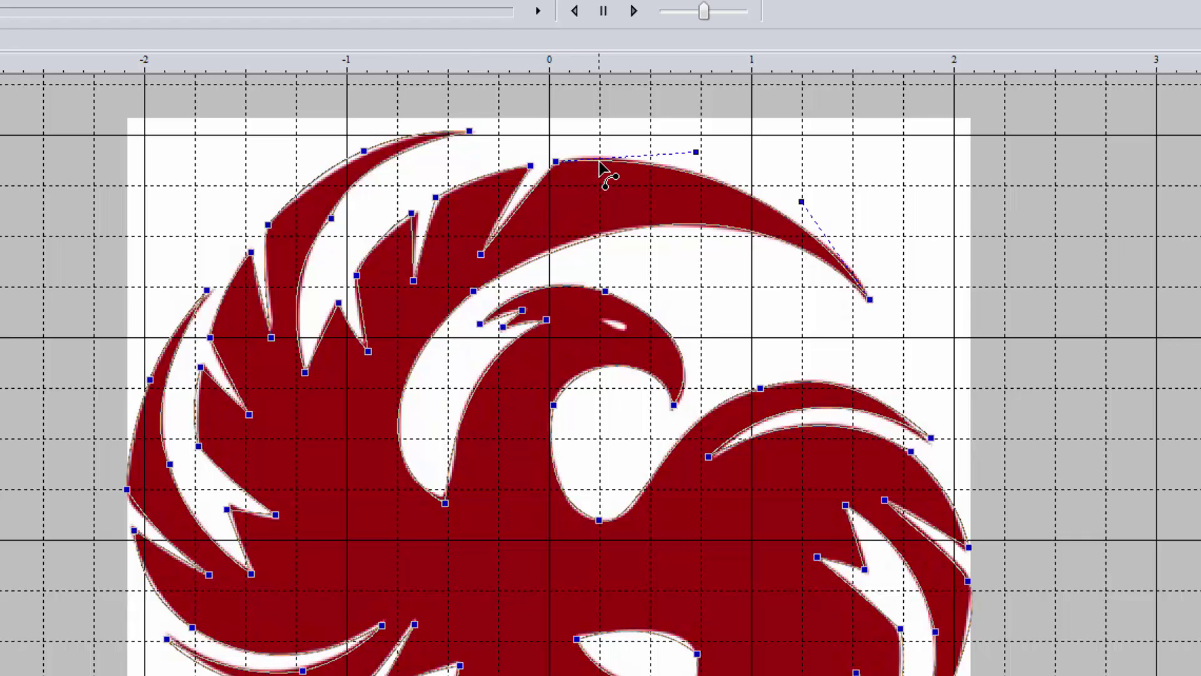
pyautogui.click(617, 188)
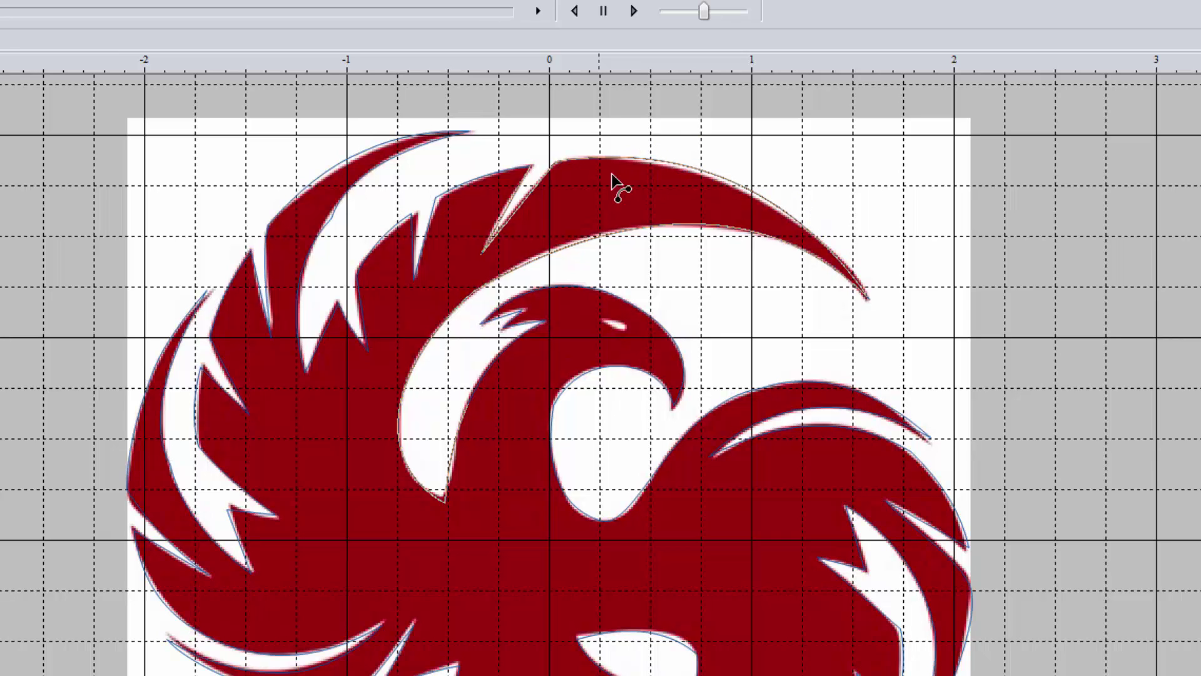
pyautogui.click(755, 204)
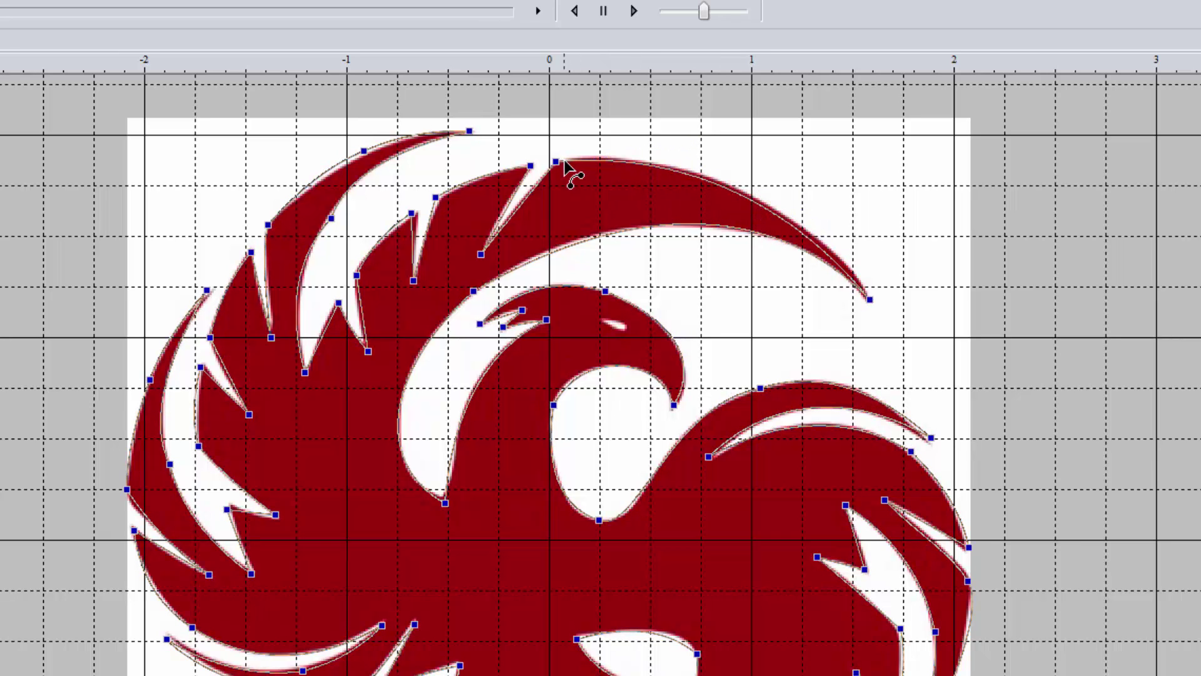
pyautogui.moveTo(556, 161); pyautogui.dragTo(555, 158)
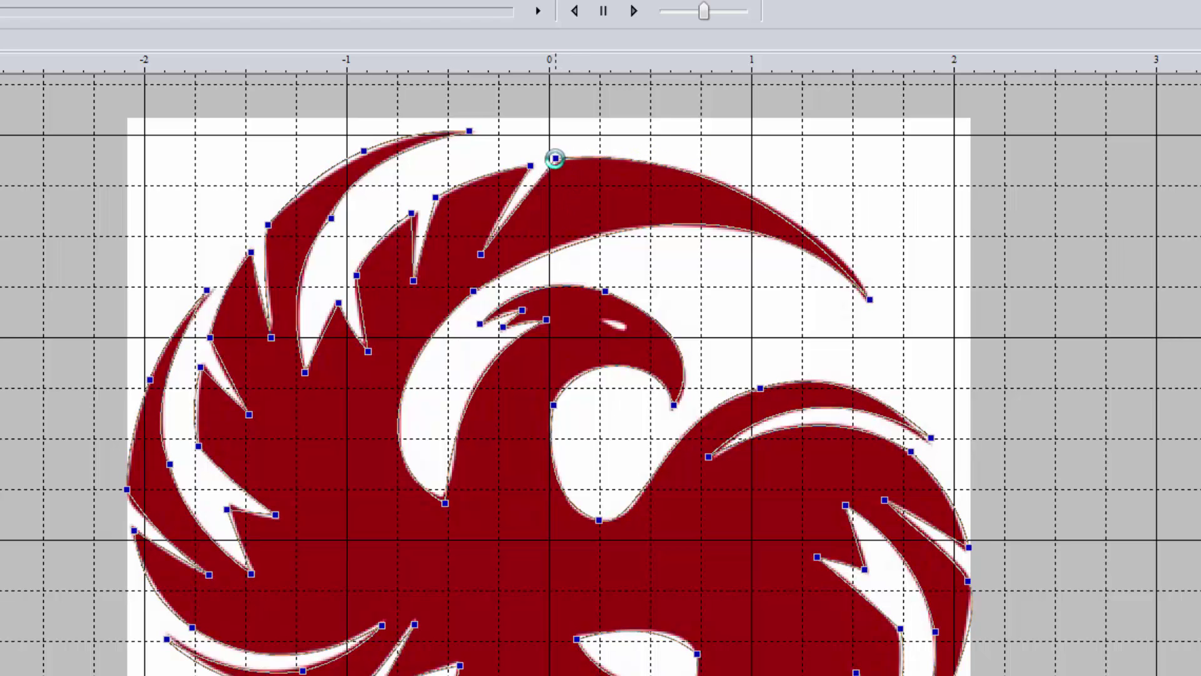
pyautogui.click(875, 197)
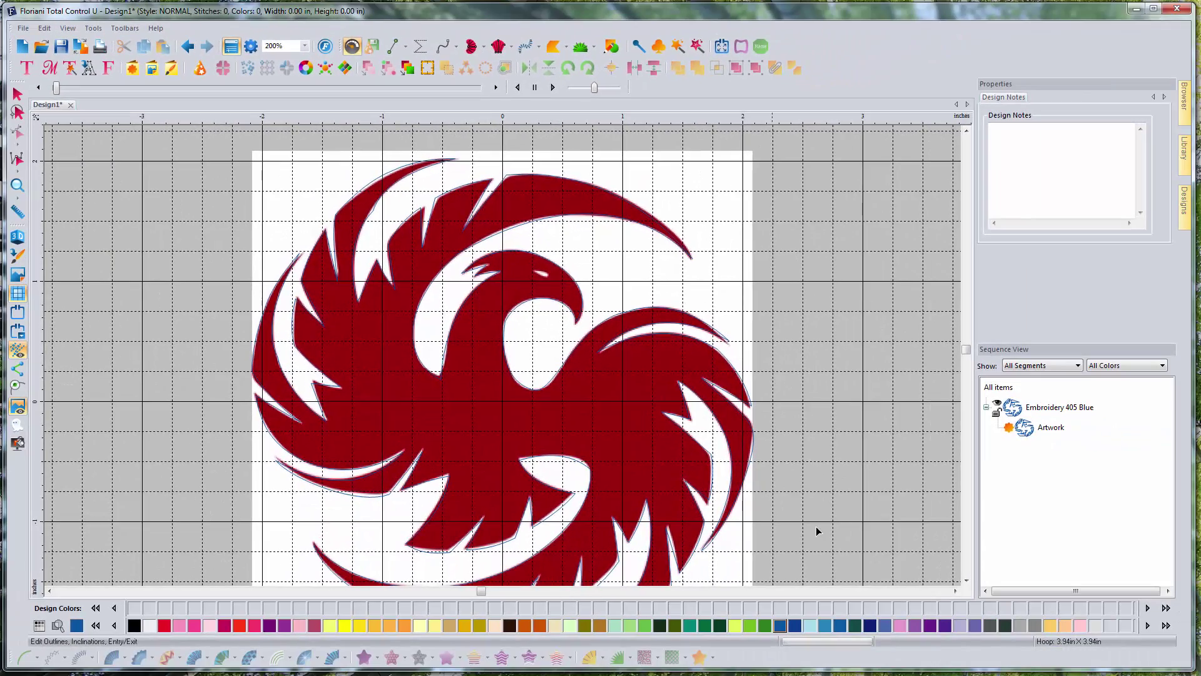
# Hide the backdrop and inspect the traced bird outline for kinks along the upper feathers.
pyautogui.scroll(-2, 946, 572)
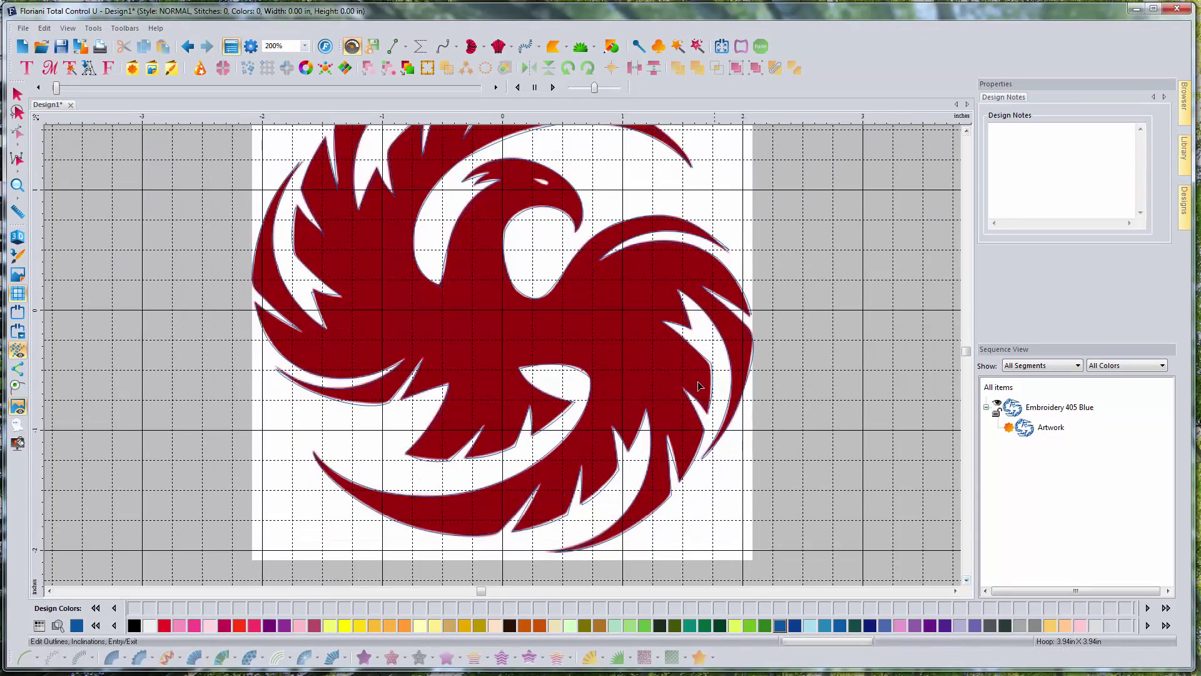
pyautogui.press('-')
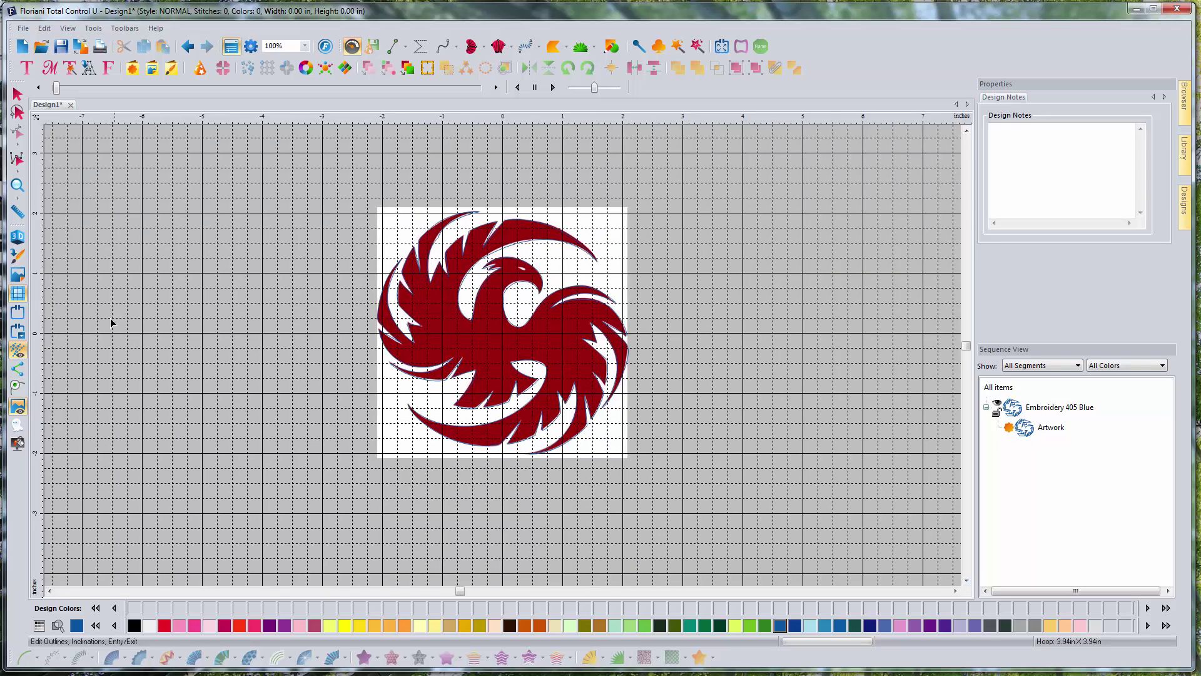
pyautogui.click(19, 410)
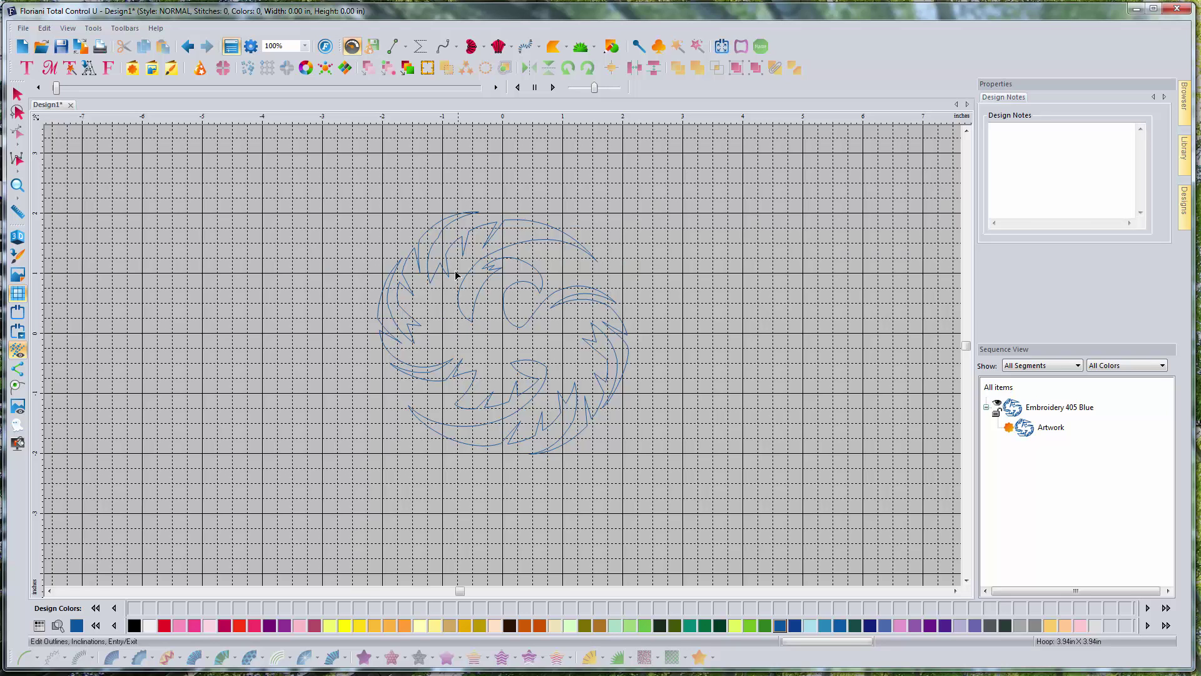
pyautogui.scroll(1, 430, 247)
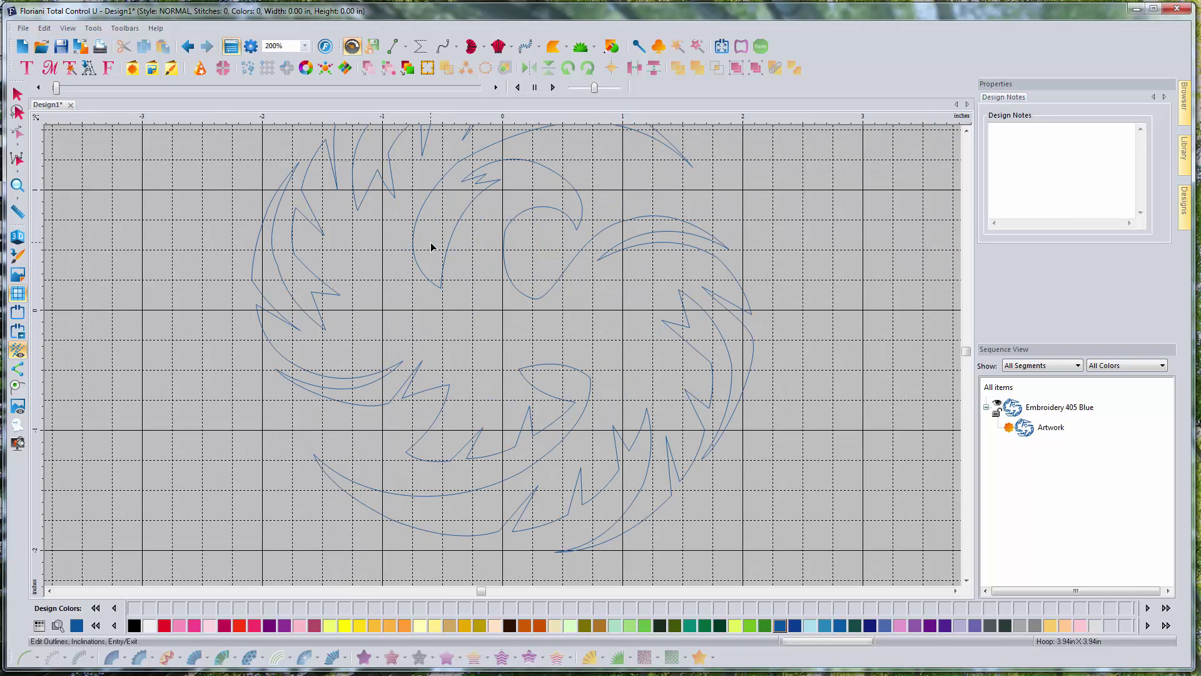
pyautogui.click(966, 133)
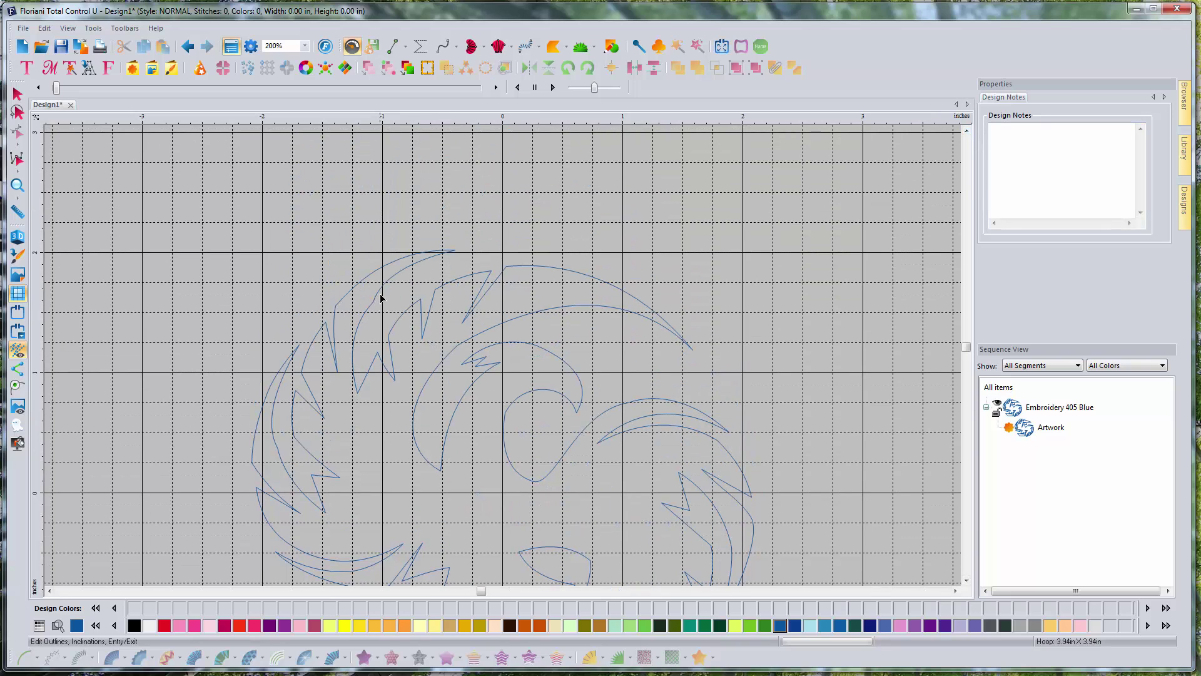
# Delete the kinked point on the slender top feather's inner edge and bend the joined edge along the redisplayed backdrop.
pyautogui.click(371, 304)
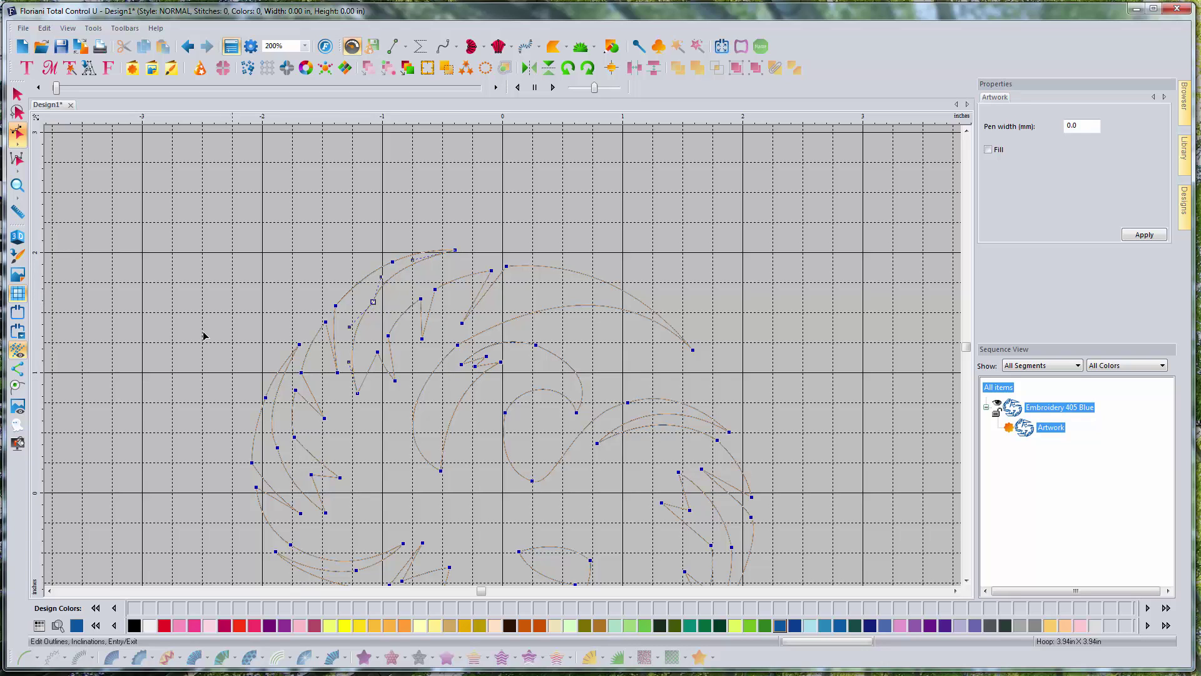
pyautogui.click(17, 407)
pyautogui.rightClick(371, 306)
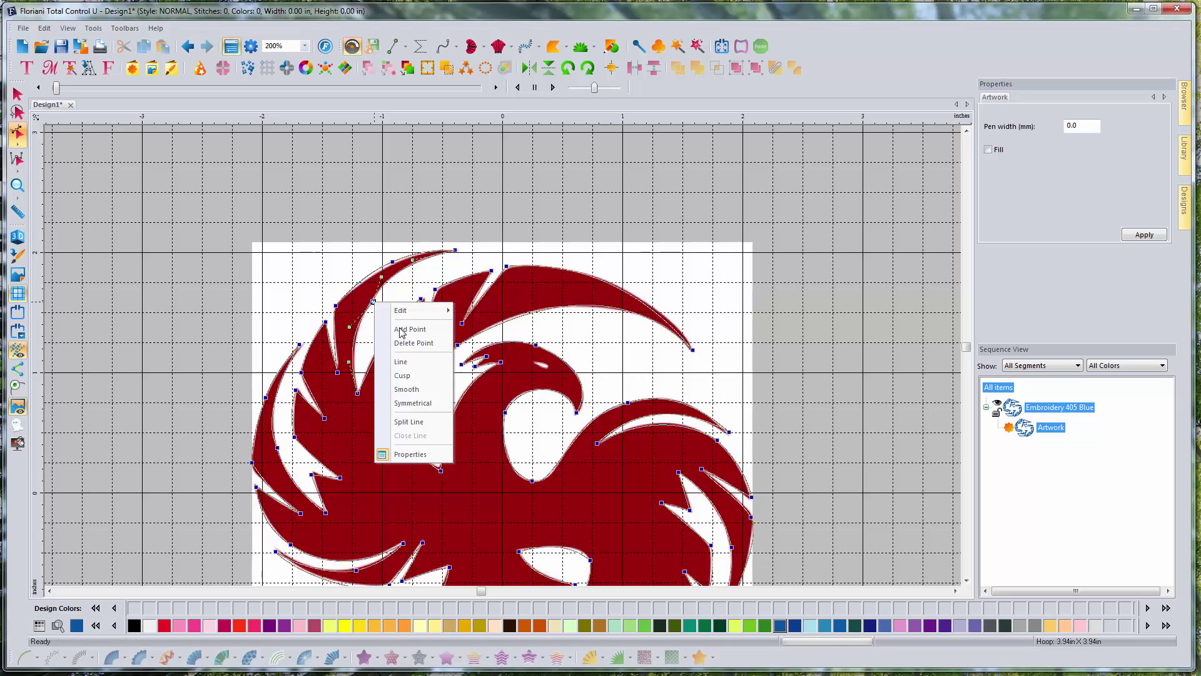
pyautogui.click(387, 326)
pyautogui.moveTo(386, 319); pyautogui.dragTo(370, 309)
pyautogui.click(370, 313)
pyautogui.moveTo(391, 255); pyautogui.dragTo(392, 261)
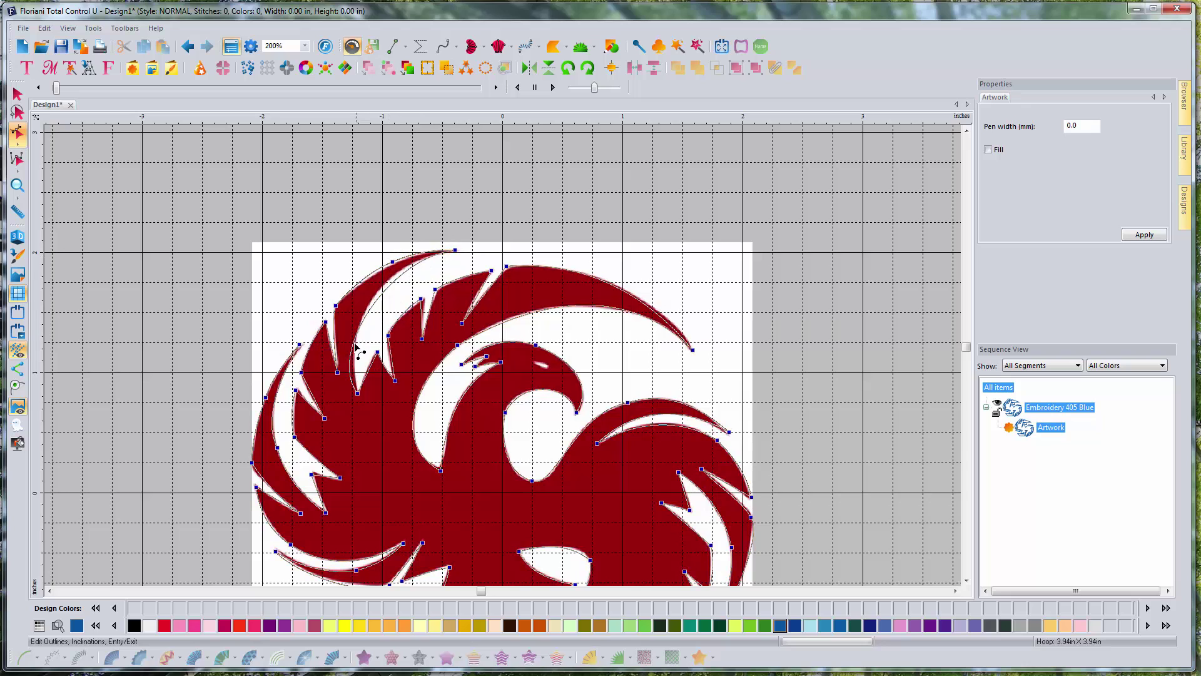
# Refine the lower curve of the slender top feather's inner edge and nudge its tip point onto the backdrop.
pyautogui.click(359, 393)
pyautogui.moveTo(326, 352); pyautogui.dragTo(344, 324)
pyautogui.moveTo(455, 250); pyautogui.dragTo(457, 251)
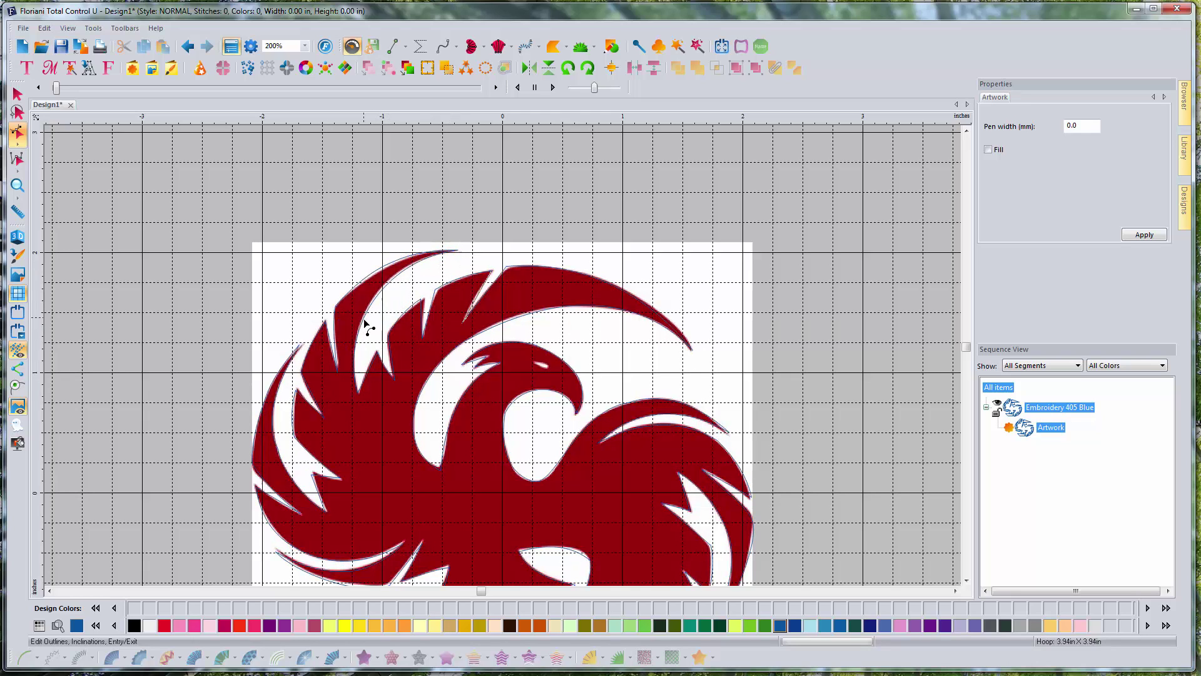
pyautogui.click(528, 234)
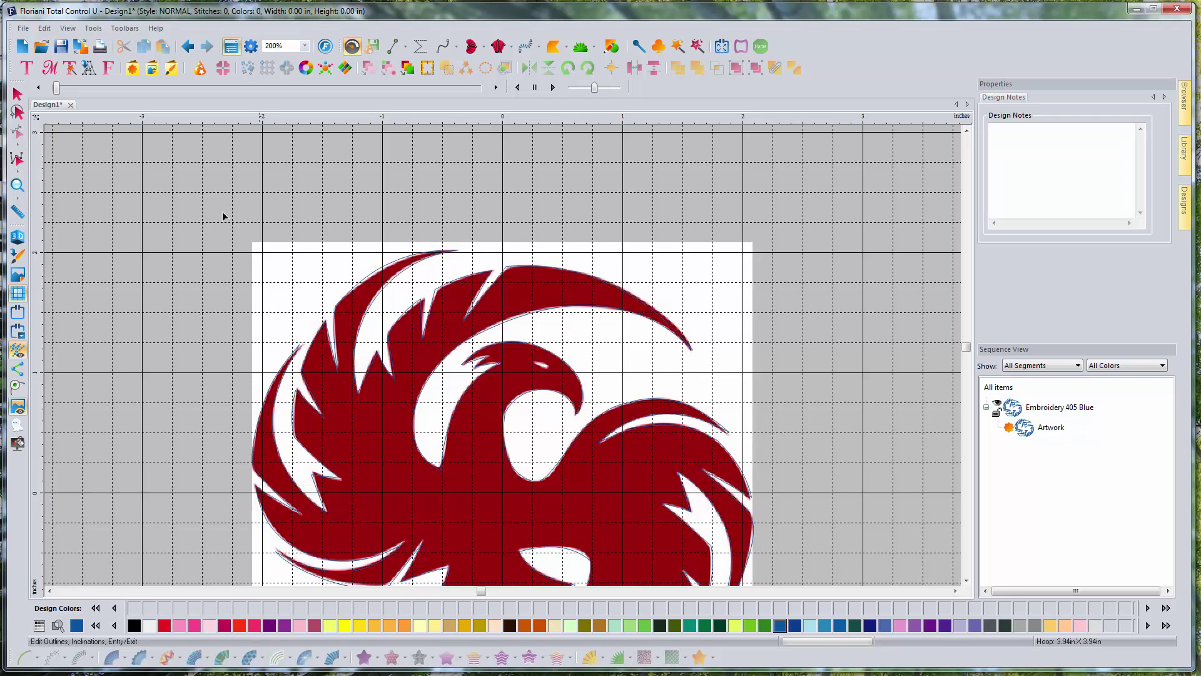
# Hide the backdrop and convert the selected bird outline artwork to a Run stitch.
pyautogui.click(18, 407)
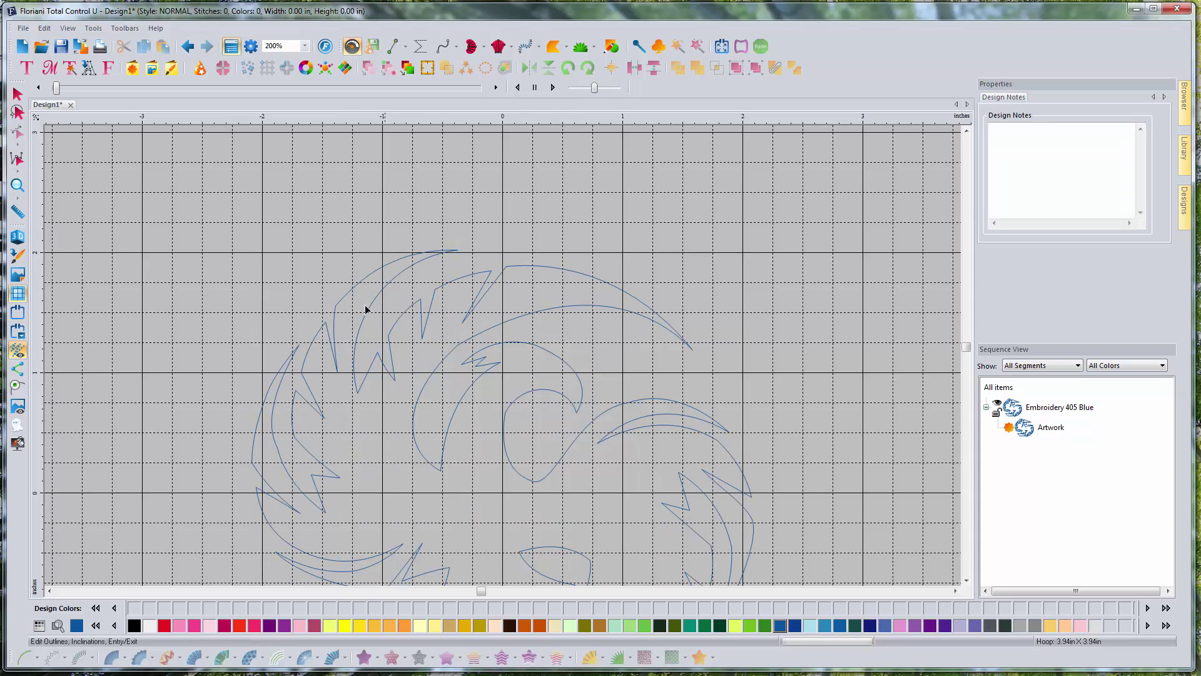
pyautogui.scroll(-1, 590, 515)
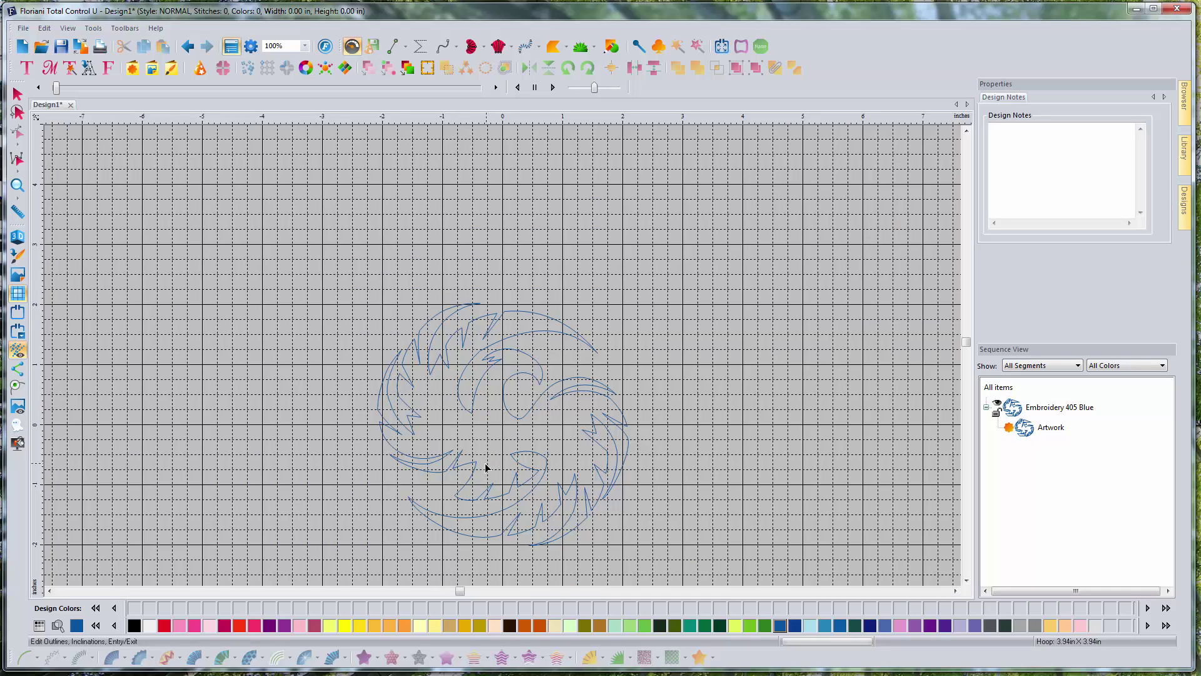
pyautogui.click(17, 93)
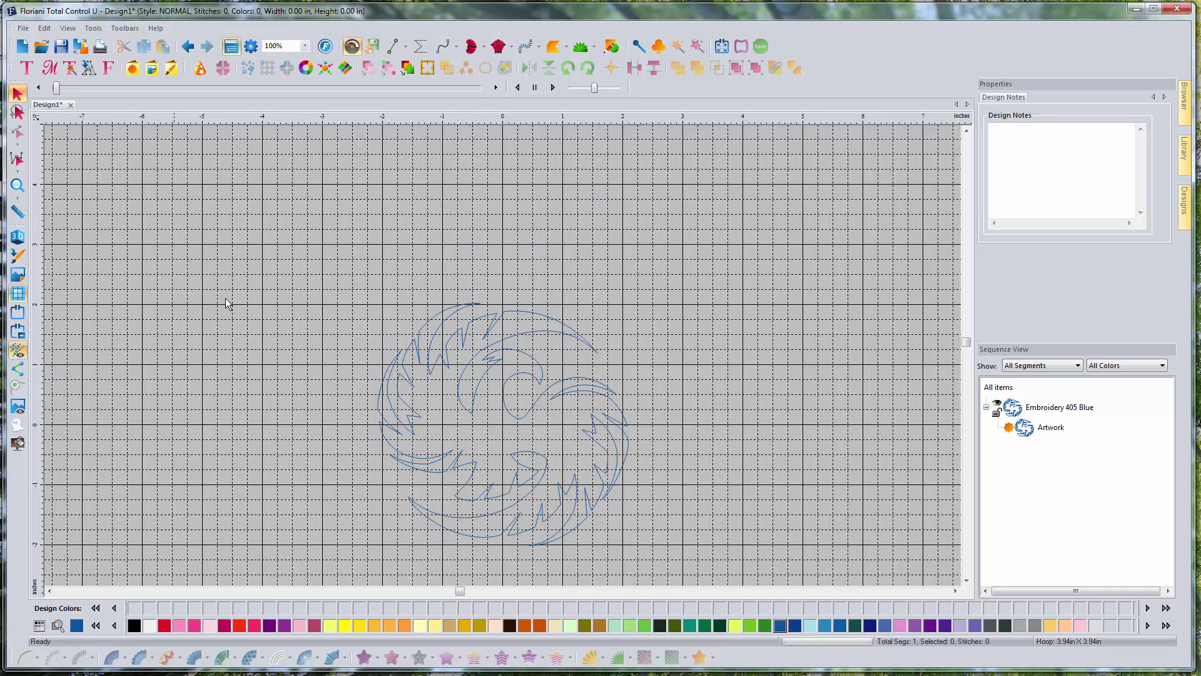
pyautogui.click(524, 379)
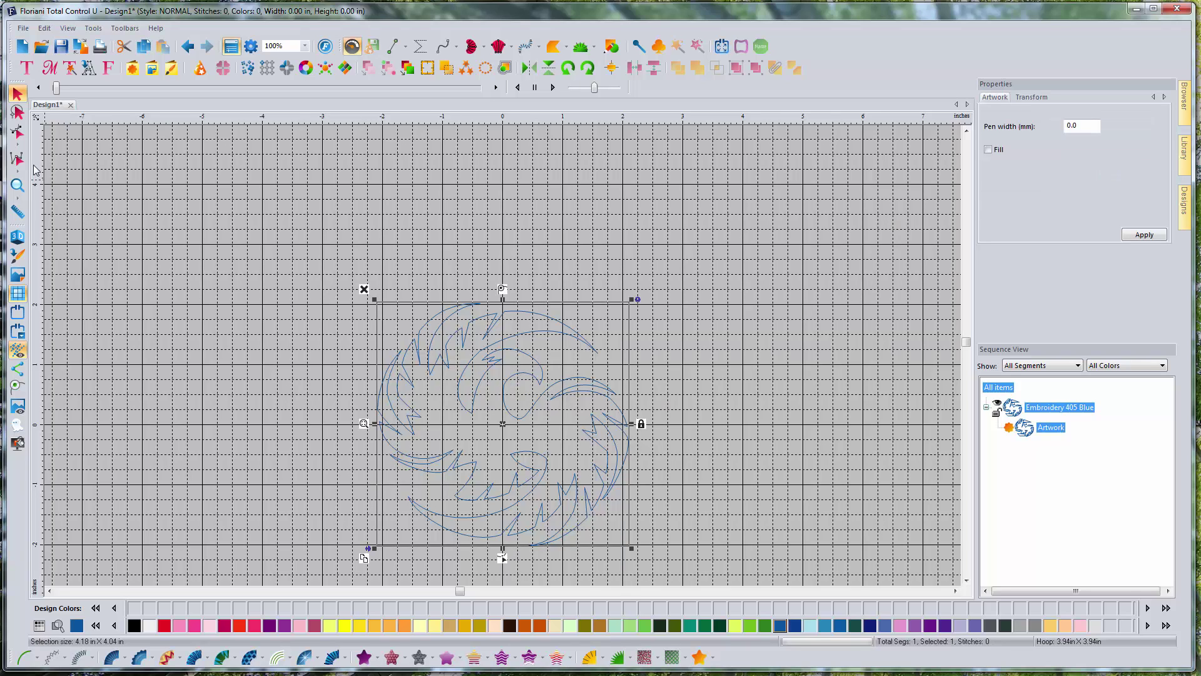
pyautogui.click(17, 132)
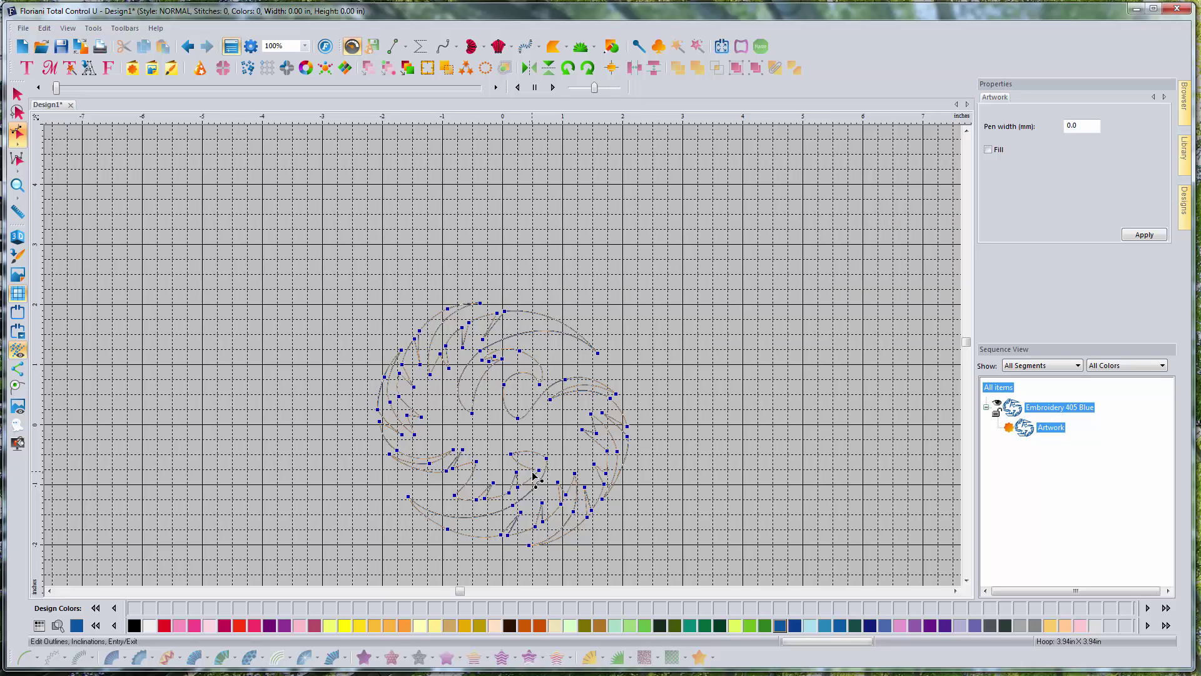
pyautogui.click(18, 94)
pyautogui.click(25, 657)
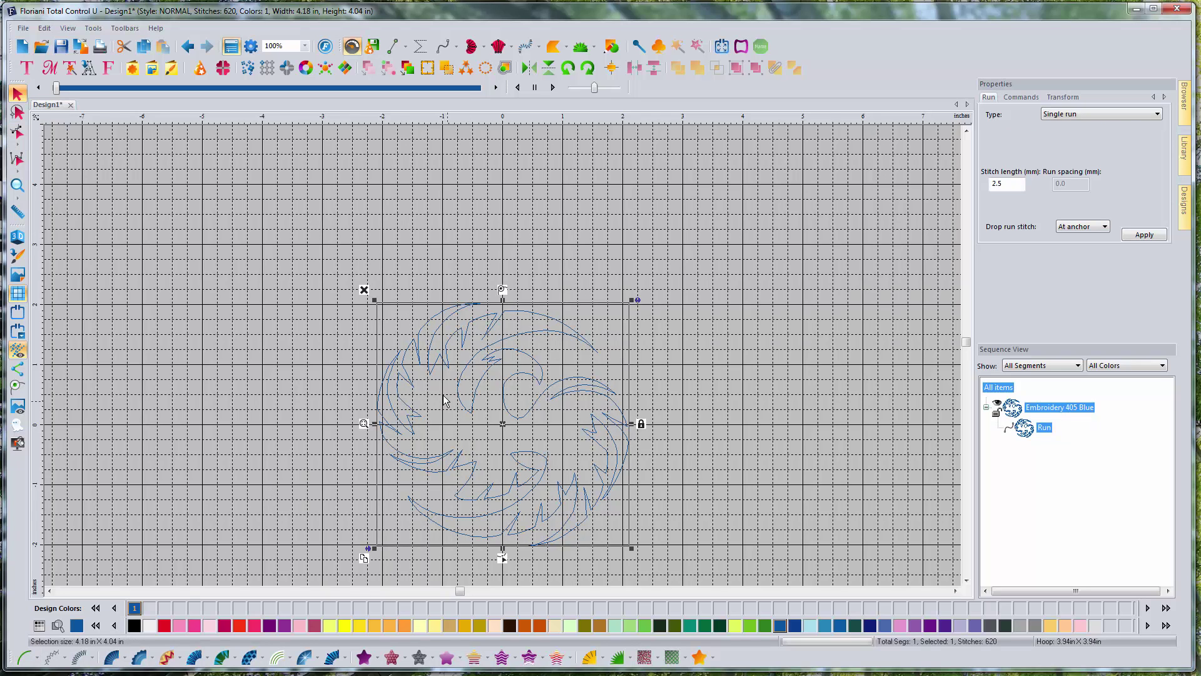
# Display the run stitches in the 3D view and zoom to the selected bird outline.
pyautogui.click(18, 237)
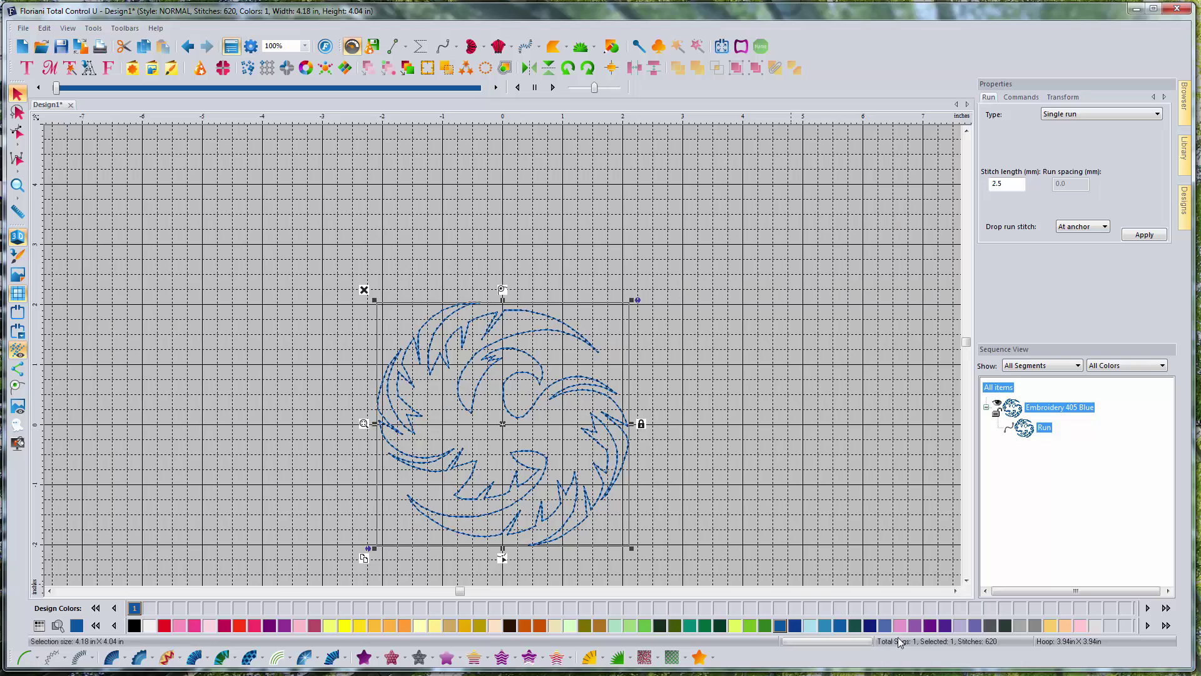
pyautogui.click(967, 581)
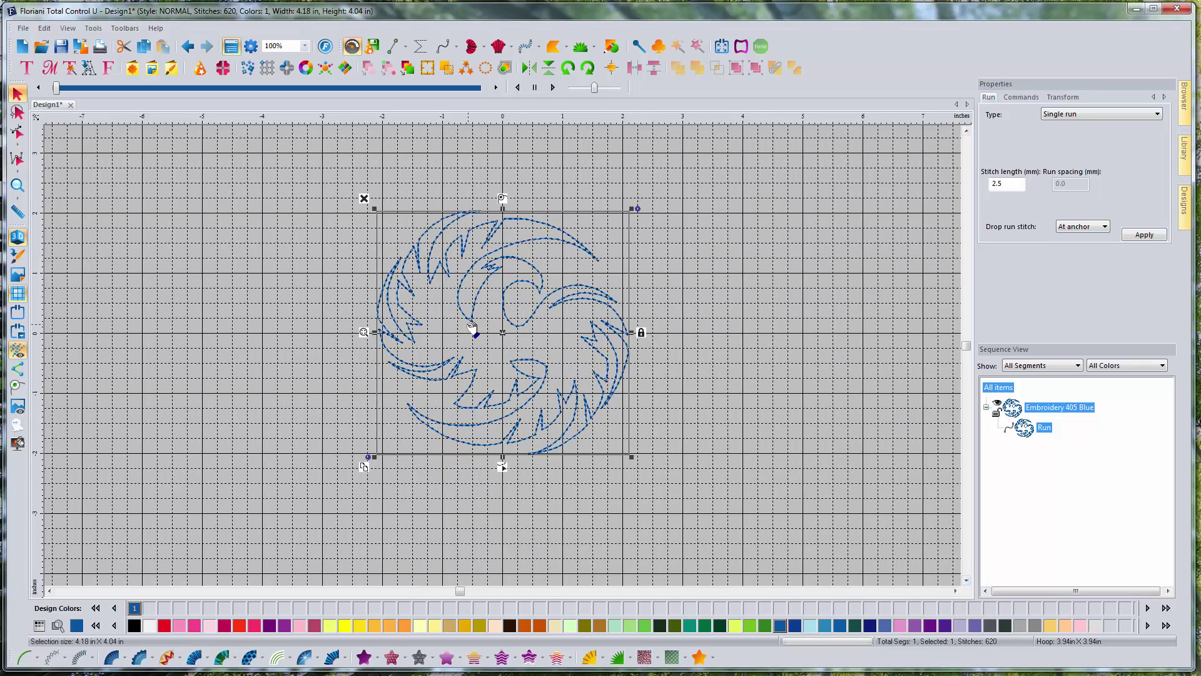
pyautogui.scroll(1, 487, 337)
pyautogui.scroll(-1, 651, 294)
pyautogui.click(362, 332)
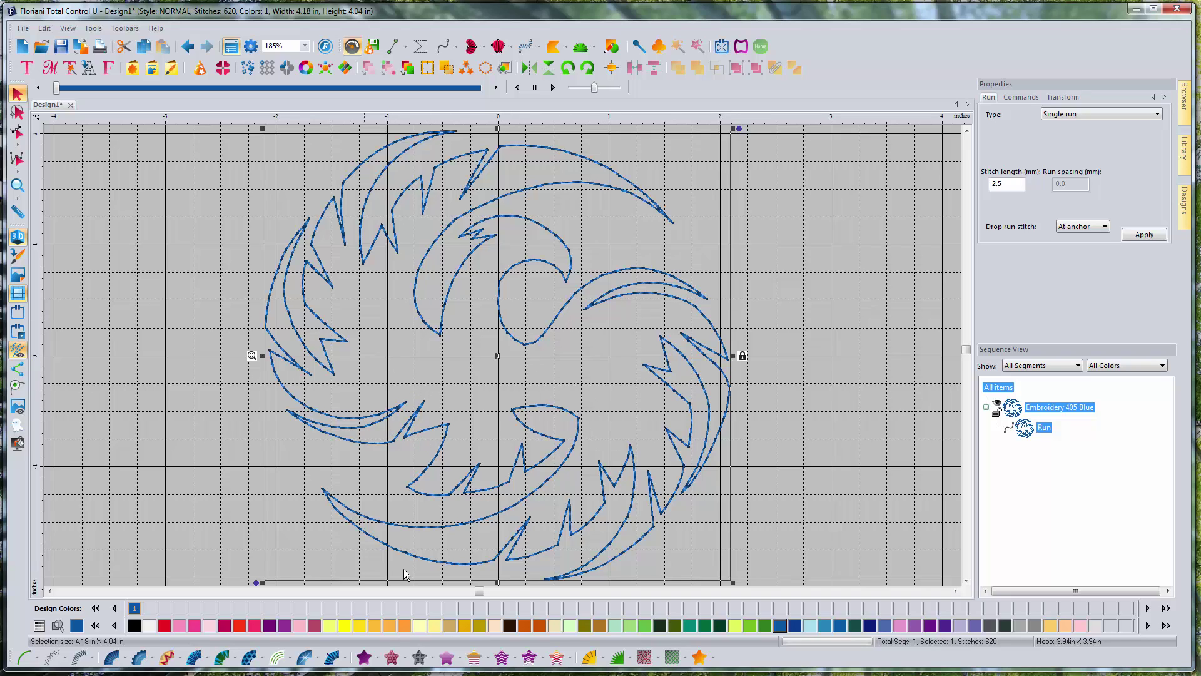
# Try Standard and Fancy fills on the bird outline, then convert it to a Wave fill with a Linear increasing gradient.
pyautogui.click(363, 658)
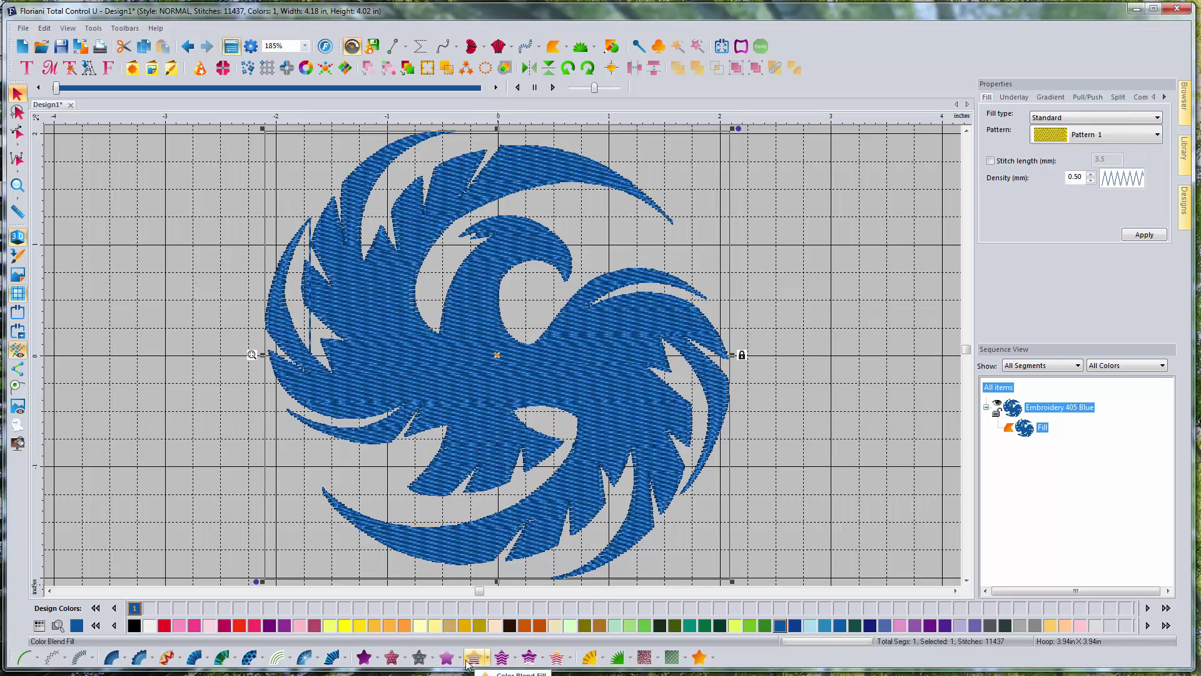
pyautogui.click(392, 658)
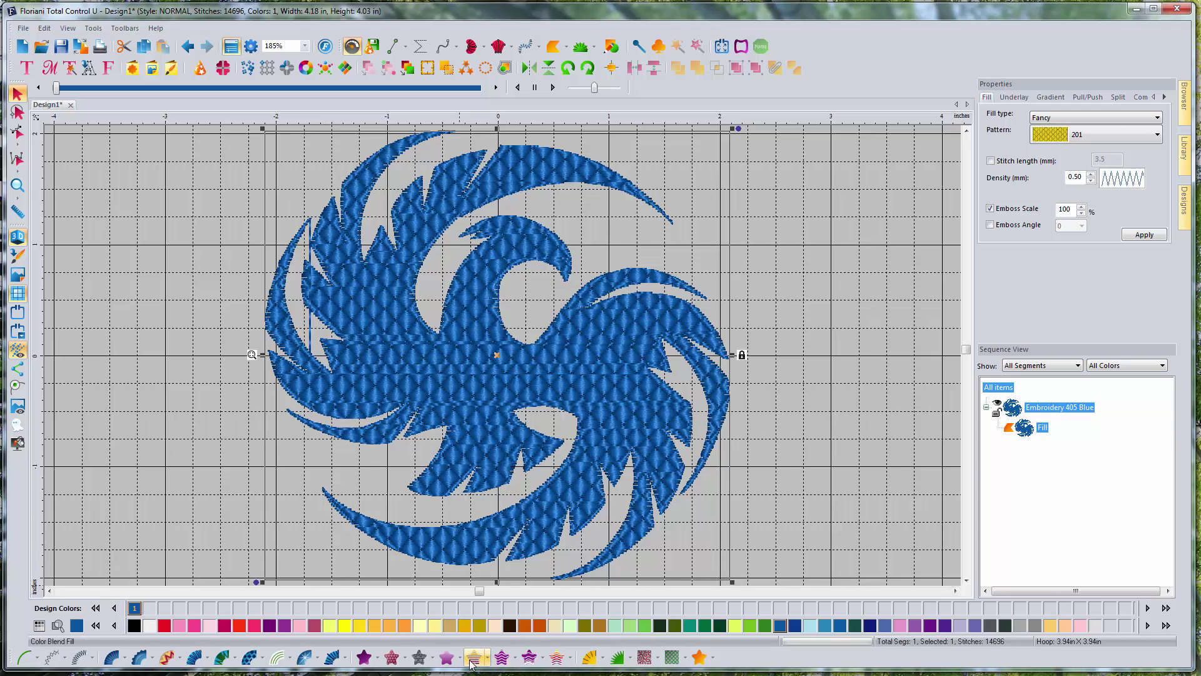
pyautogui.click(529, 657)
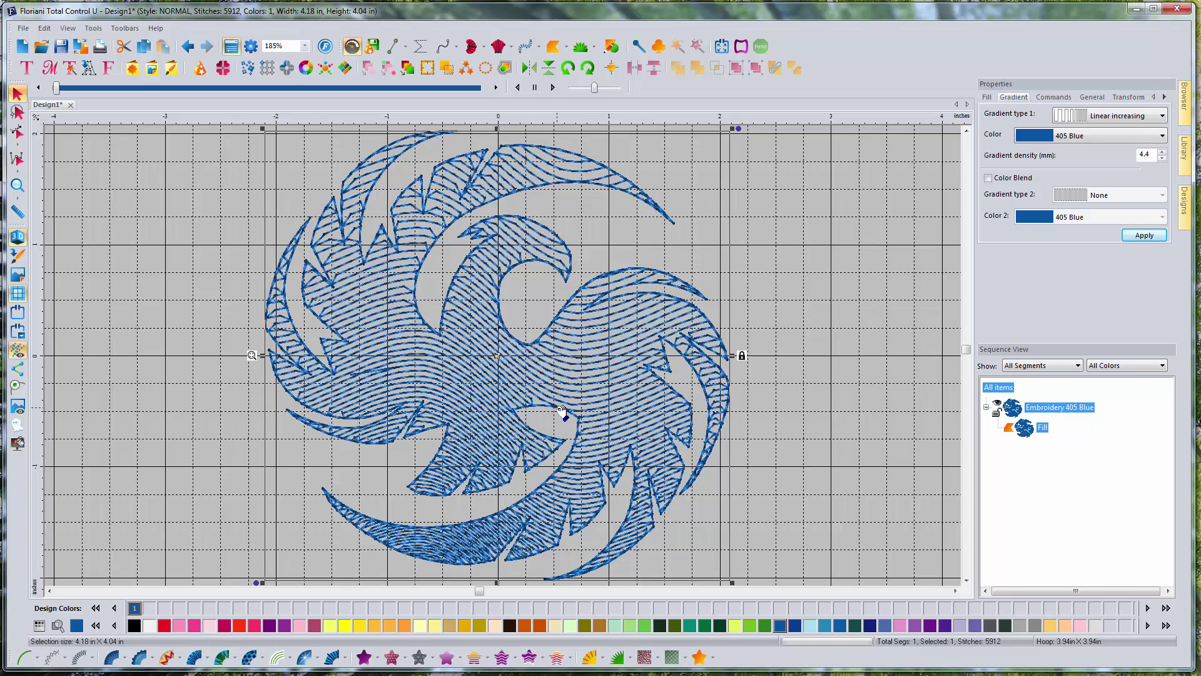
# Copy the bird's Wave fill segment and paste a duplicate into the same design.
pyautogui.click(1036, 433)
pyautogui.rightClick(502, 357)
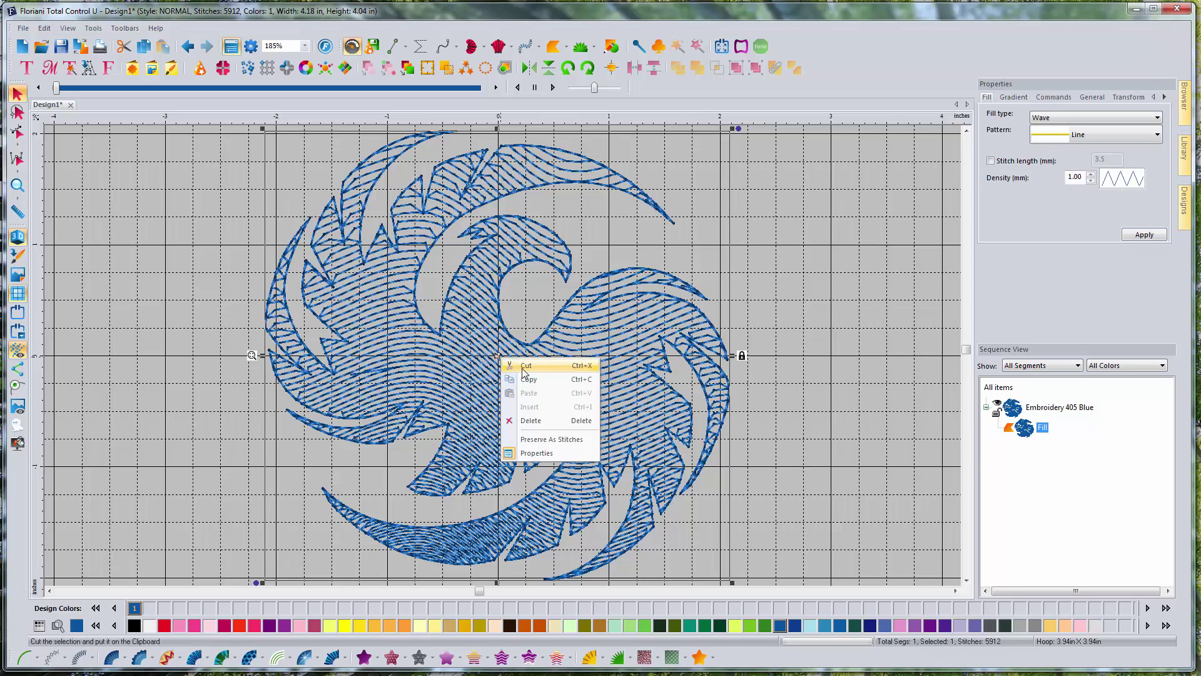
pyautogui.click(529, 379)
pyautogui.rightClick(502, 357)
pyautogui.click(528, 393)
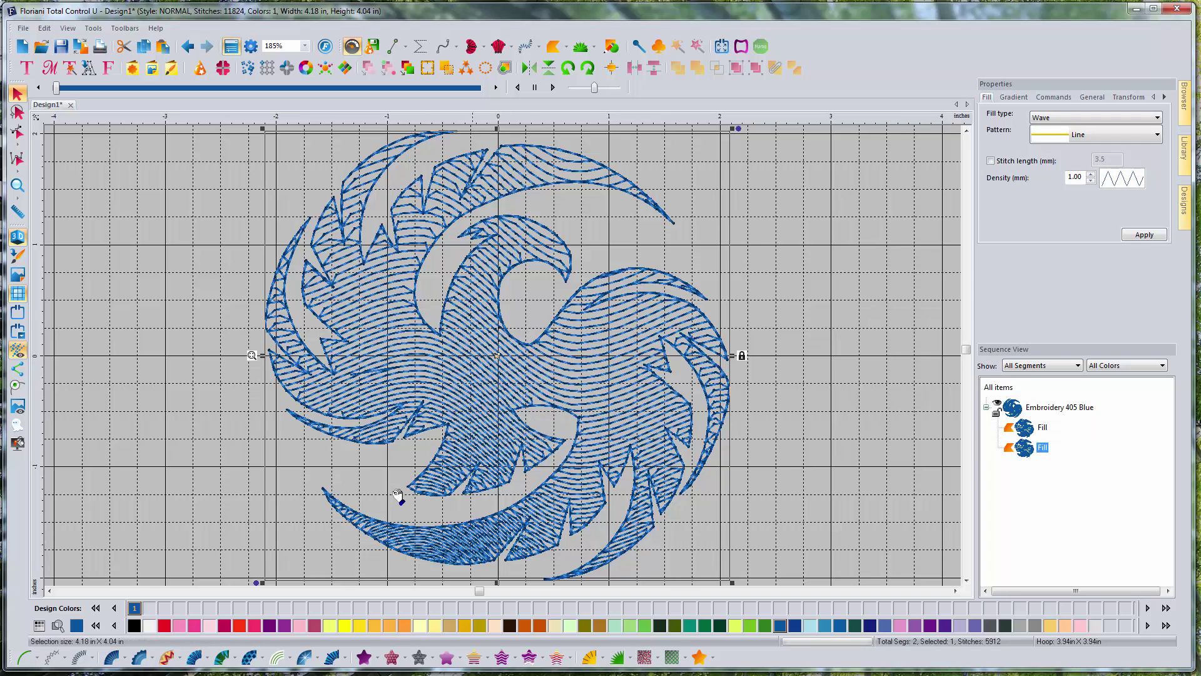
# Convert the pasted fill copy to a Steil border 2.0 mm wide with the Sharp corner type.
pyautogui.click(81, 655)
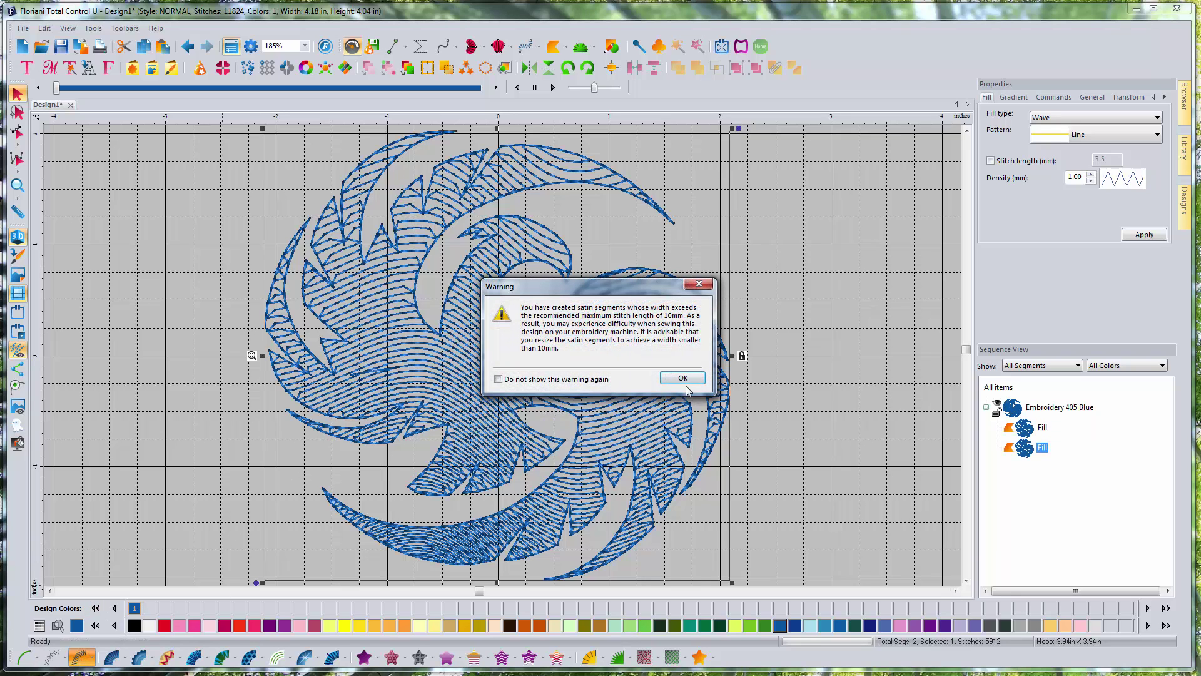
pyautogui.click(688, 381)
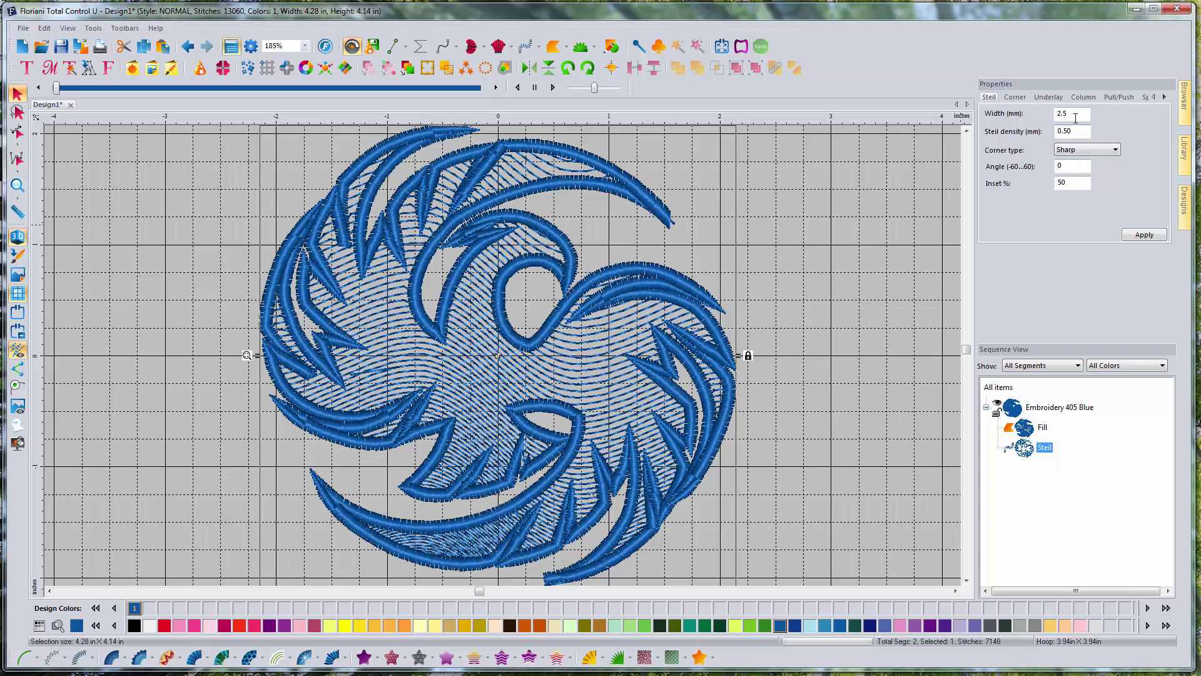
pyautogui.moveTo(1076, 118); pyautogui.dragTo(1016, 120)
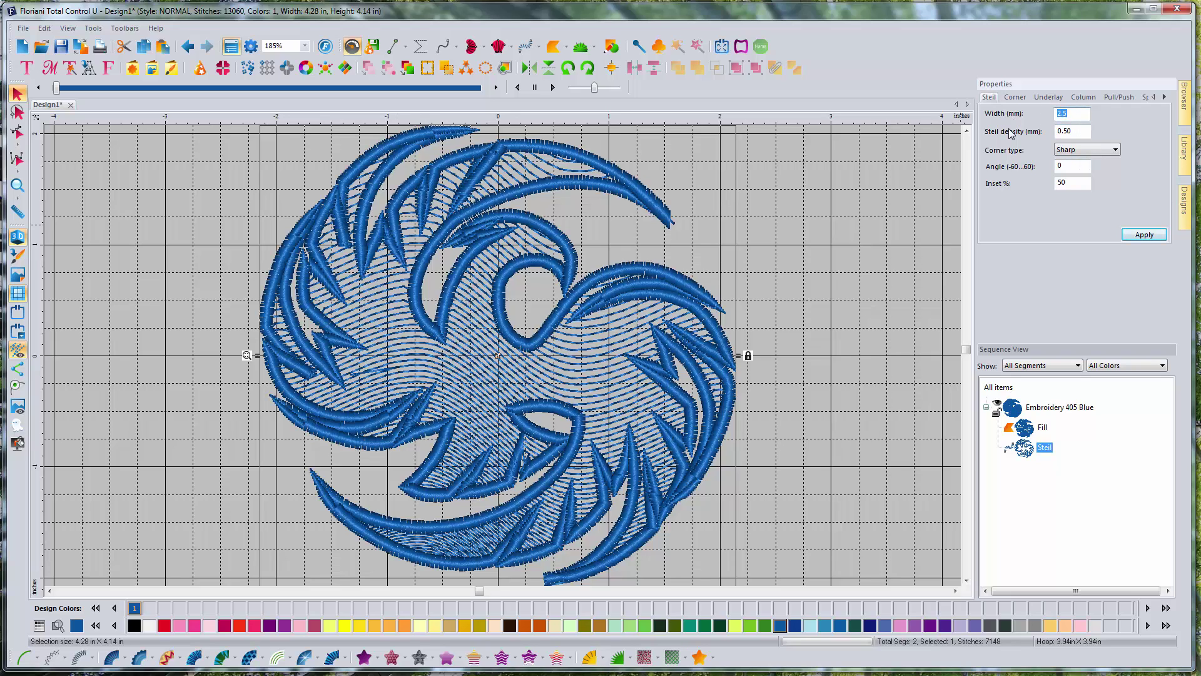
pyautogui.click(1109, 151)
pyautogui.click(1102, 160)
pyautogui.click(1143, 234)
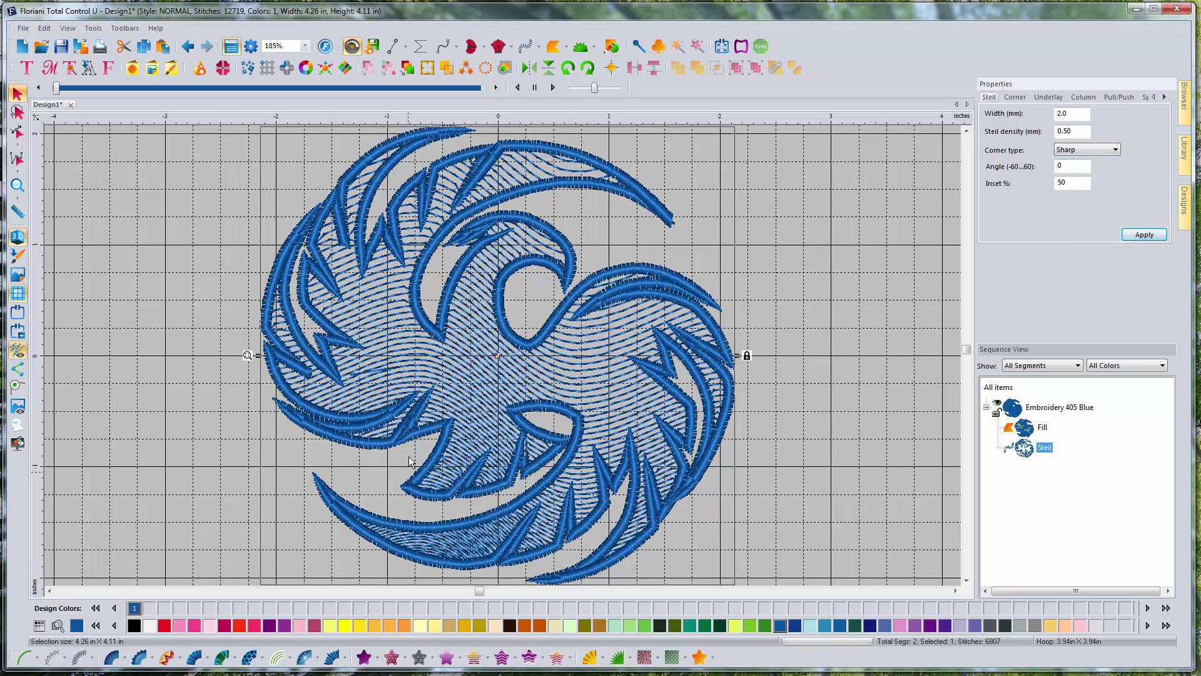
# Deselect the Steil border and inspect the filled, bordered bird both as a whole and up close.
pyautogui.click(755, 230)
pyautogui.scroll(-1, 618, 372)
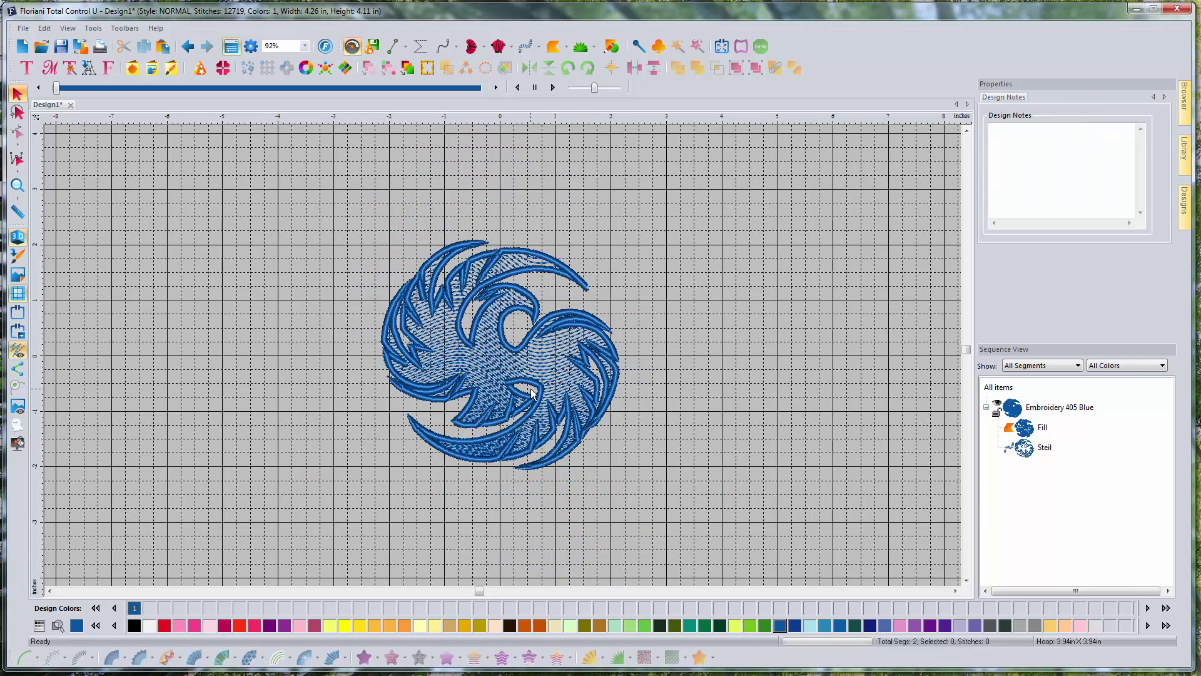
pyautogui.scroll(1, 635, 366)
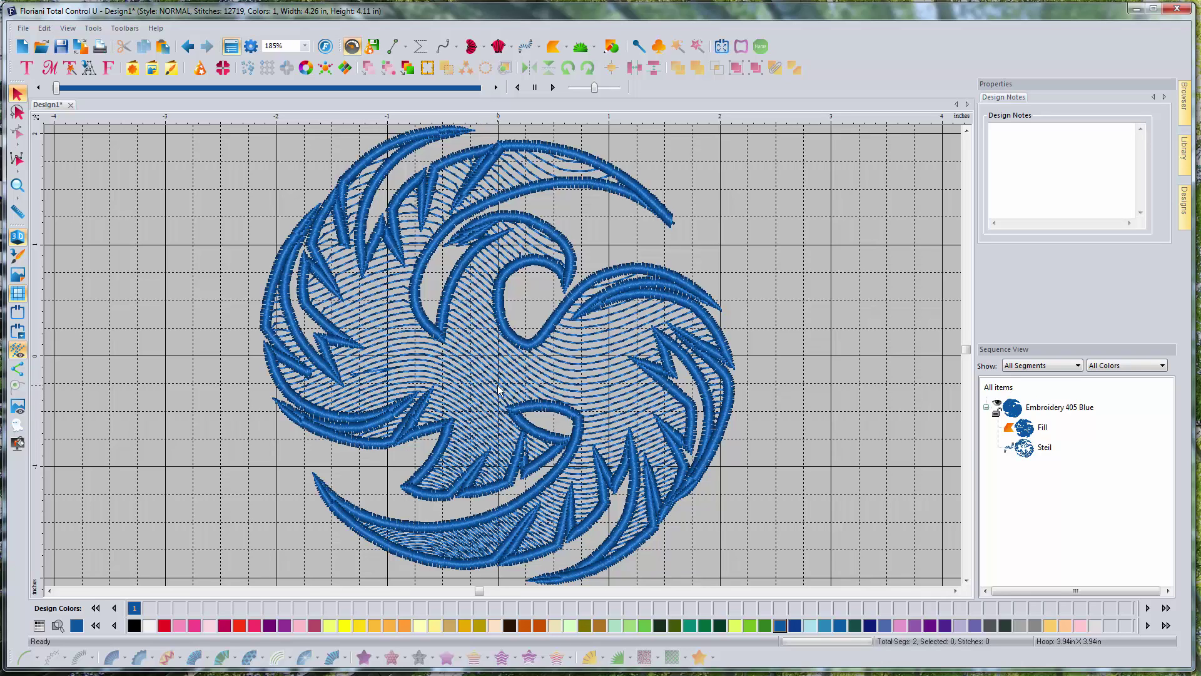
pyautogui.scroll(-2, 499, 389)
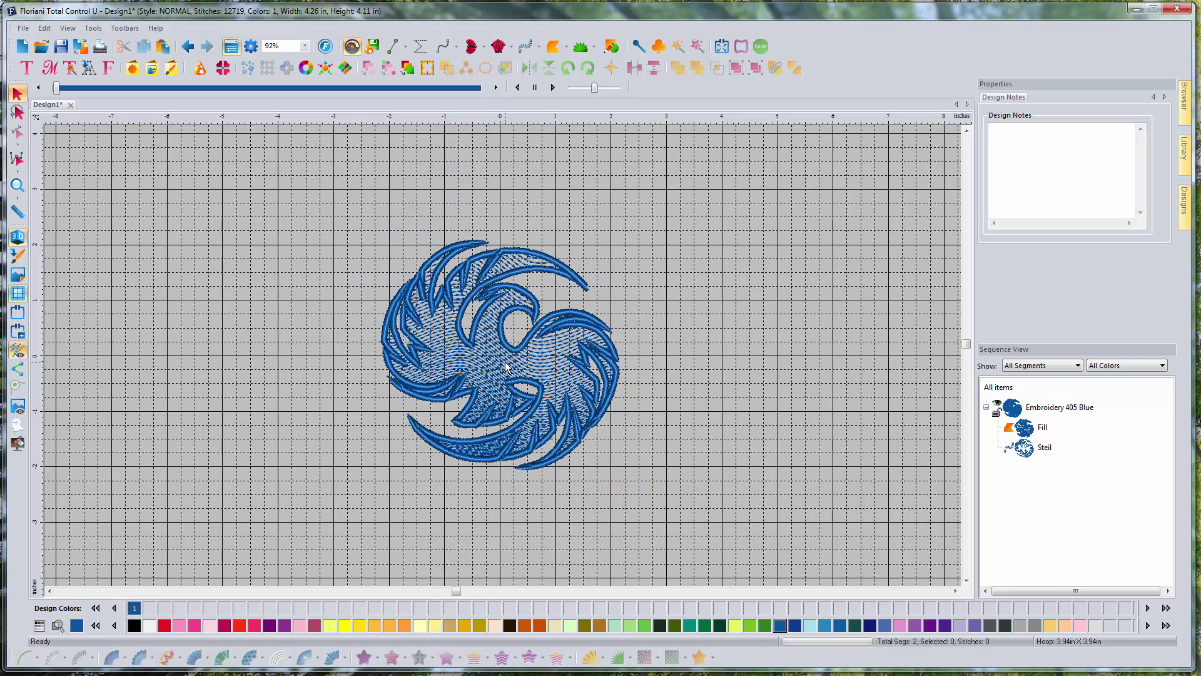